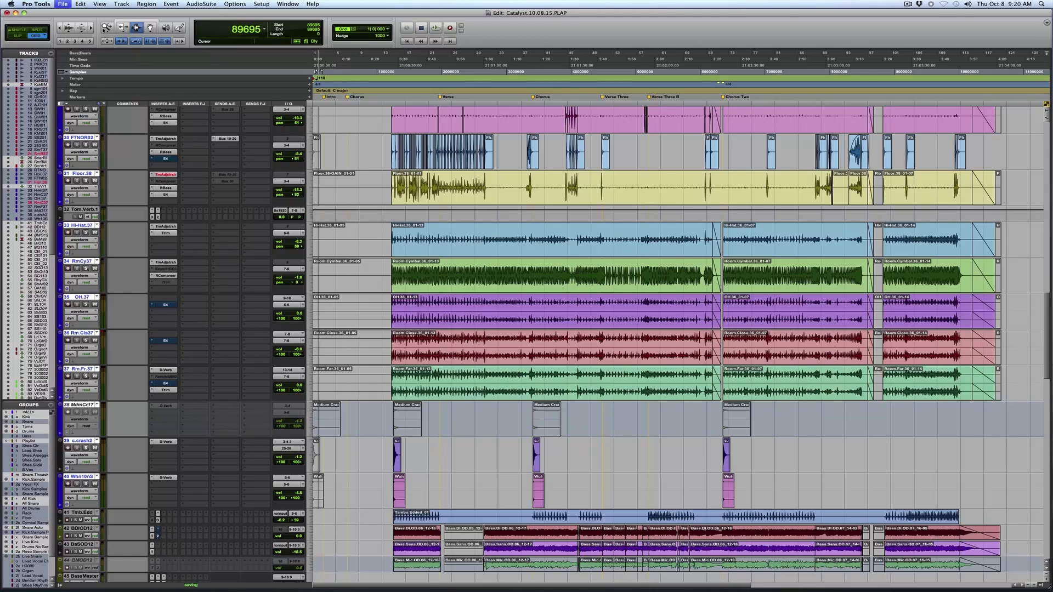
Look through the session's tracks from the drums down to the printed mixes, selecting the purple mix clip and the green mix clip's start point.
scroll(434, 344, "down", 4)
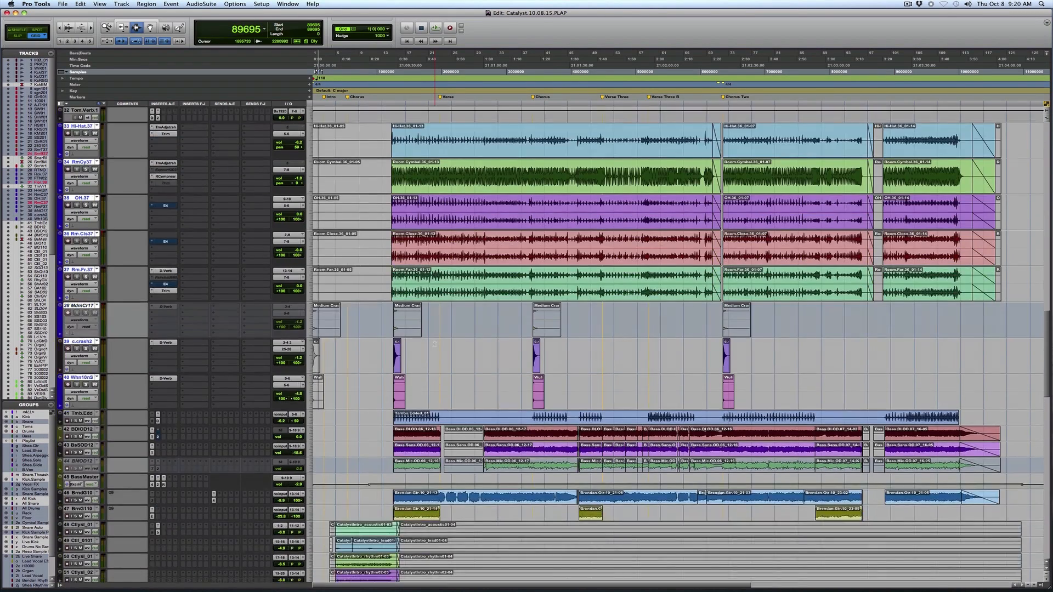
scroll(435, 344, "down", 5)
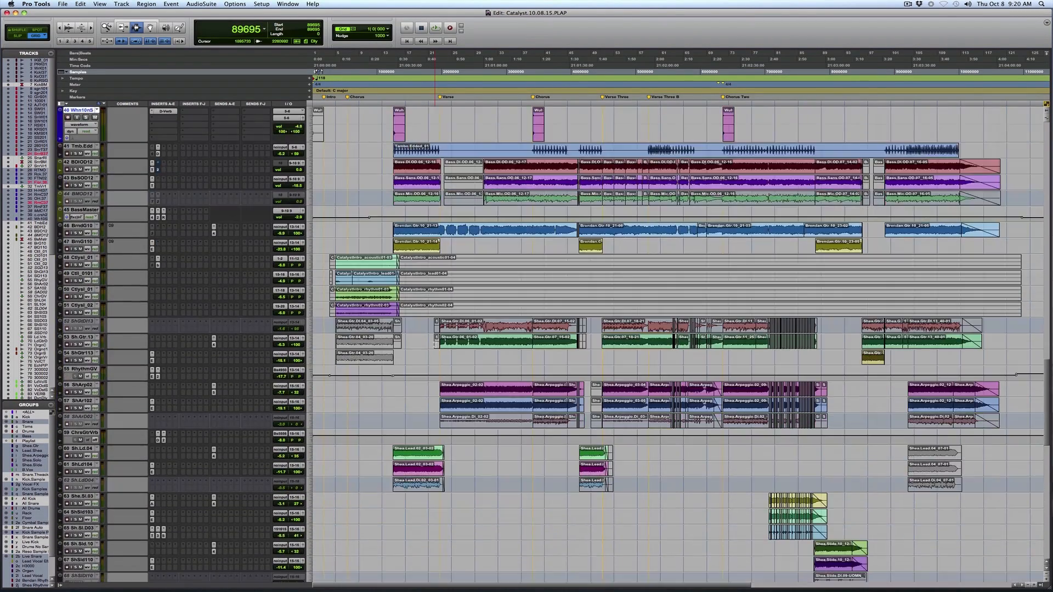
scroll(435, 344, "down", 7)
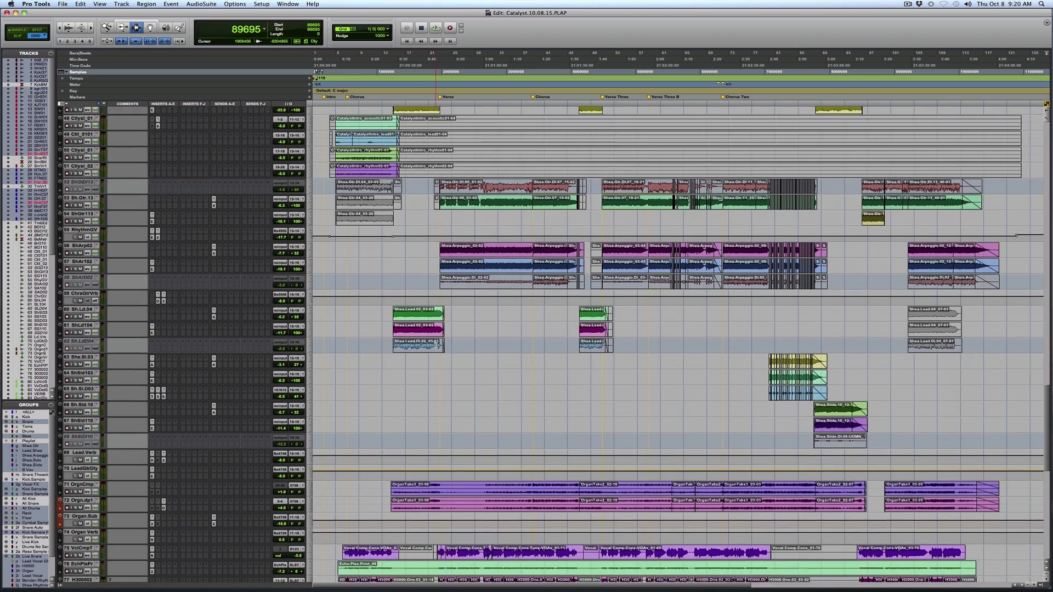
scroll(436, 345, "down", 2)
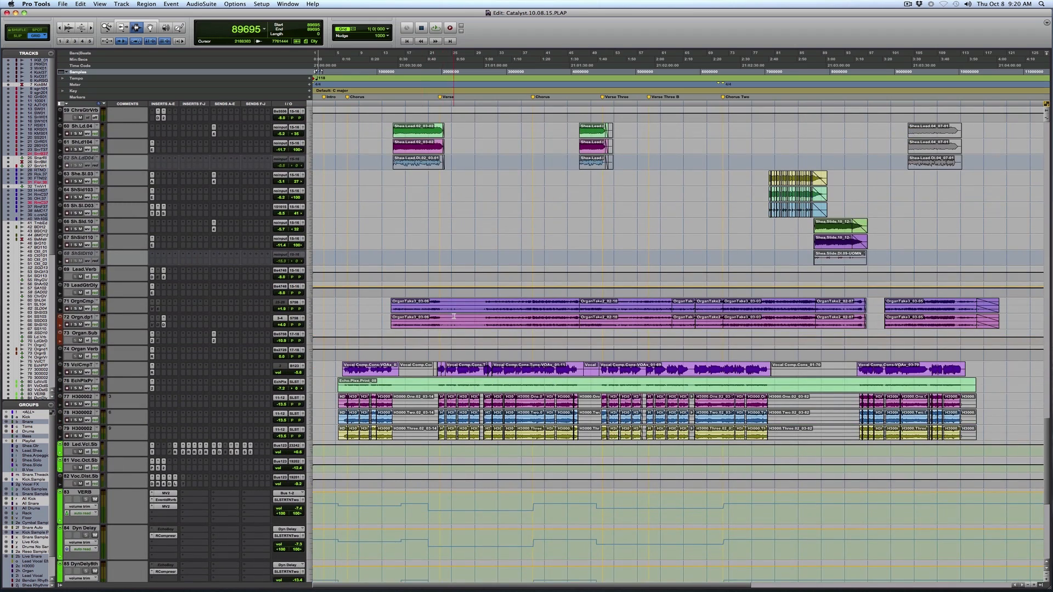
scroll(446, 439, "down", 7)
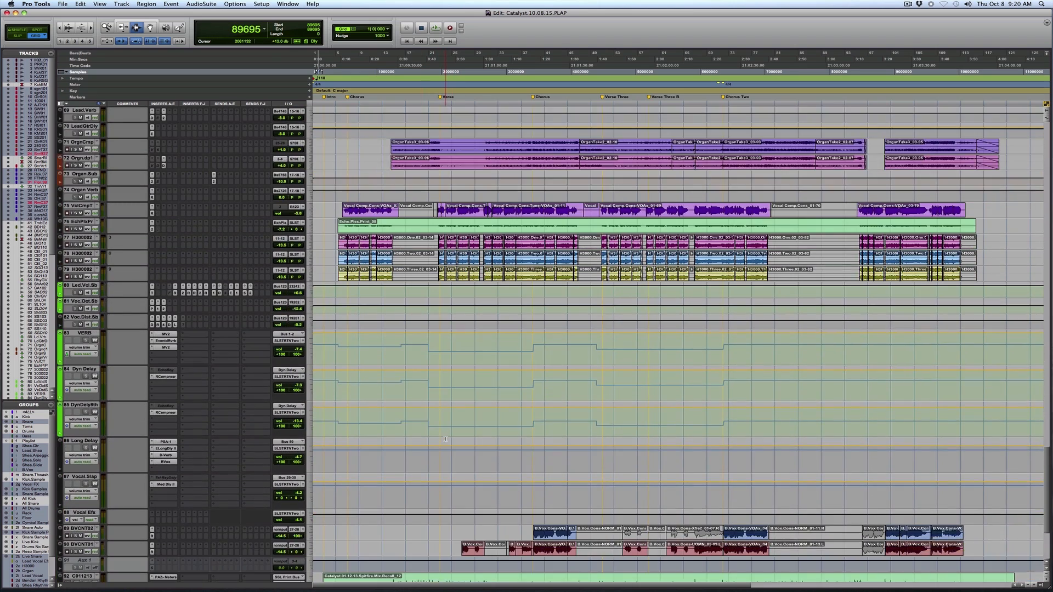
scroll(445, 439, "down", 3)
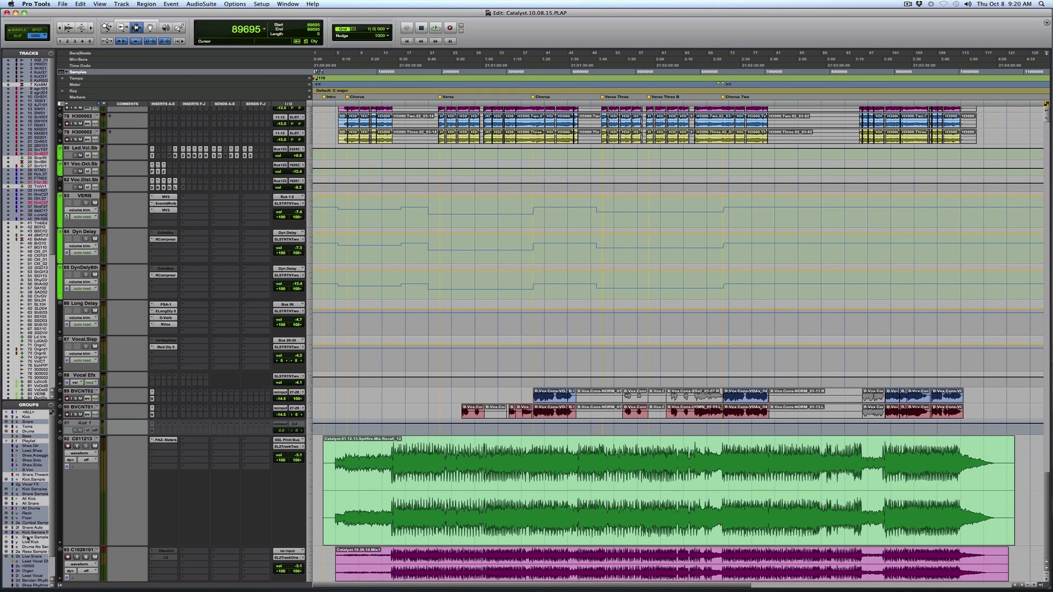
double_click(409, 570)
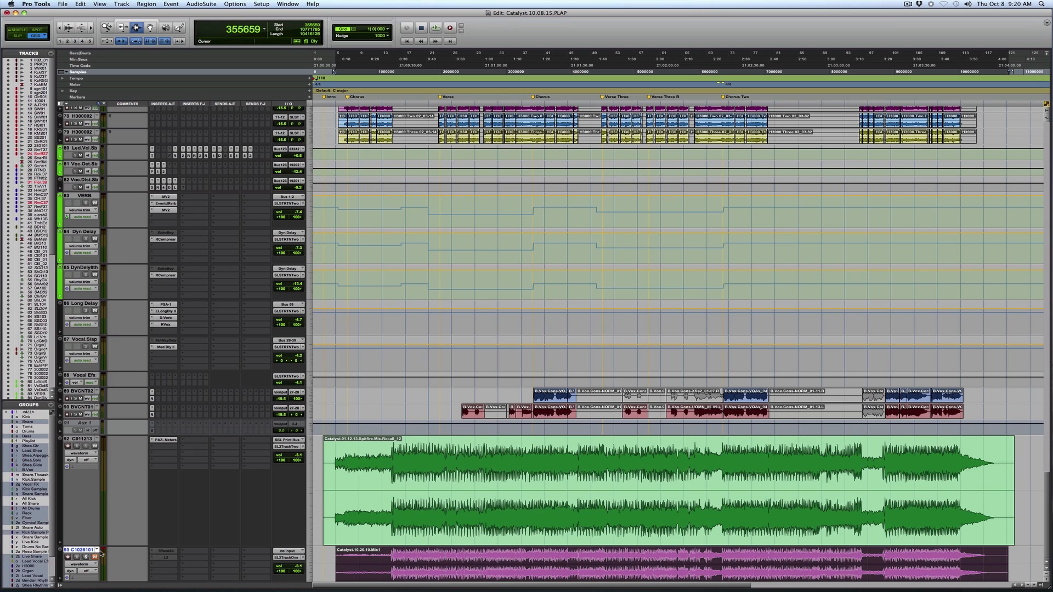
left_click(323, 459)
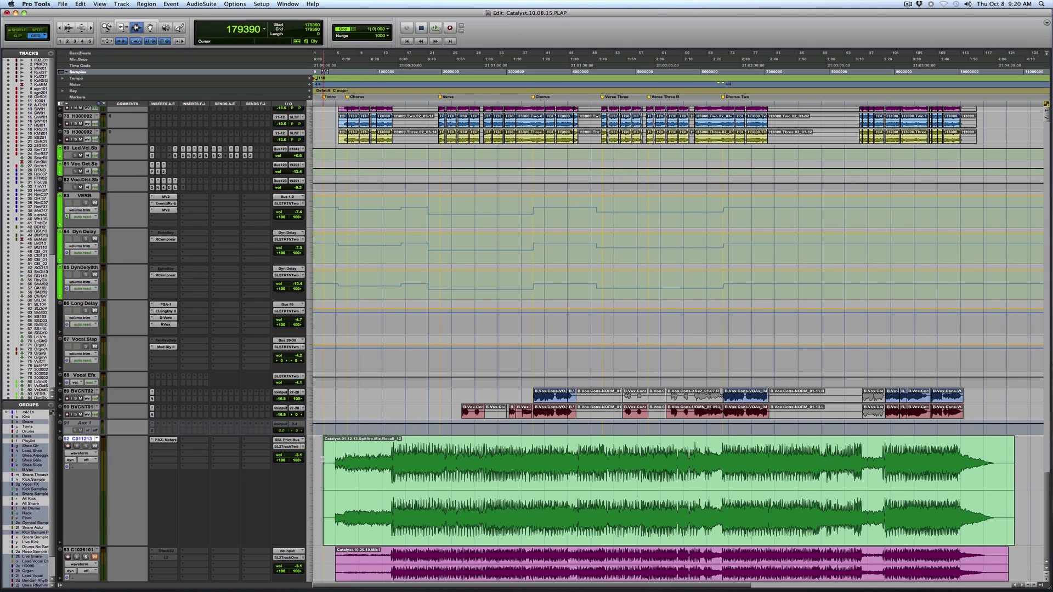
Select the intro passage on the four CatalystIntro guitar tracks and place the cursor at the beginning of those clips.
scroll(323, 459, "up", 20)
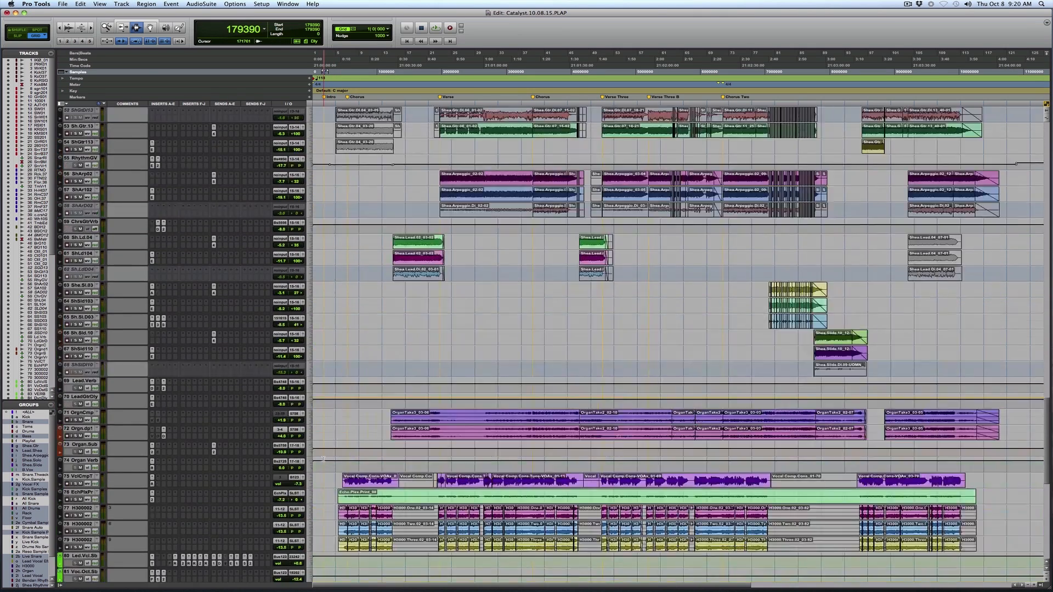
scroll(323, 459, "up", 5)
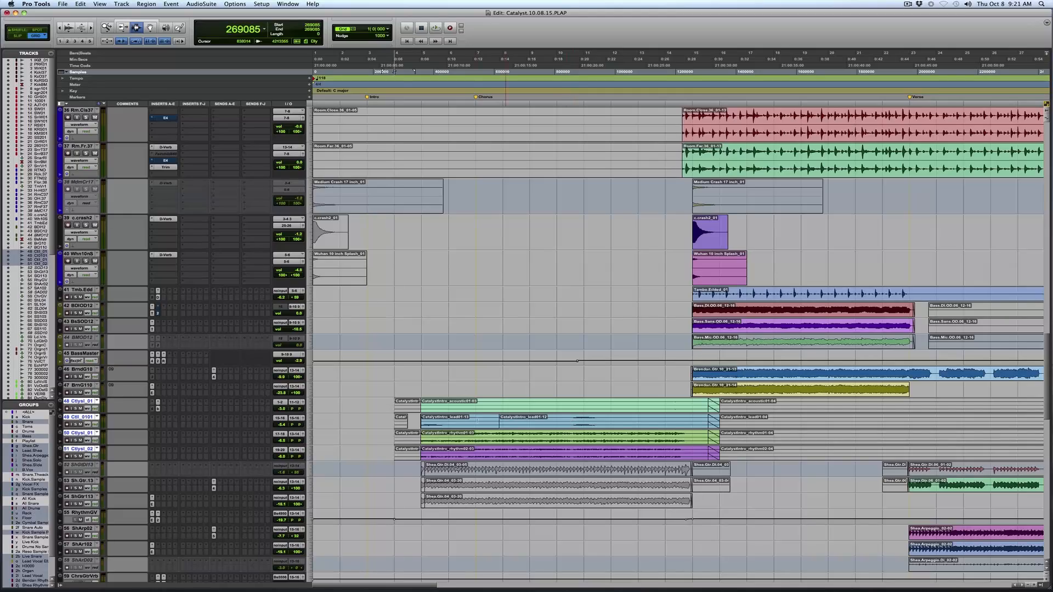
left_click_drag(413, 420, 693, 419)
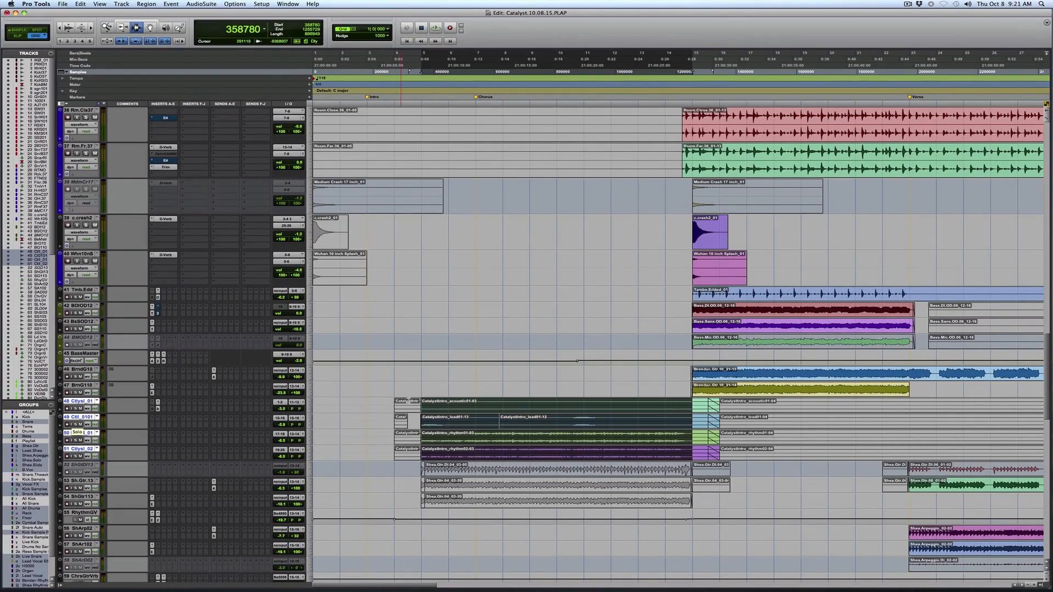
left_click(401, 401)
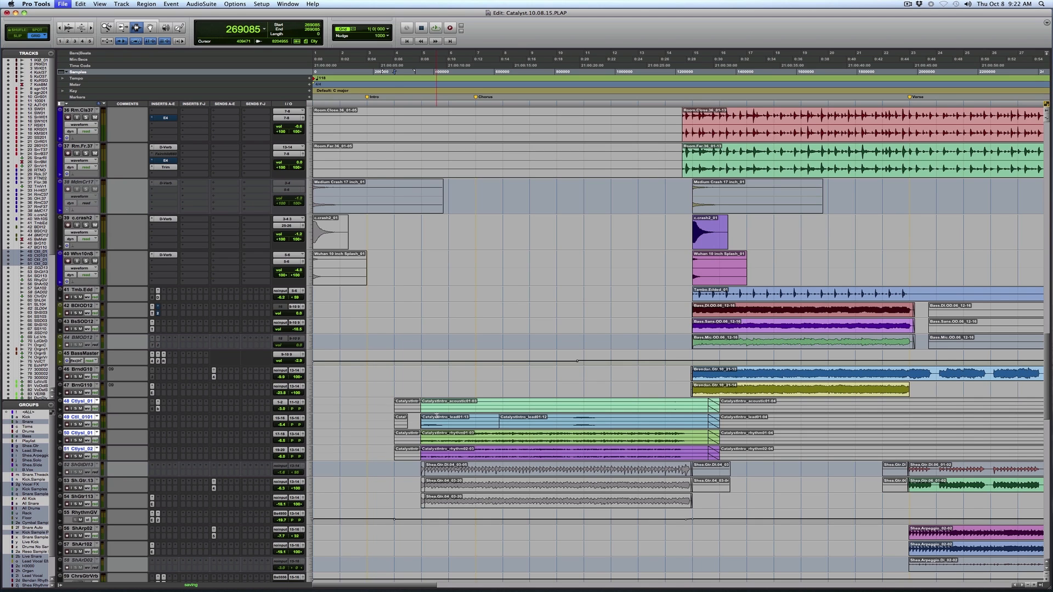
Play the song from the intro guitars into the band's entrance, with the timeline zoomed in on that section.
key("space")
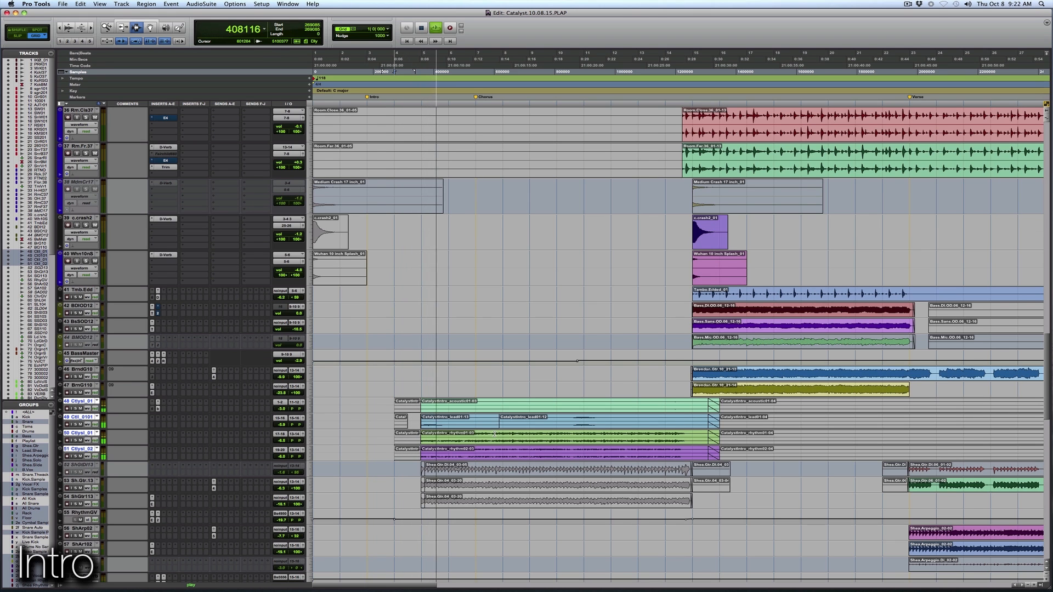
scroll(495, 433, "down", 3)
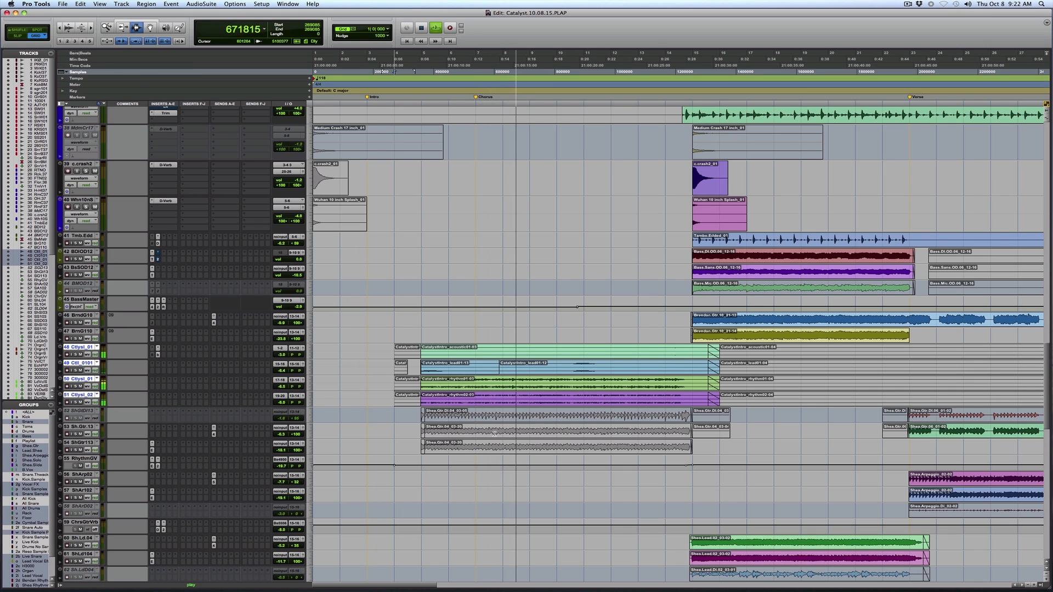
key("r")
key("F5")
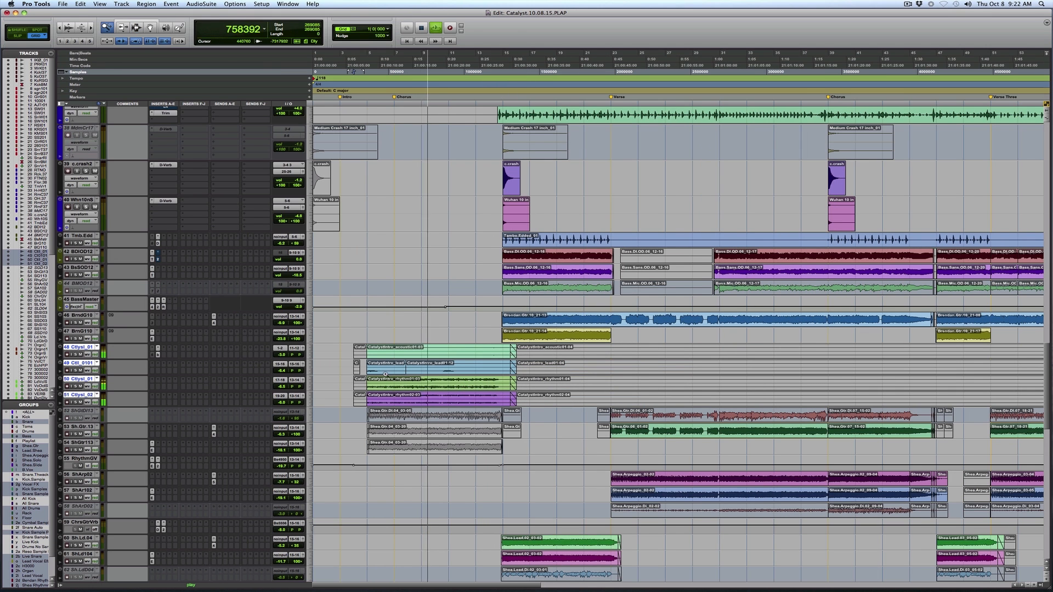
left_click_drag(353, 373, 645, 349)
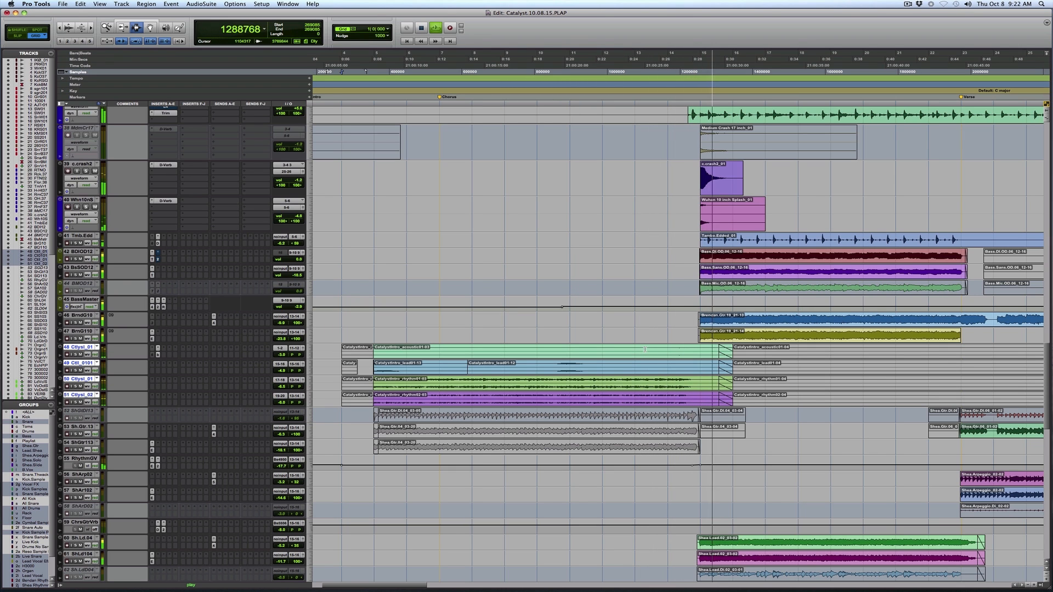
key("space")
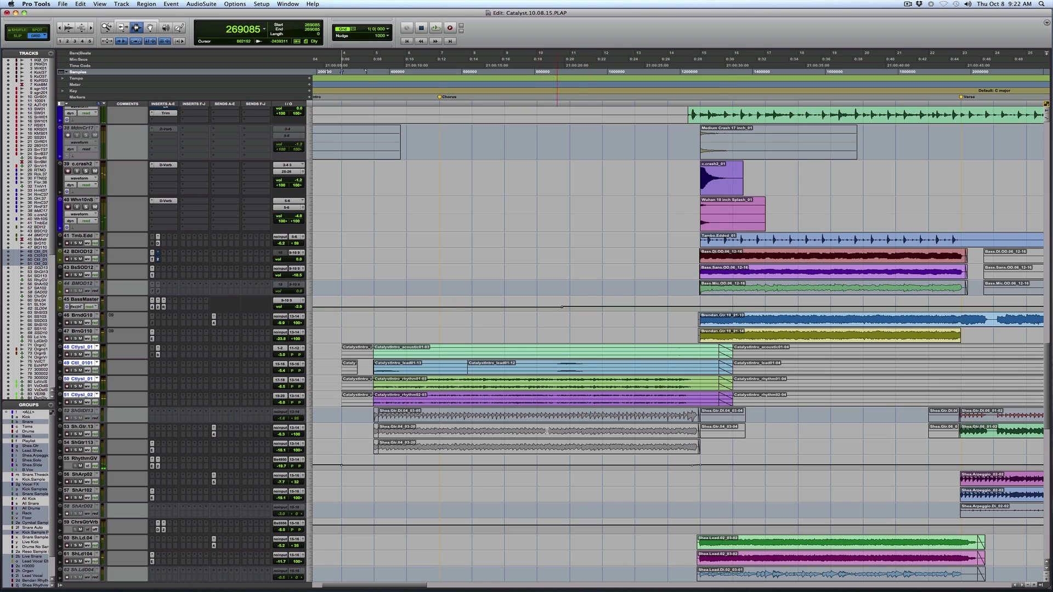
Select the colored clips on the four CatalystIntro guitar tracks and audition the passage.
left_click(384, 395)
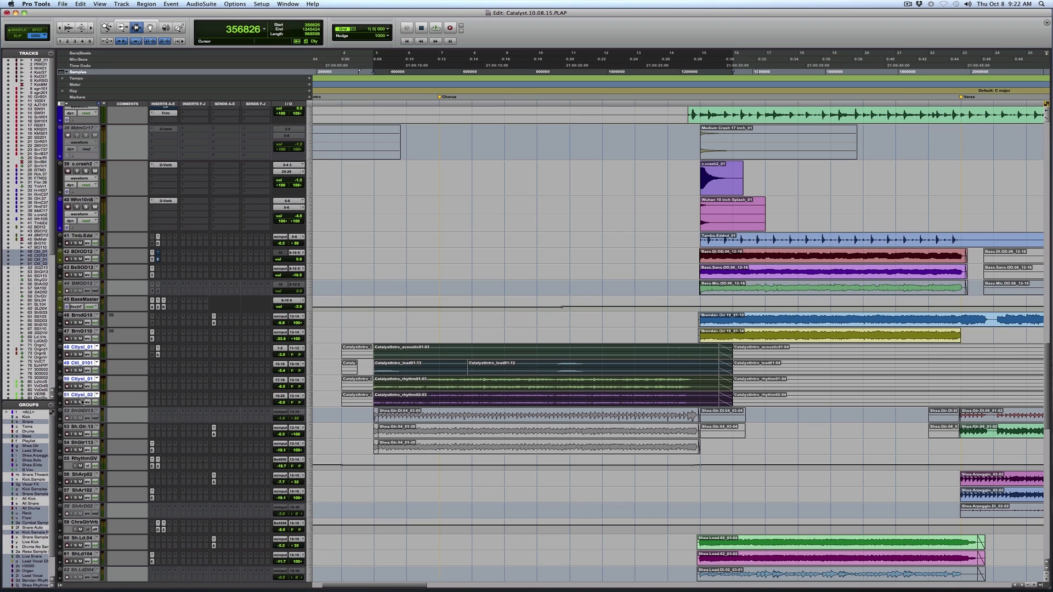
key("space")
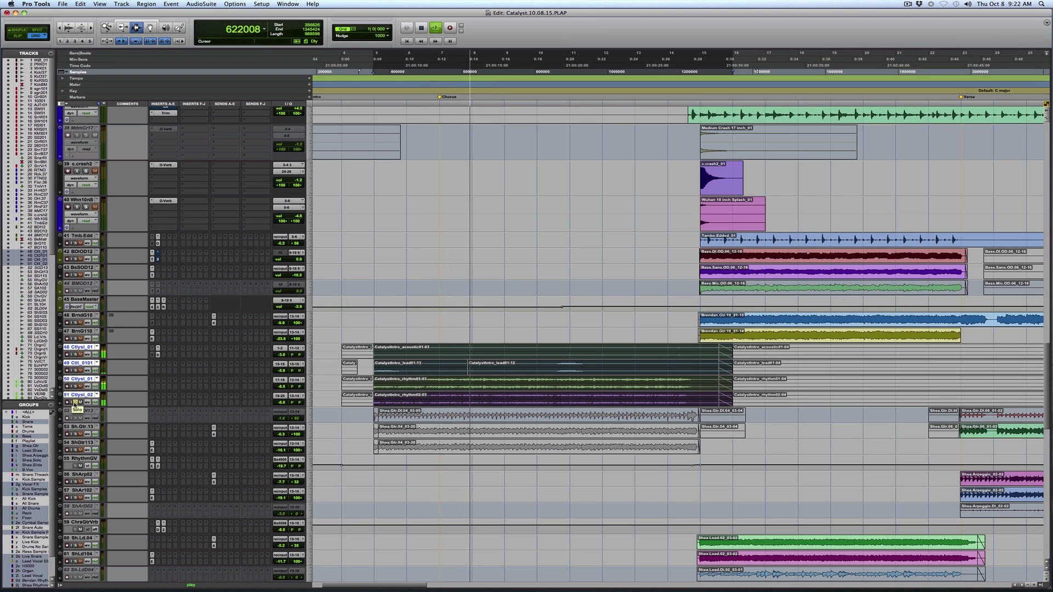
key("space")
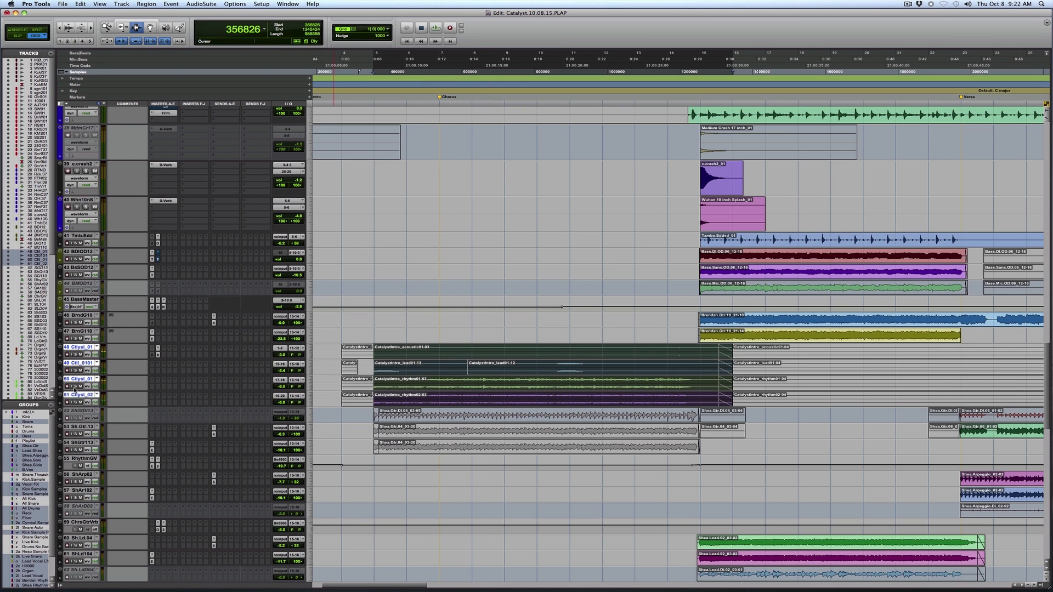
key("space")
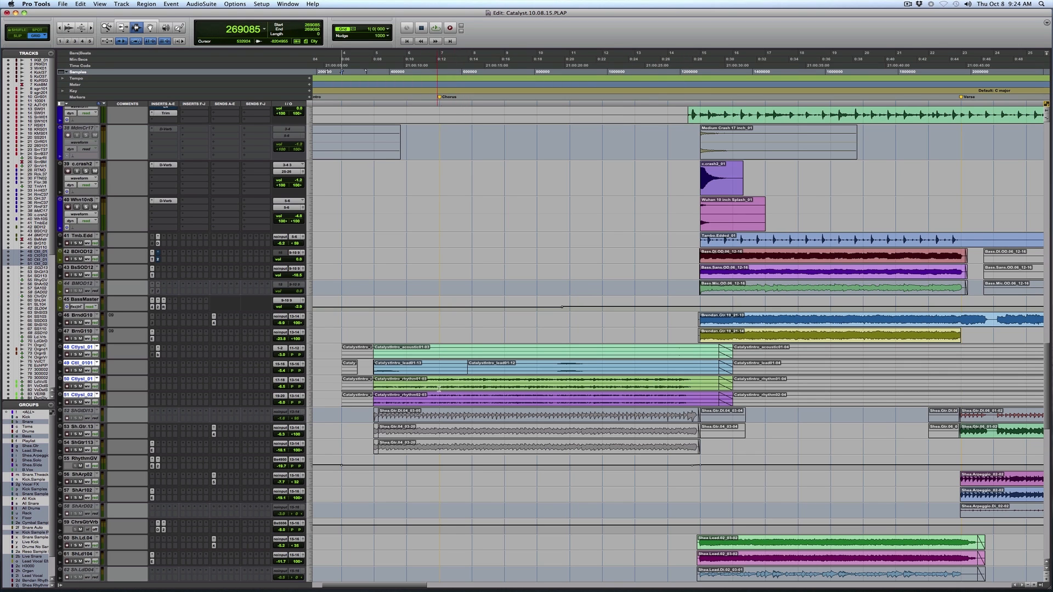
Enlarge the waveform display by three levels to examine the intro guitar clips, and close the BF76 Peak Limiter window.
left_click(386, 380)
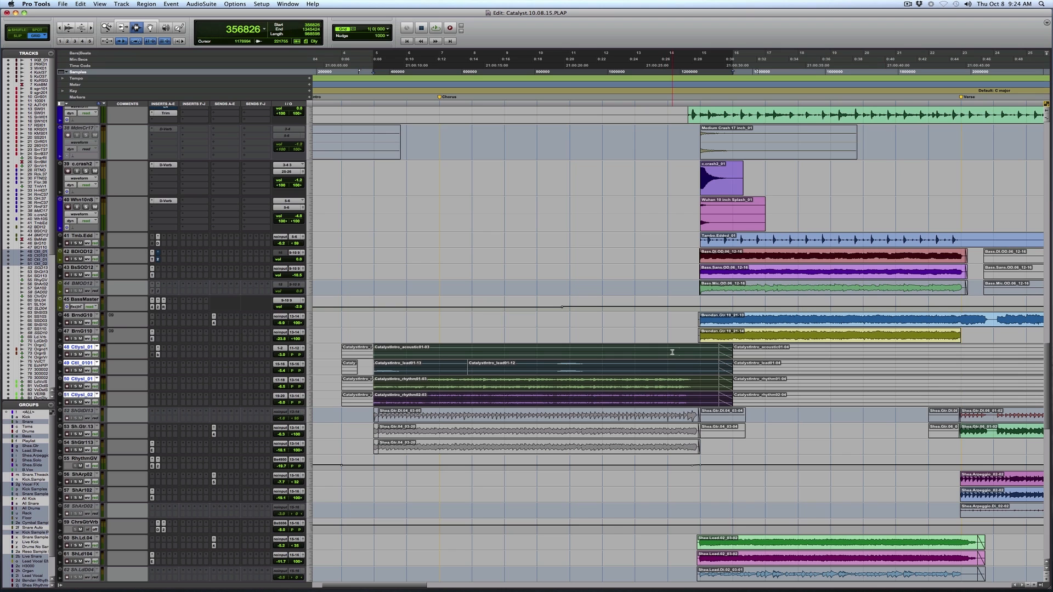
key("super+alt+bracketright")
key("super+alt+bracketright")
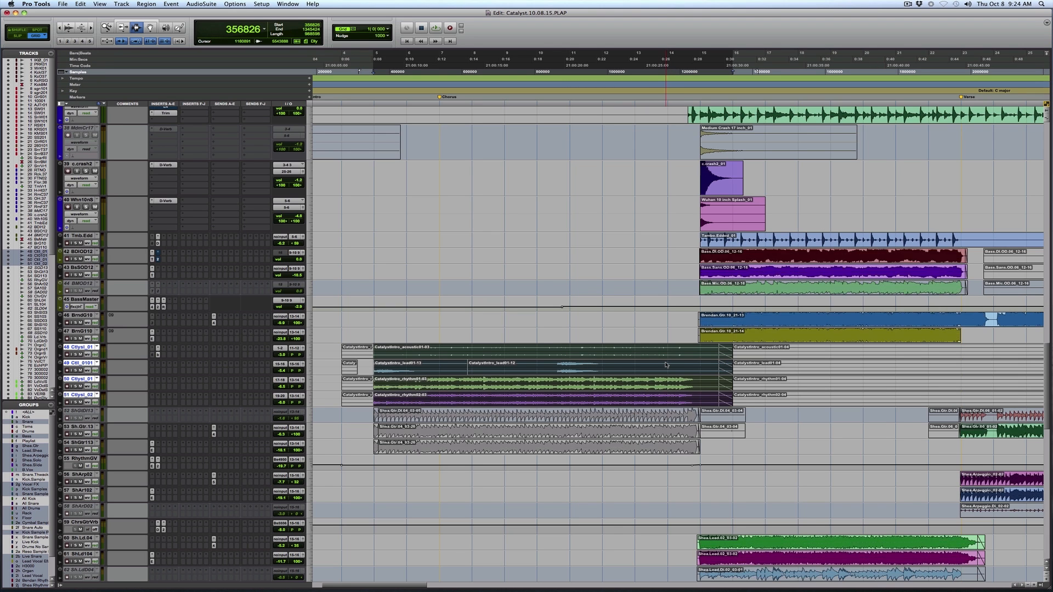
key("super+alt+bracketright")
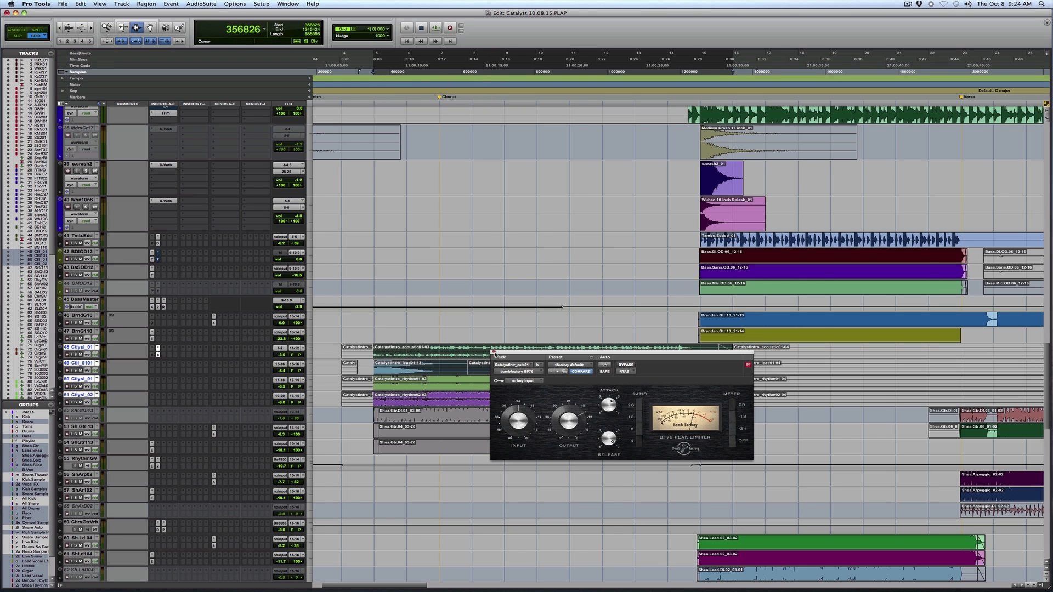
left_click(493, 353)
left_click(517, 371)
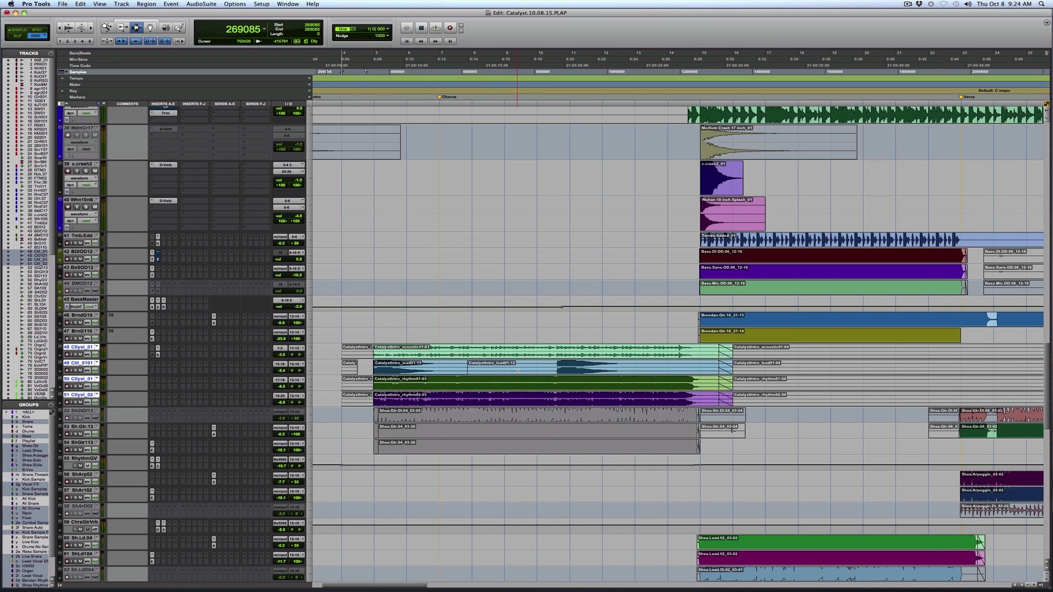
Audition the intro vocals, placing the cursor near the start of the Echo.Plex print and then of the Vocal Comp clip.
scroll(516, 371, "down", 6)
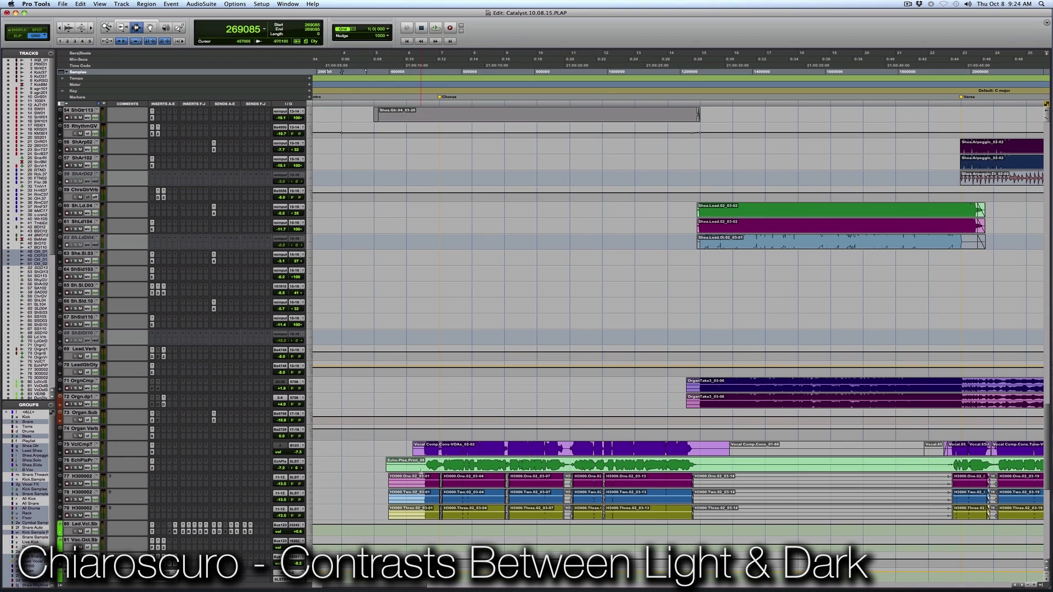
left_click(421, 470)
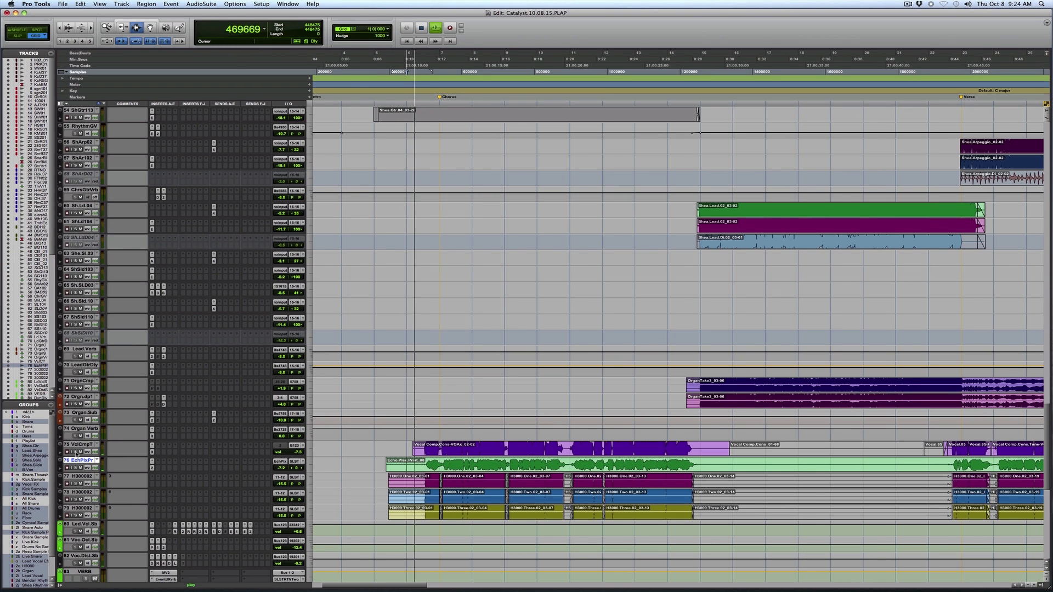
key("space")
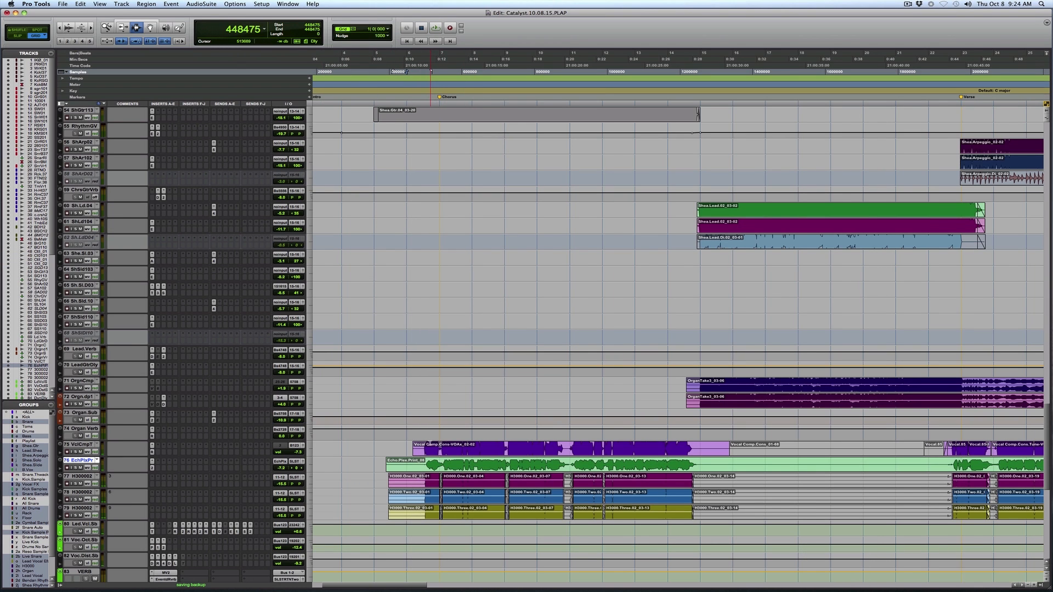
left_click(417, 454)
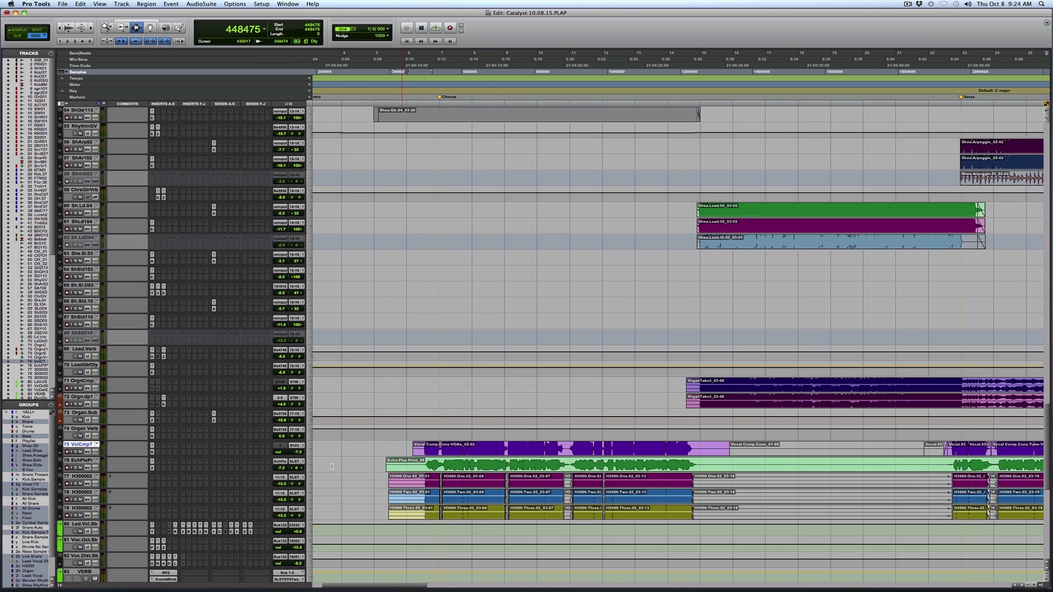
key("space")
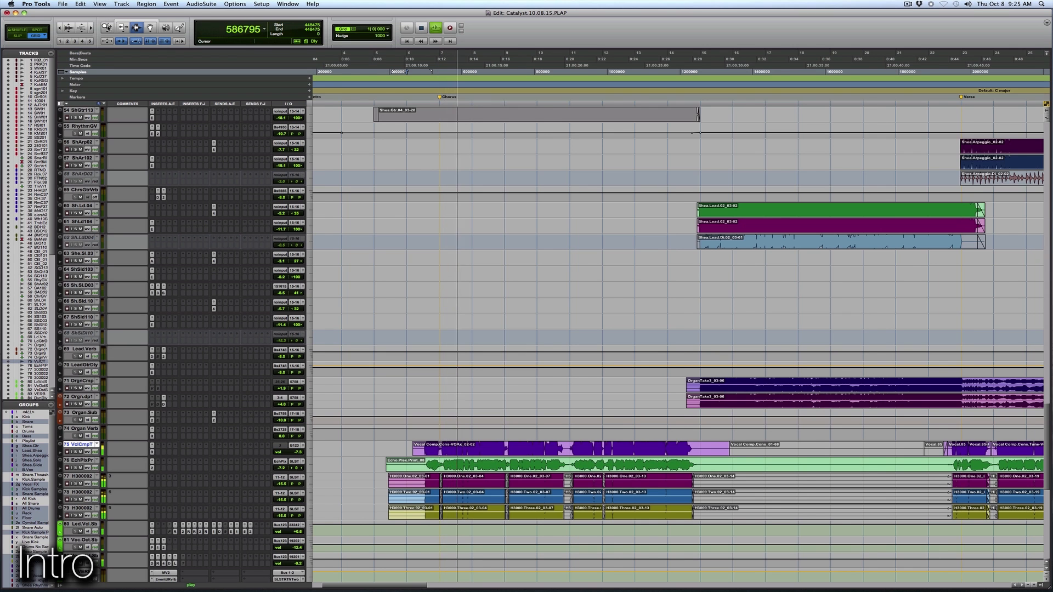
Return the waveforms to their smaller display height and zoom the timeline in on the transition from the intro to the verse.
double_click(107, 28)
key("t")
key("t")
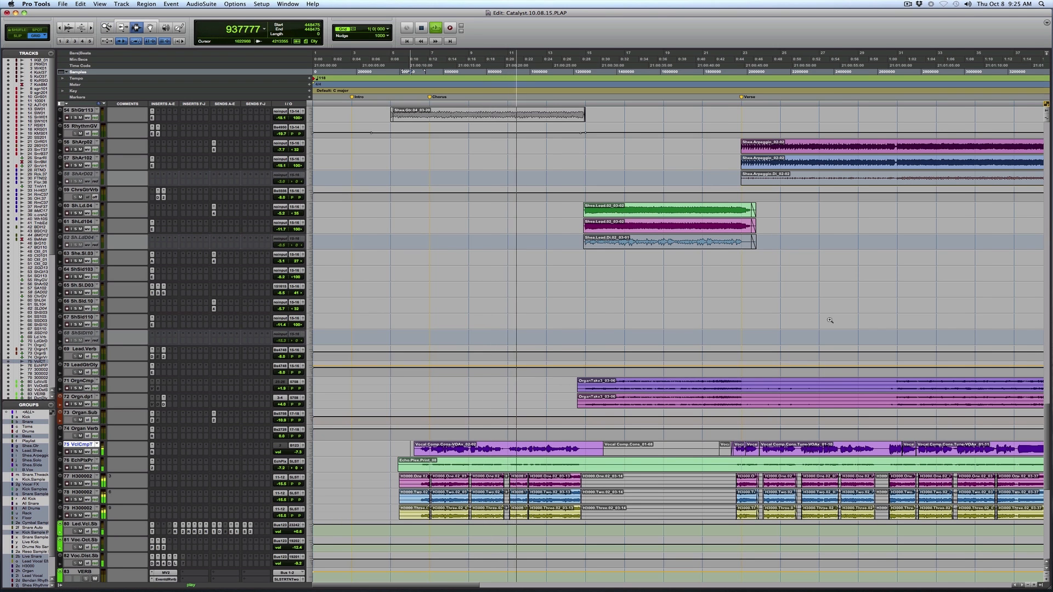
key("t")
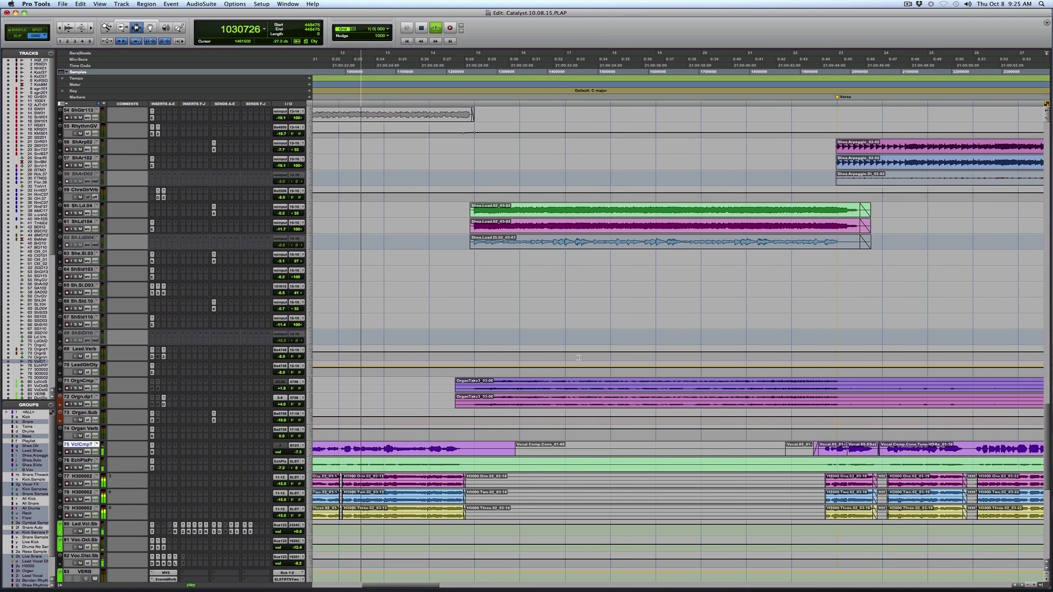
Follow the playback up through the guitar and bass tracks, stop it after the band enters, and view the drum tracks.
scroll(582, 357, "up", 8)
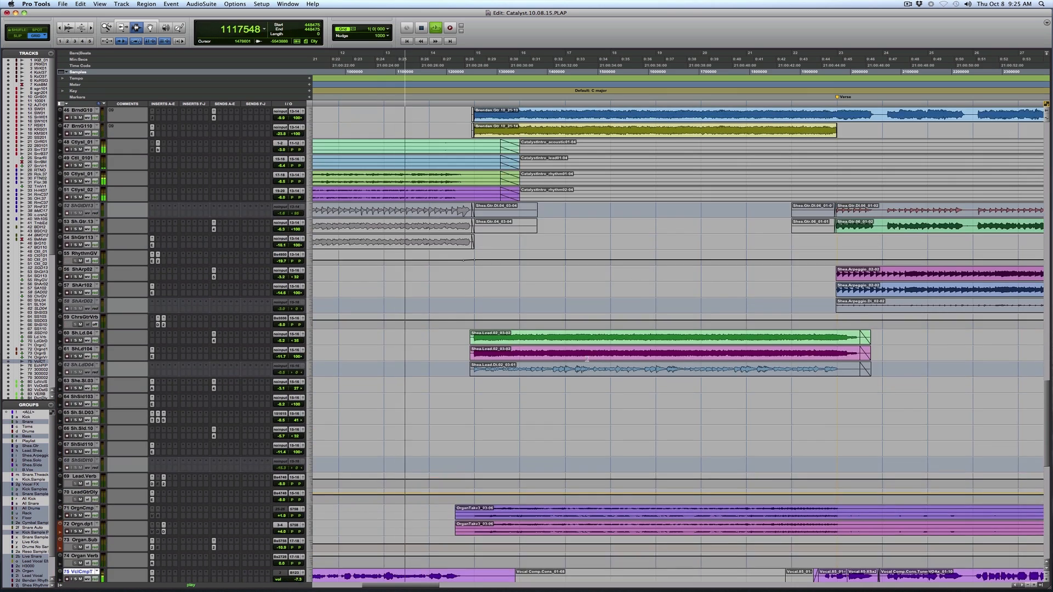
scroll(585, 358, "up", 5)
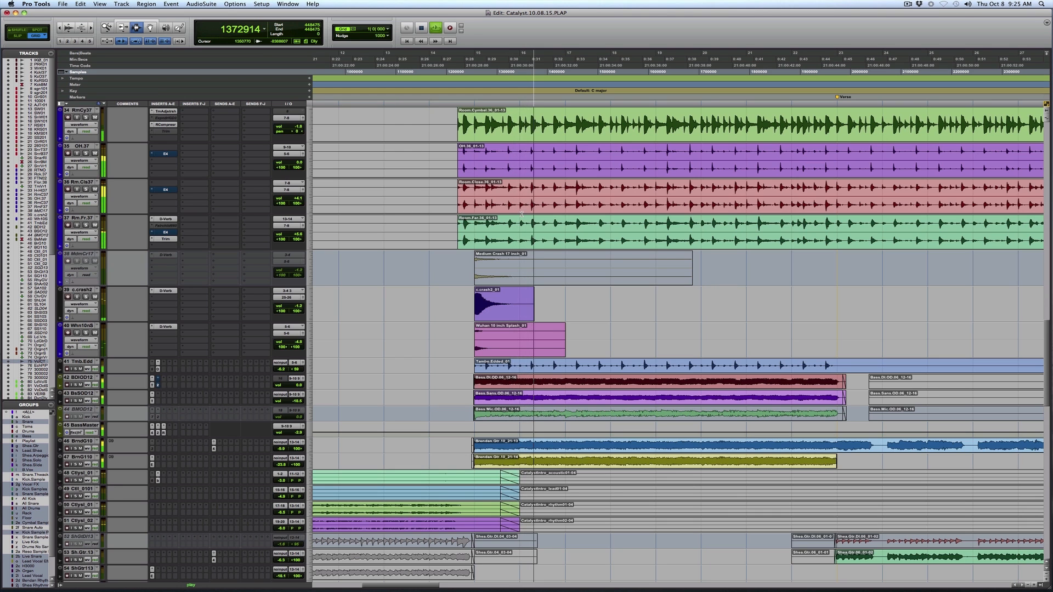
key("space")
scroll(515, 219, "up", 1)
scroll(515, 219, "up", 4)
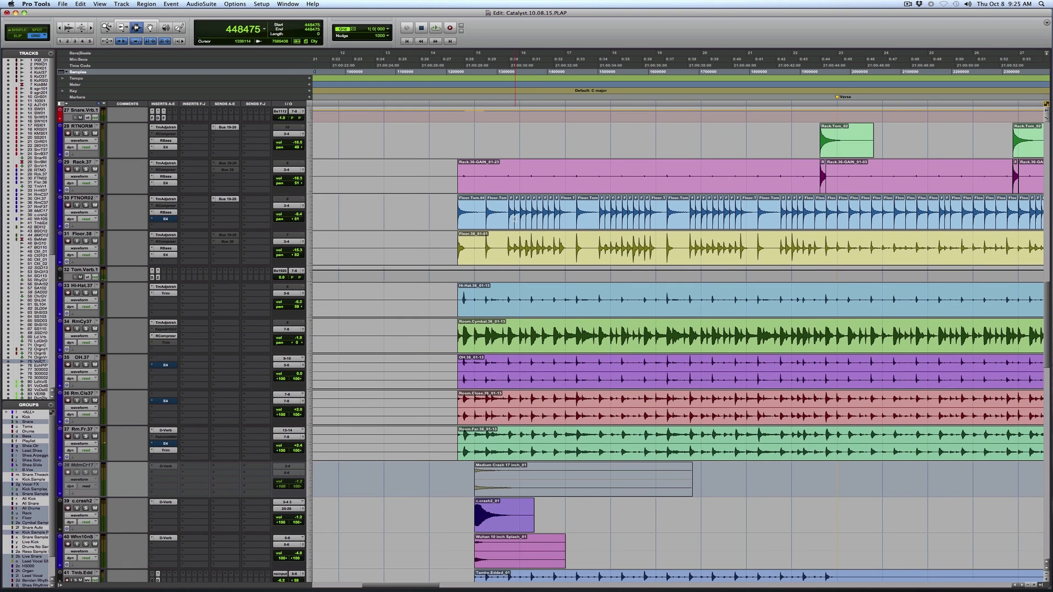
Reduce the drum tracks to a smaller display height and select the clips across all drum tracks from the band's entrance.
left_click(310, 224)
left_click(321, 221)
scroll(516, 283, "up", 15)
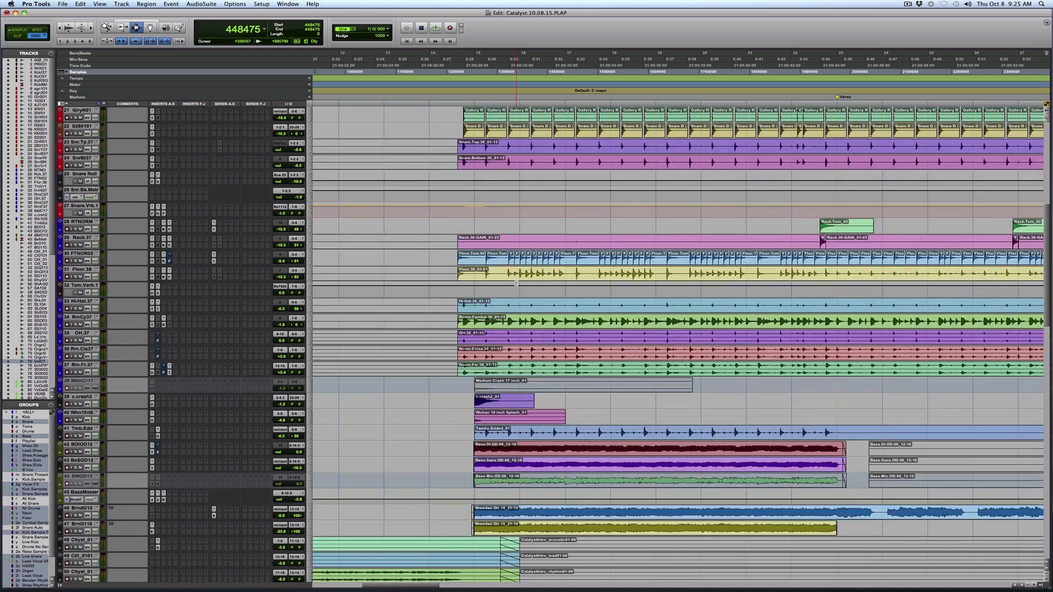
scroll(517, 283, "up", 3)
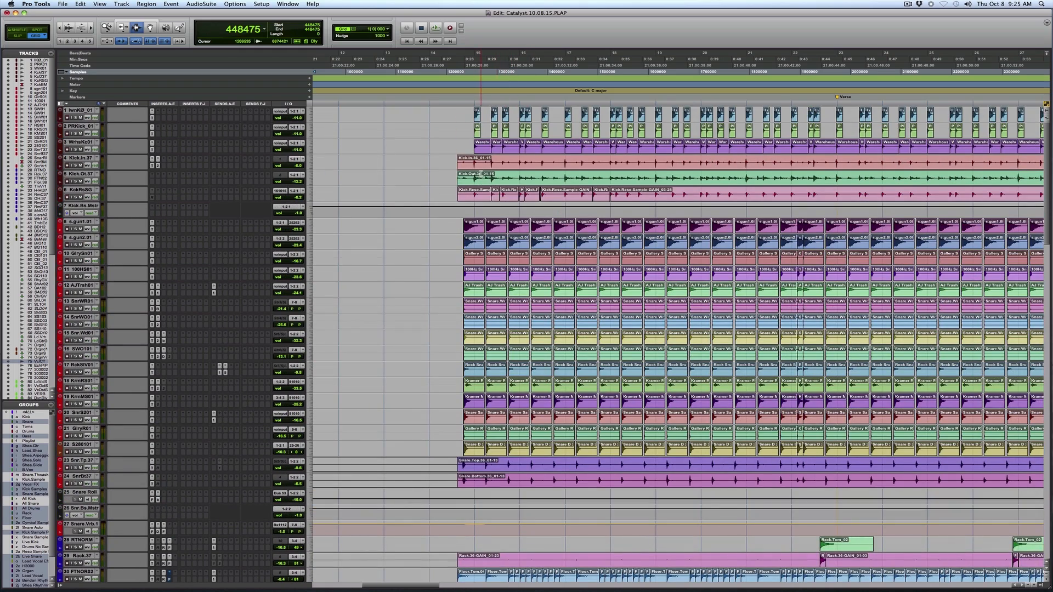
key("super+a")
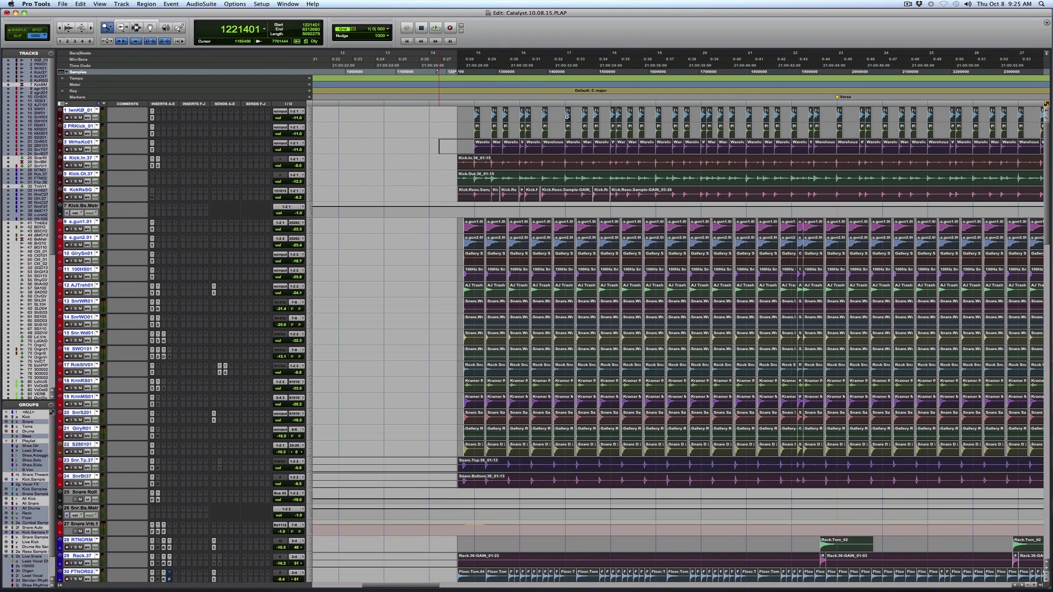
Zoom in on the first kick and snare hits of the band's entrance and solo the drum tracks.
left_click_drag(474, 154, 525, 155)
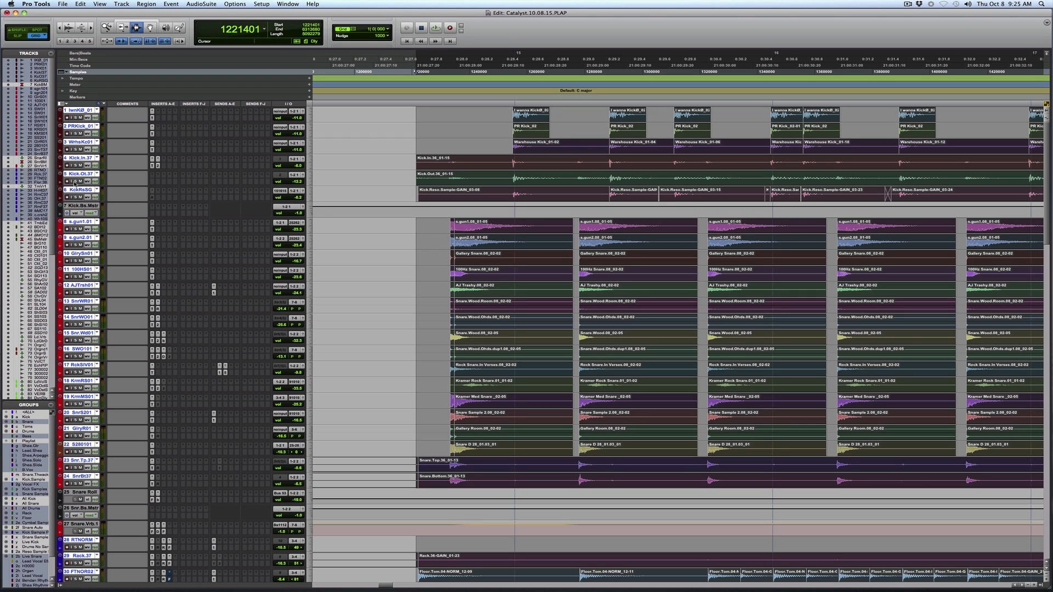
left_click(75, 181)
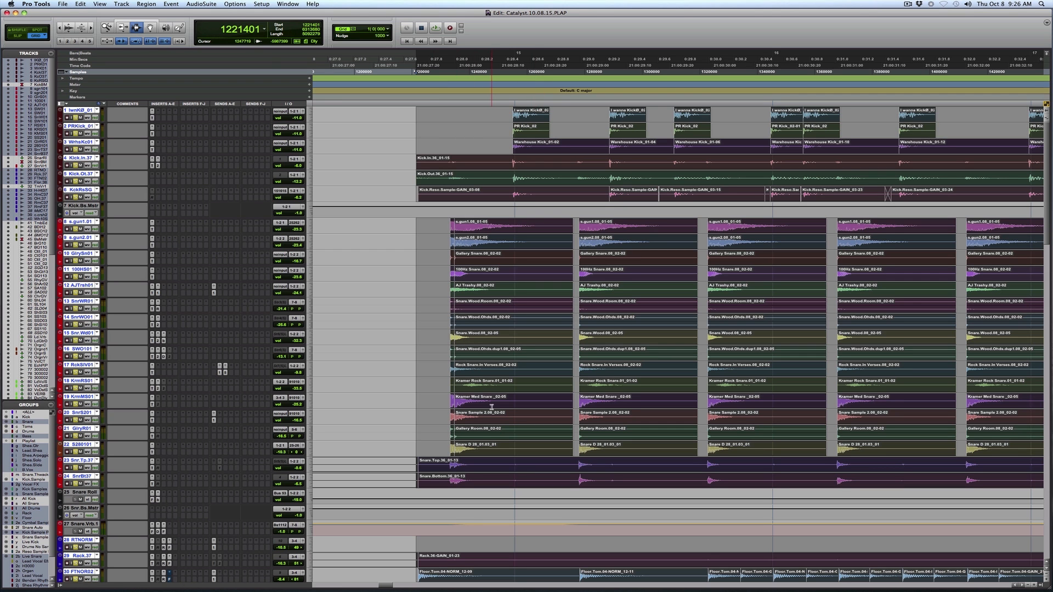
scroll(492, 407, "down", 6)
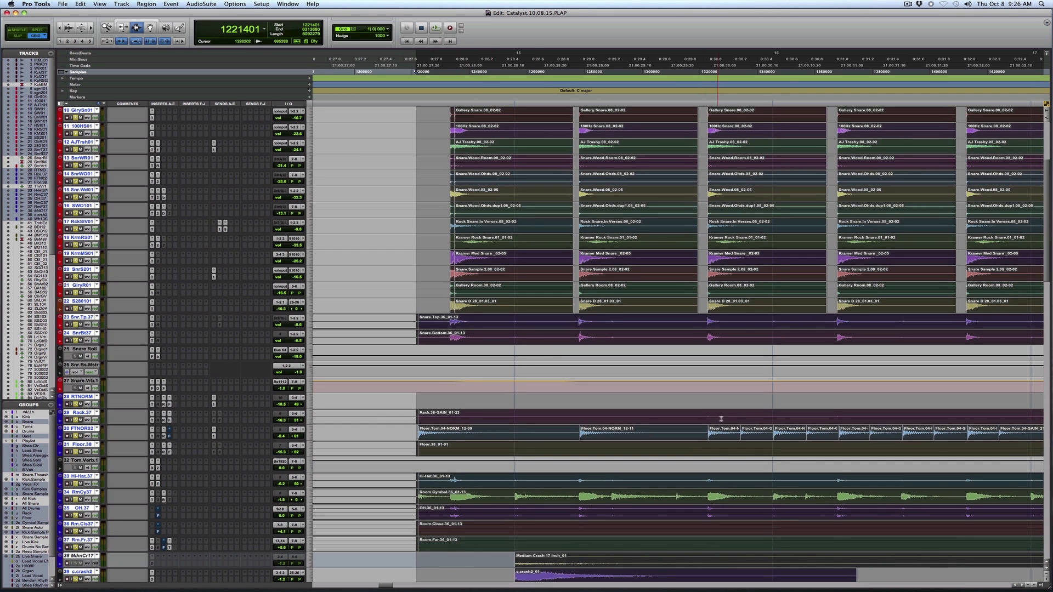
Play the soloed drums from the band's entrance and zoom in on the layered kick and snare sample clips.
key("r")
key("r")
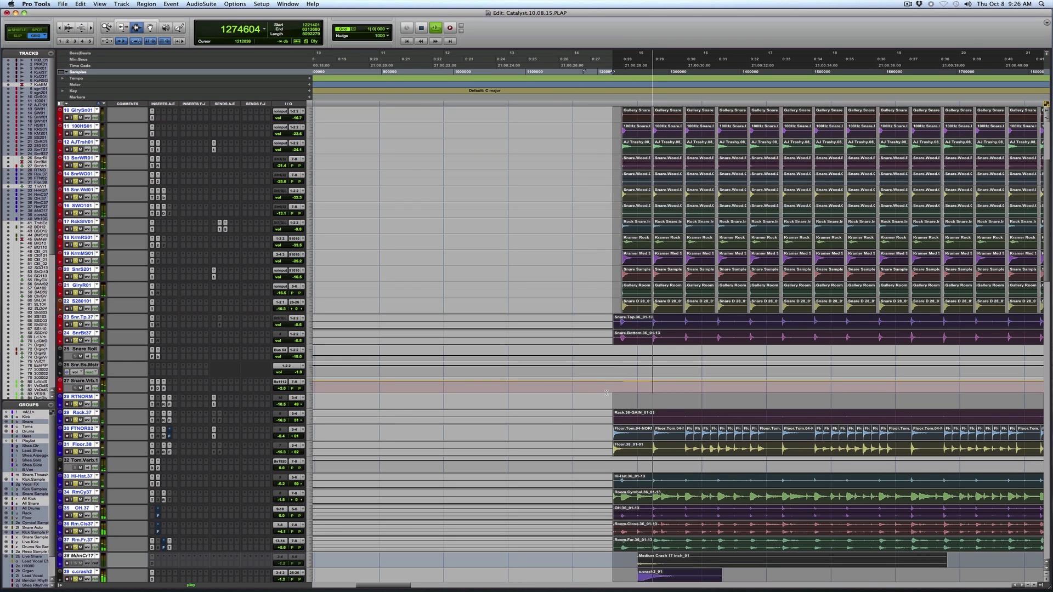
scroll(749, 320, "up", 3)
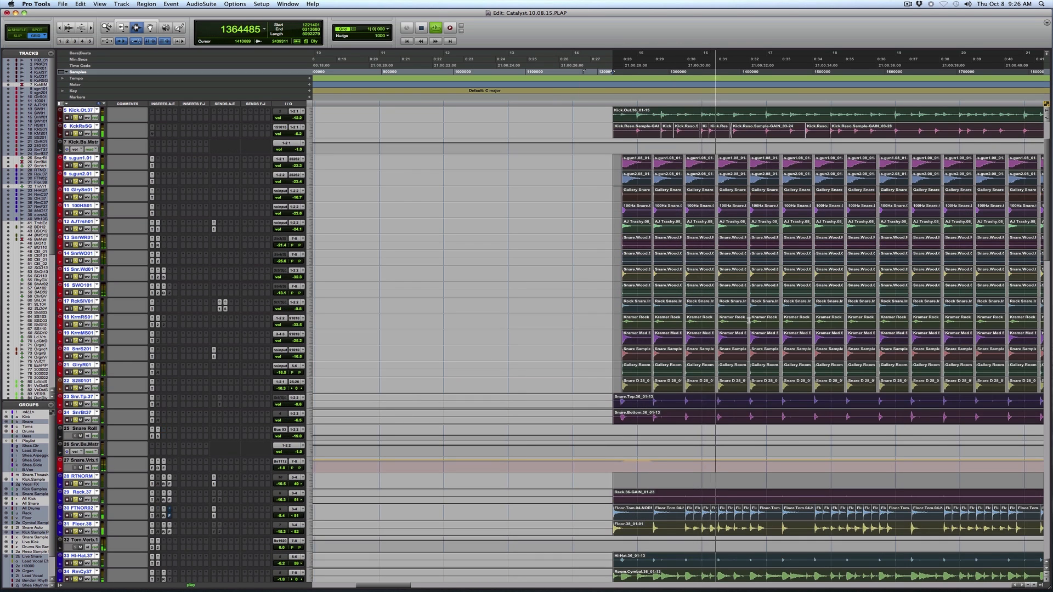
scroll(749, 320, "up", 1)
key("F5")
left_click_drag(937, 152, 720, 154)
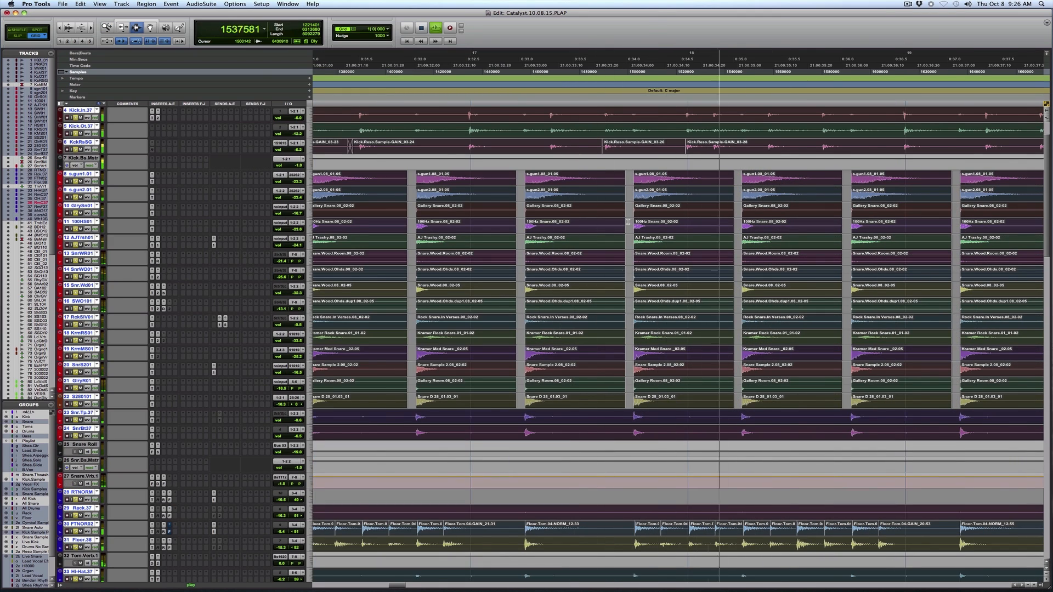
Show a wider span of the song and zoom in on the dense snare hits leading up to the chorus.
key("r")
key("r")
key("r")
key("r")
key("F5")
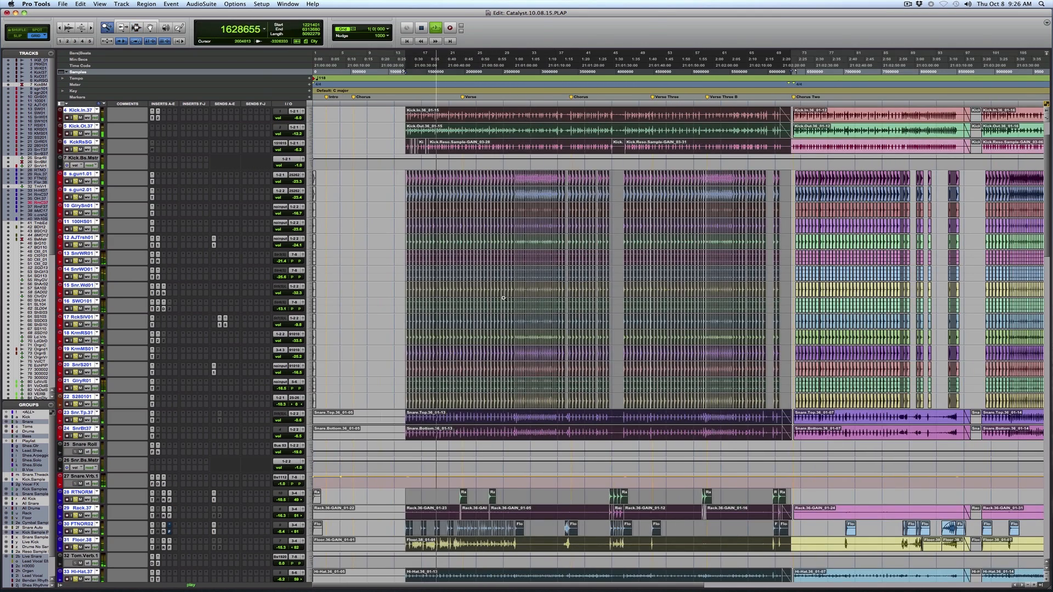
left_click_drag(503, 298, 600, 298)
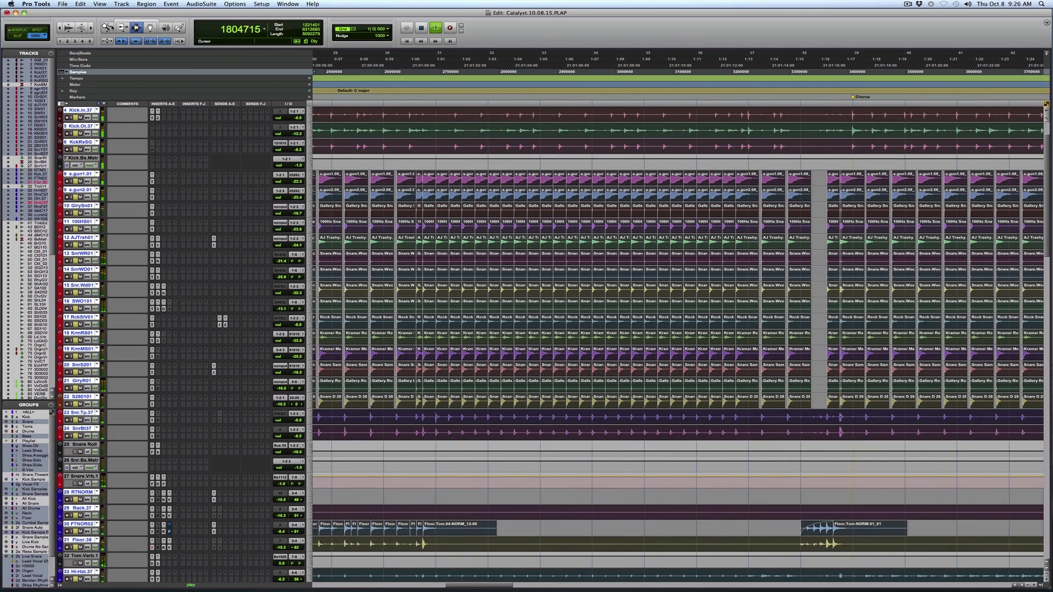
Show the full session timeline, stop the playback, and view the tom, cymbal, room and bass tracks.
double_click(111, 29)
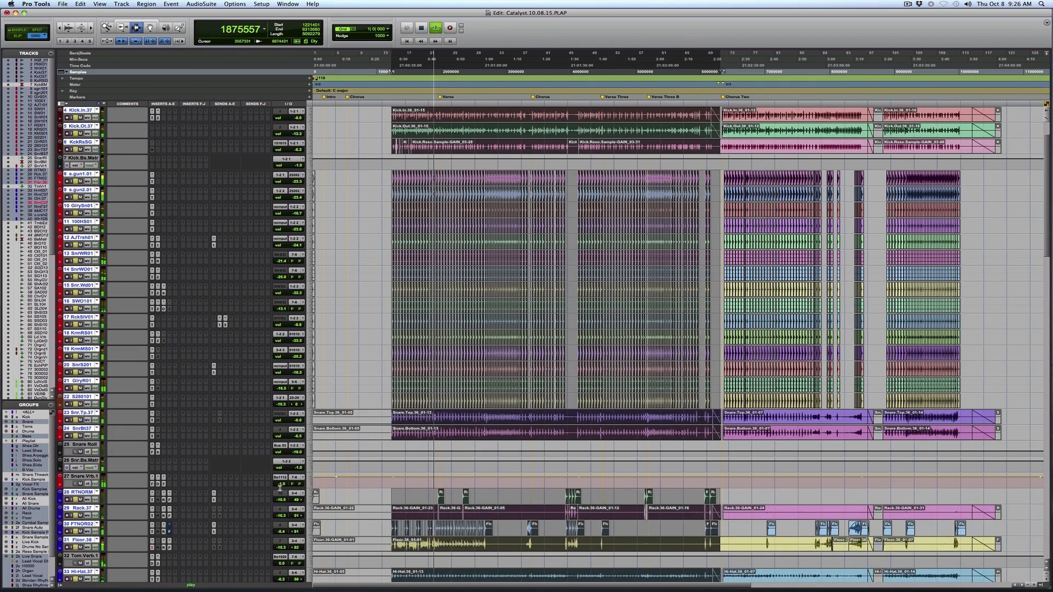
key("space")
key("F5")
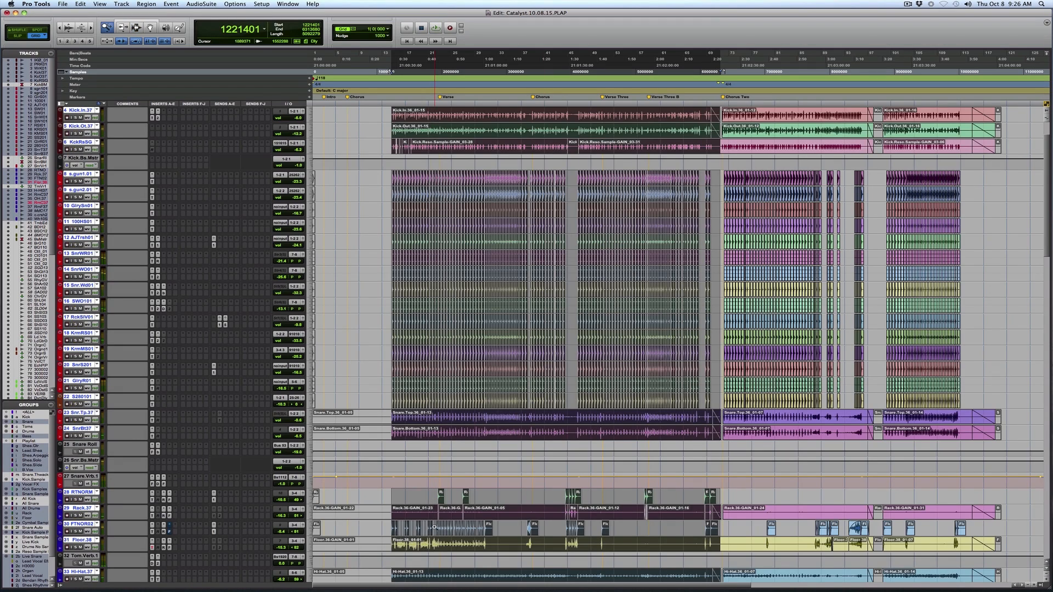
scroll(434, 528, "down", 9)
scroll(435, 528, "down", 5)
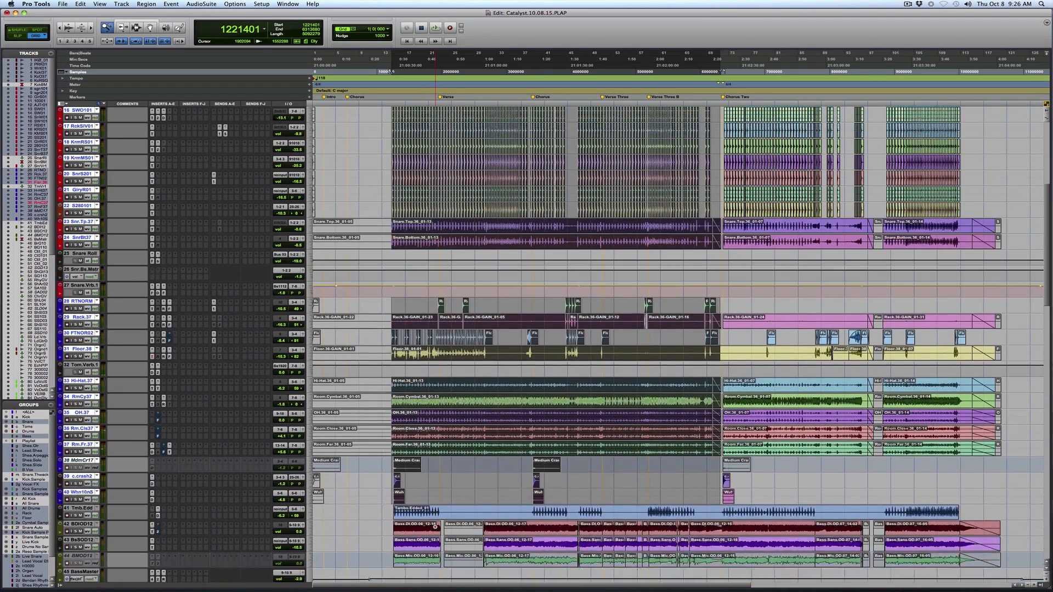
Zoom in on the section before the verse and audition the overheads and the crash and splash samples in two passes.
left_click(455, 428)
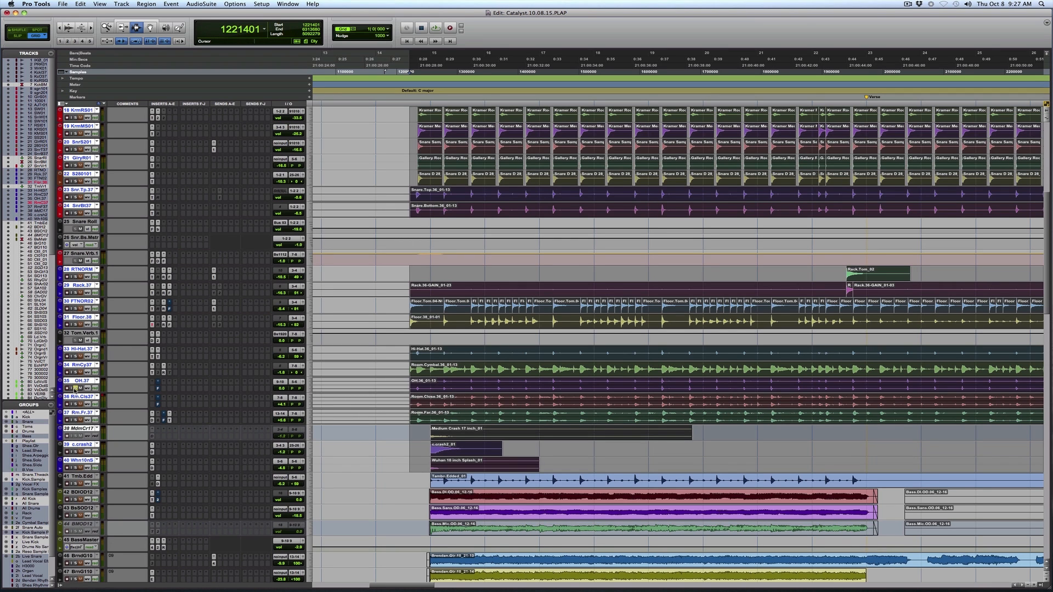
key("space")
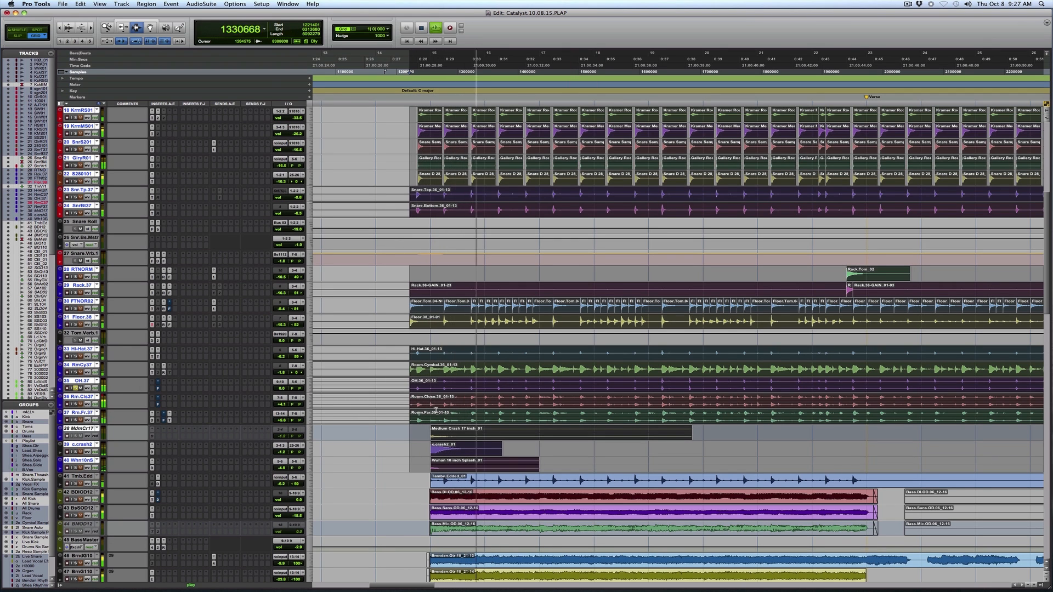
key("space")
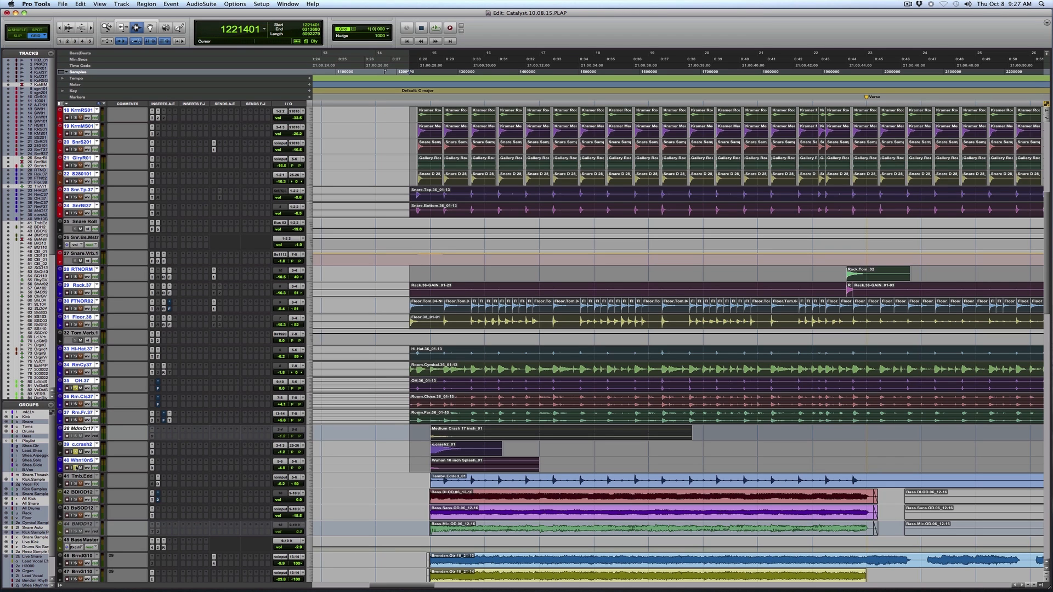
key("space")
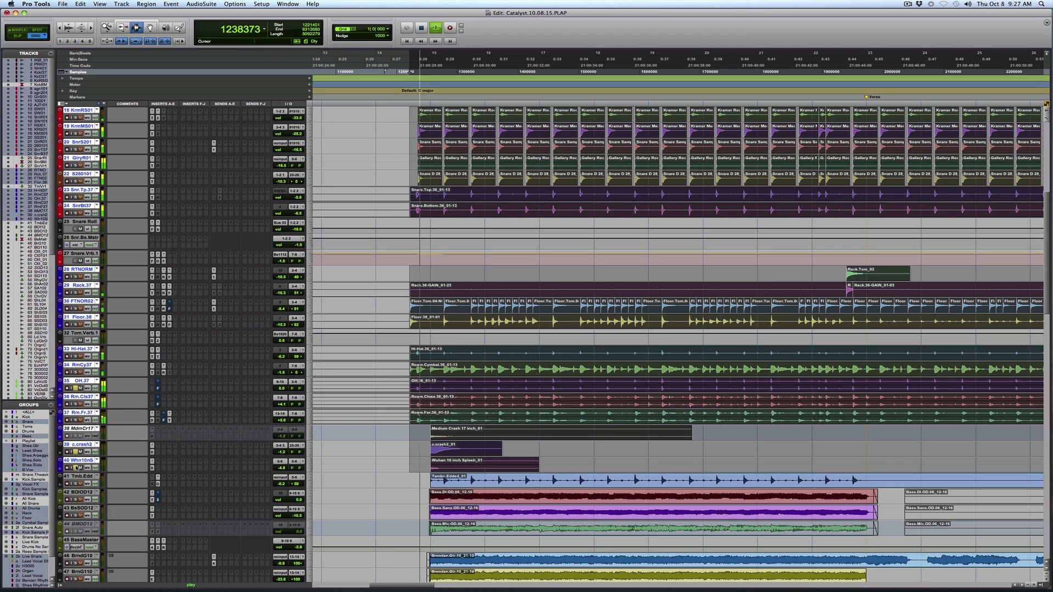
key("space")
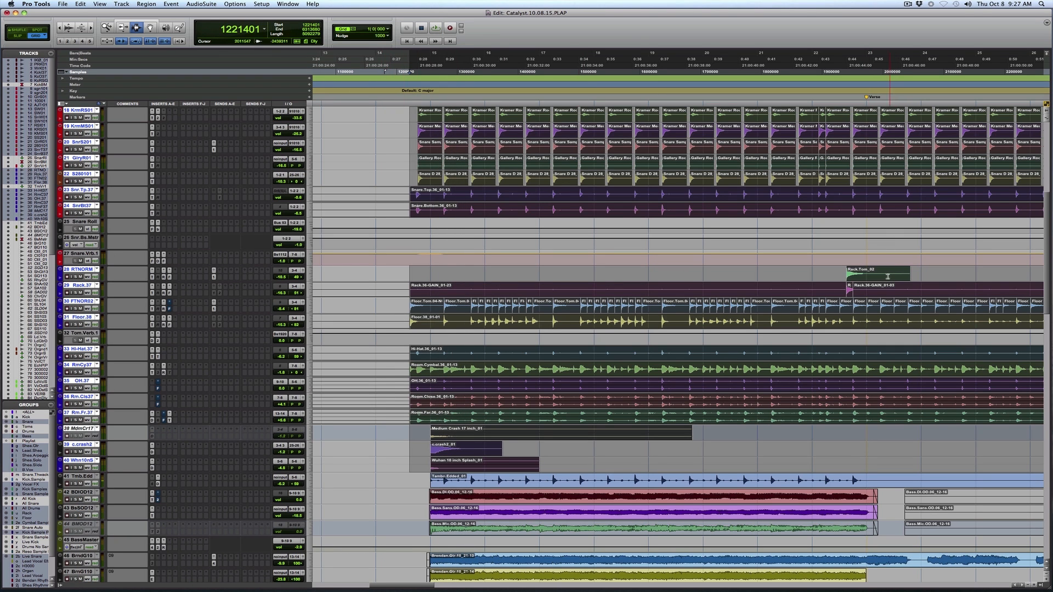
Select the three bass clips across the section before the verse and play them back.
key("r")
key("r")
key("r")
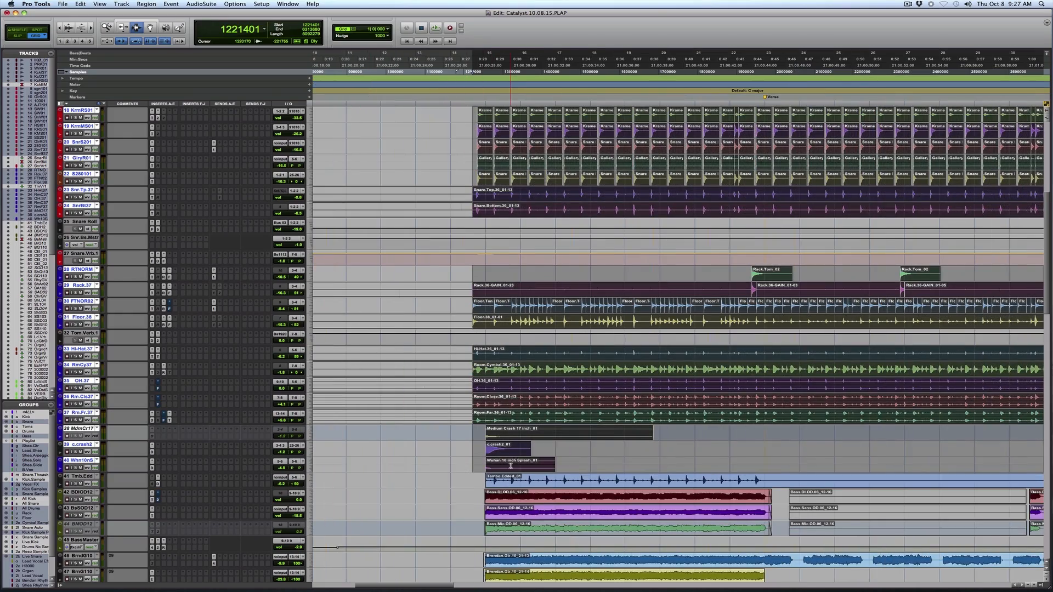
scroll(510, 465, "down", 5)
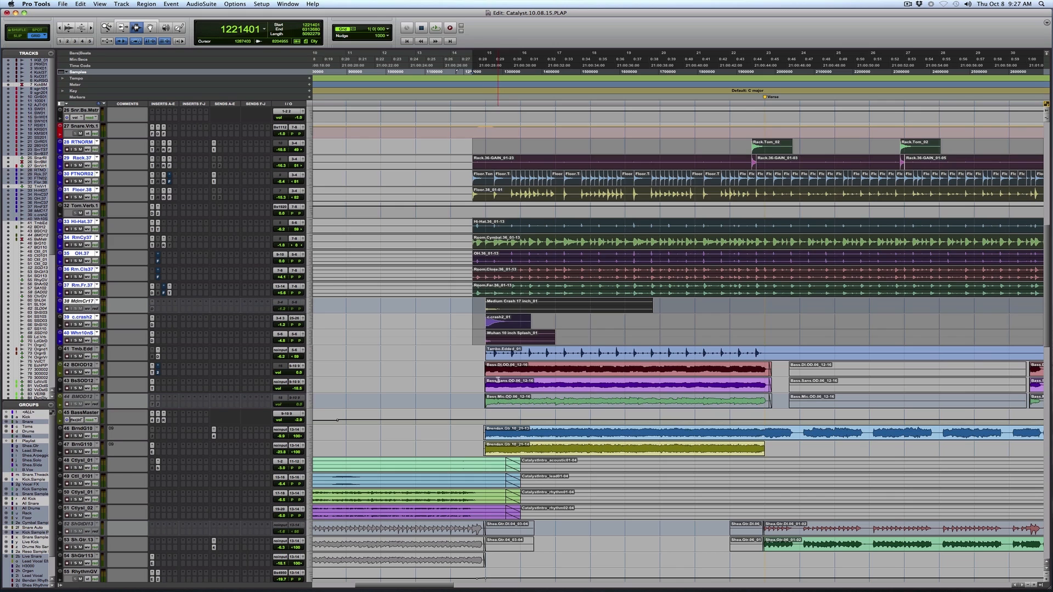
left_click(485, 381)
left_click_drag(485, 369, 751, 384)
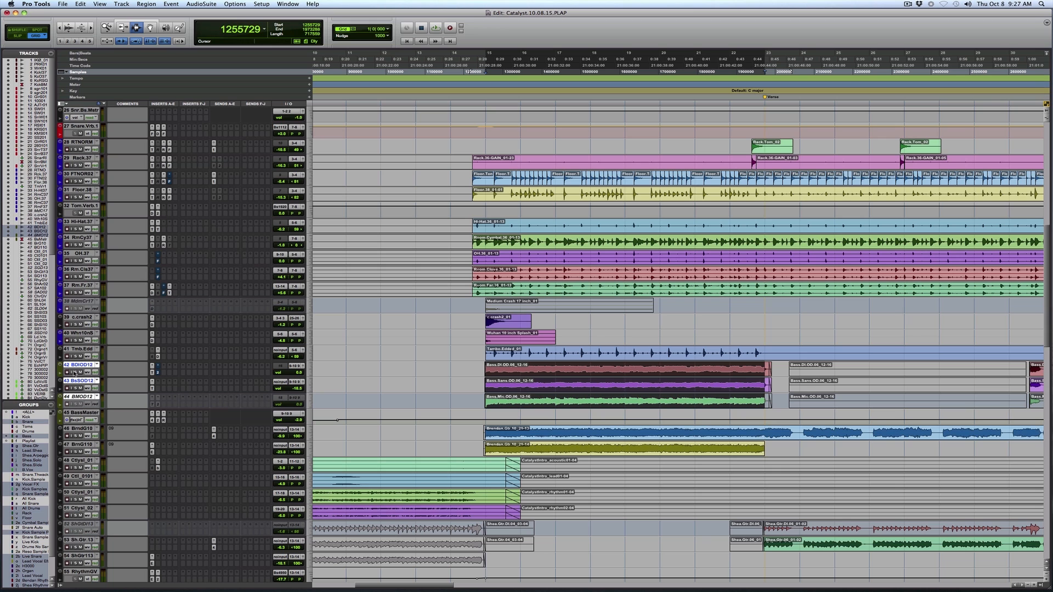
key("space")
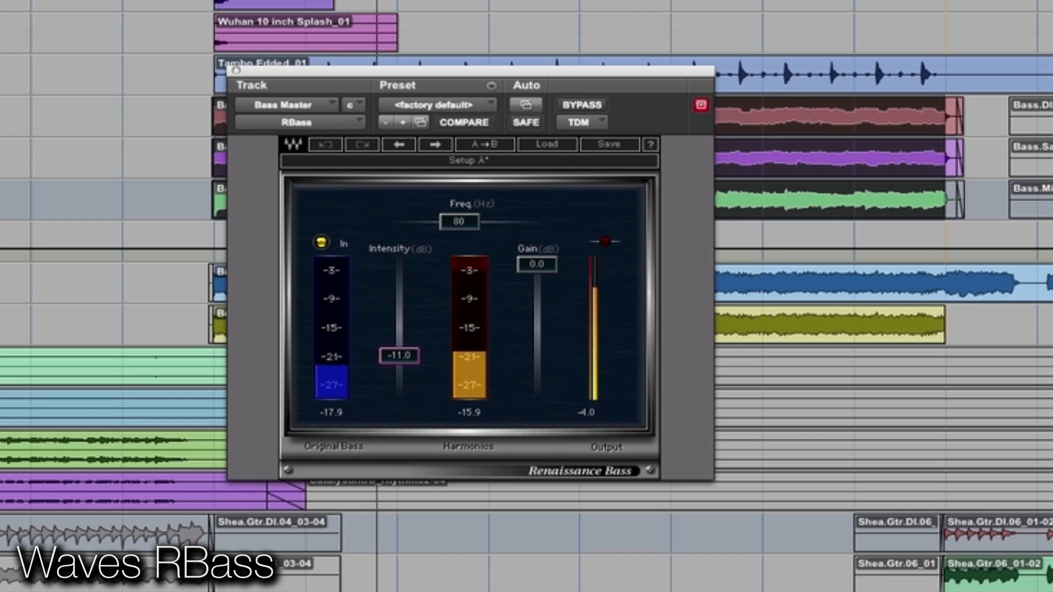
Show the Bass Master's RBass and REQ 2 windows together, compare the sound with REQ 2 bypassed, and close both windows.
left_click(702, 107)
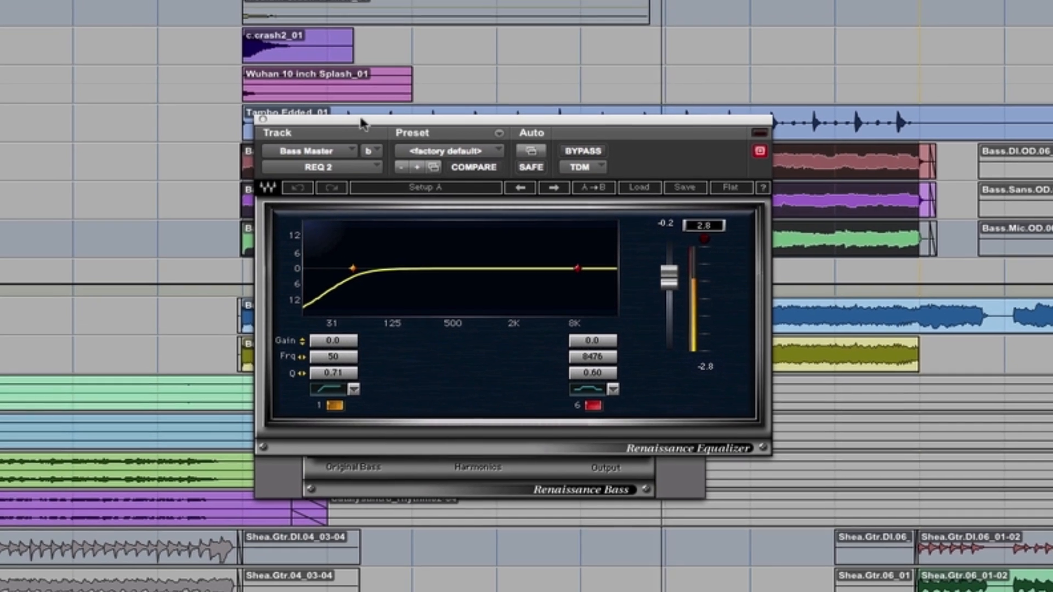
left_click_drag(345, 71, 399, 25)
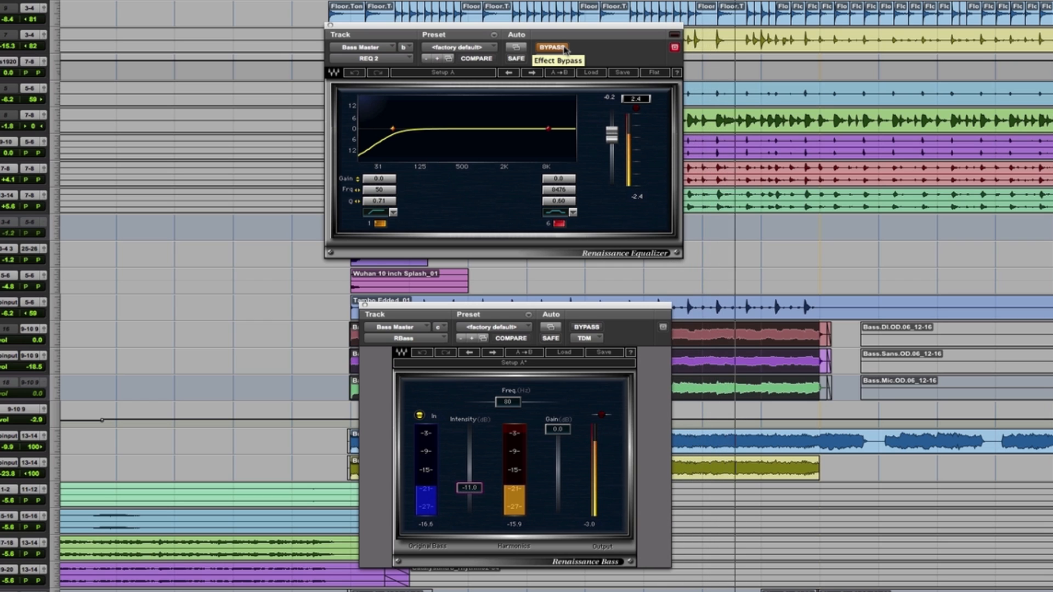
left_click(564, 48)
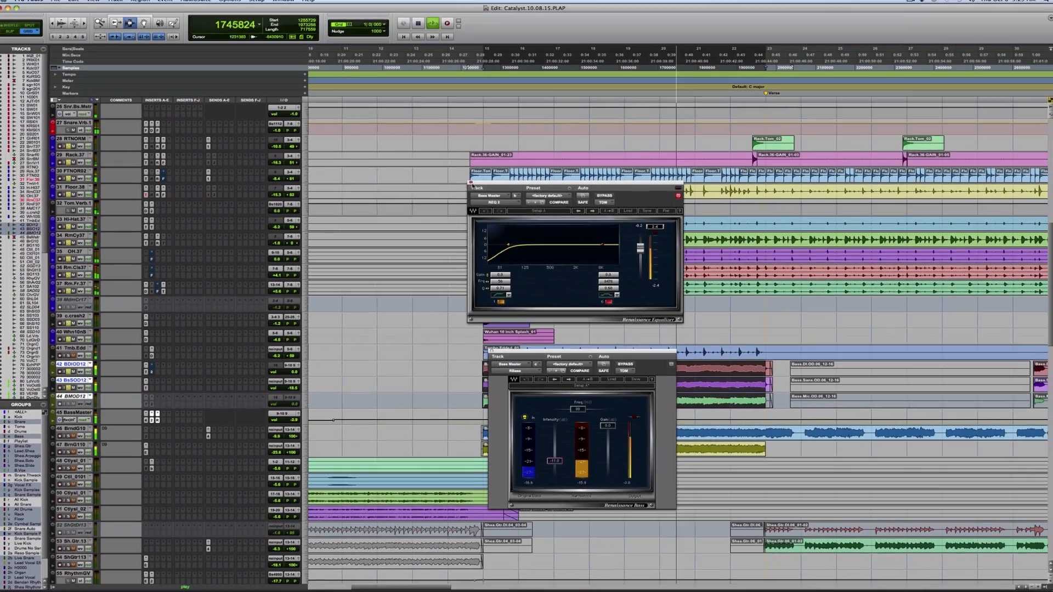
left_click(438, 147)
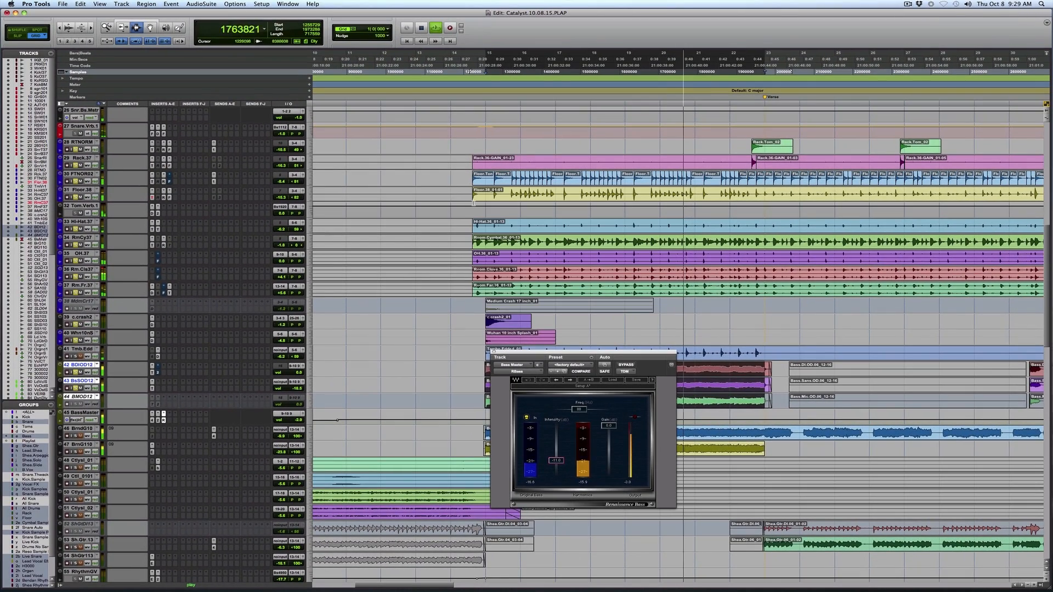
left_click(493, 352)
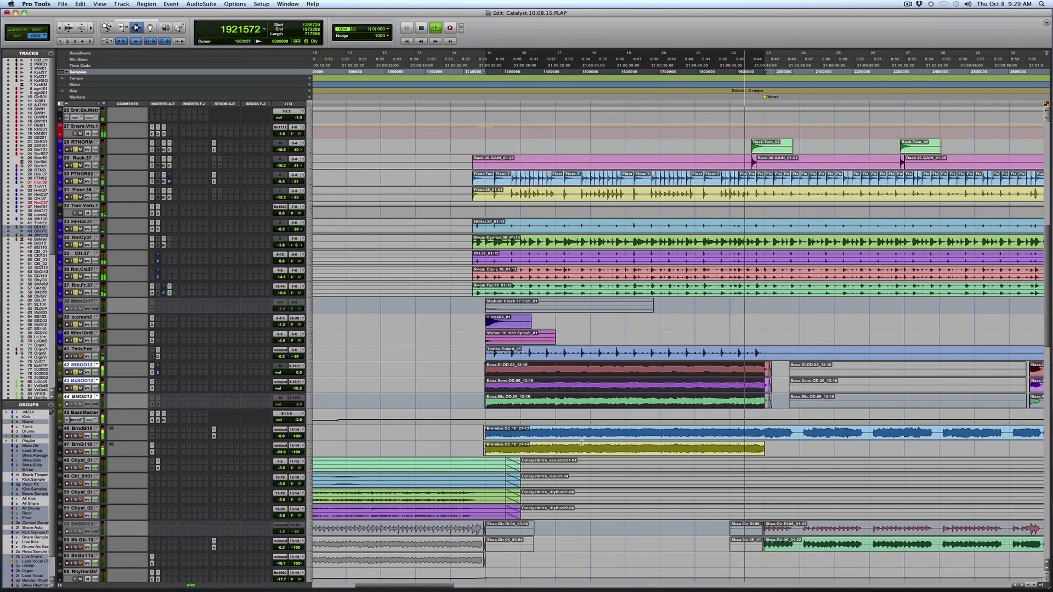
Solo the lead guitar tracks, increase their display height, and zoom in on their clips before the verse.
scroll(534, 442, "down", 10)
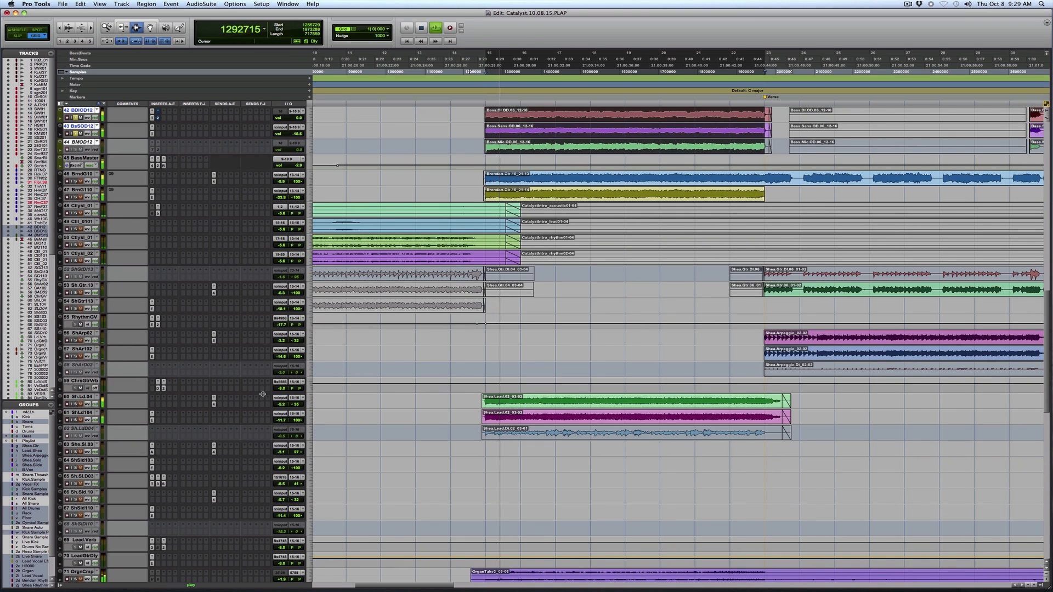
left_click(476, 422)
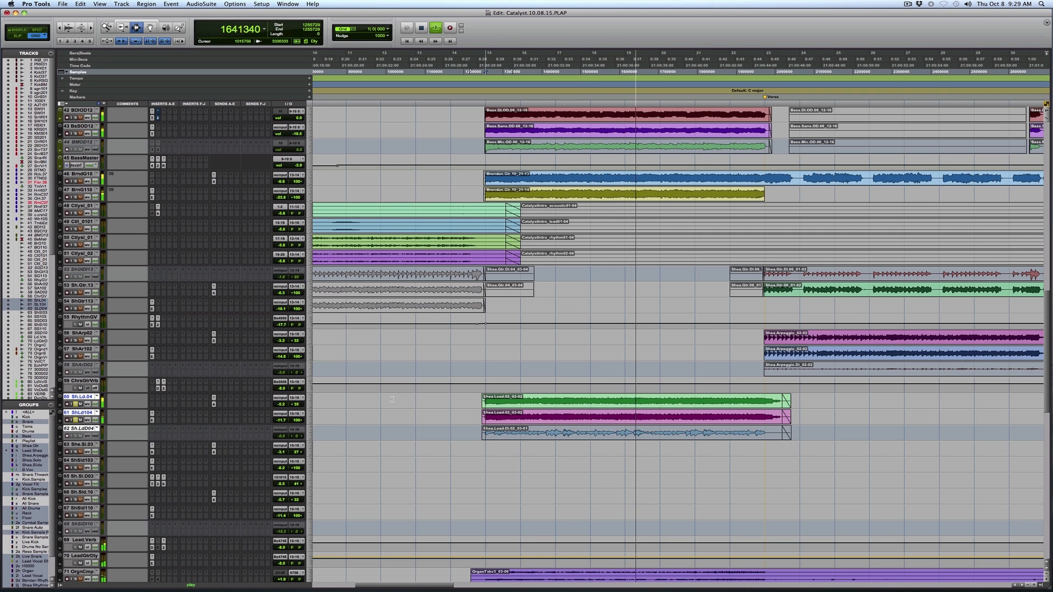
left_click(315, 412)
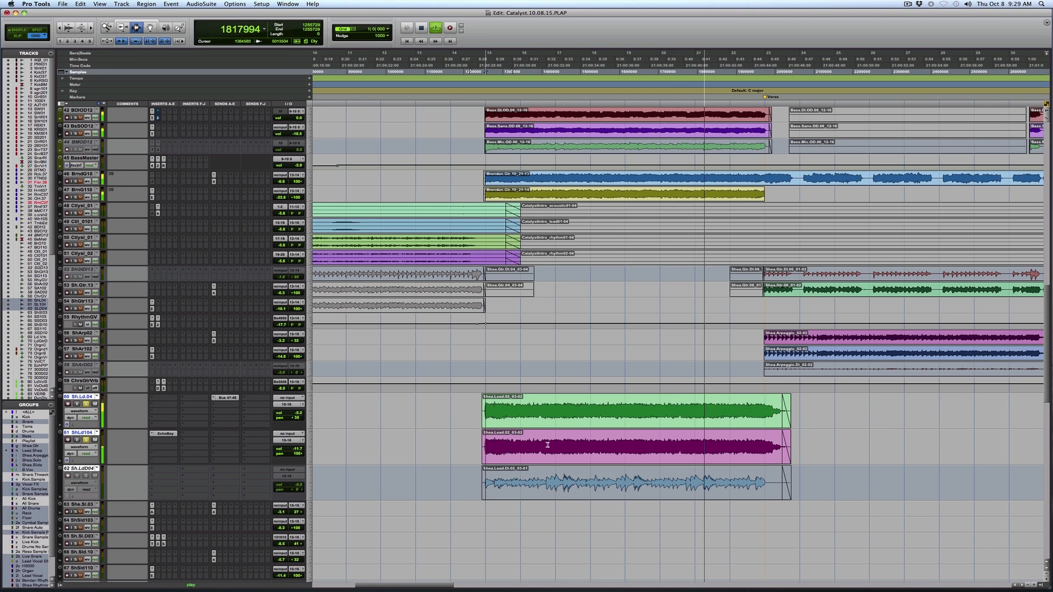
left_click_drag(450, 417, 826, 423)
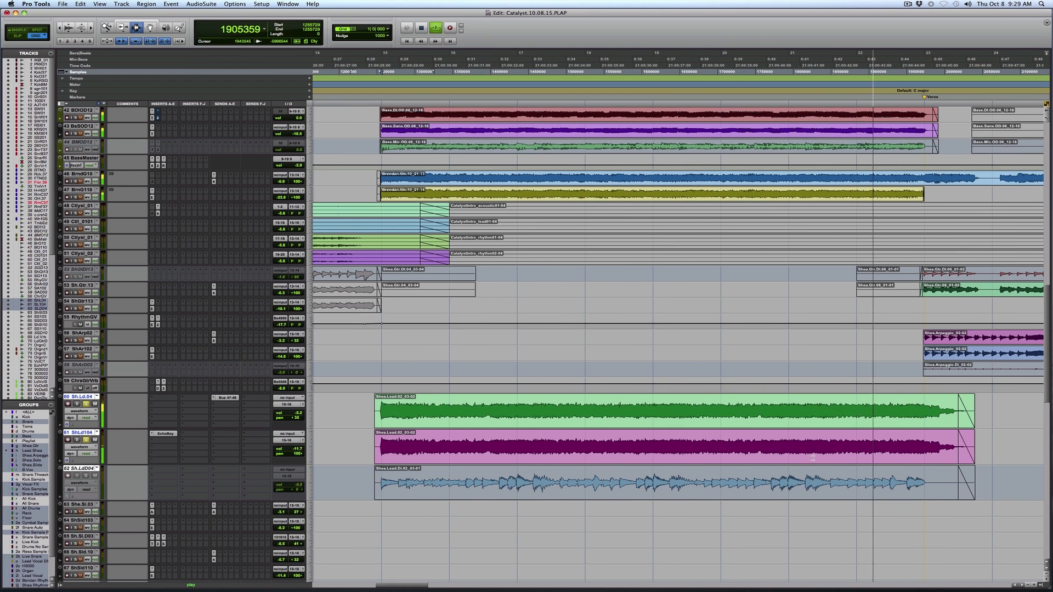
Examine EchoBoy on the lead guitar delay track, close its window, and select both organ clips across the section before the verse.
scroll(233, 418, "down", 4)
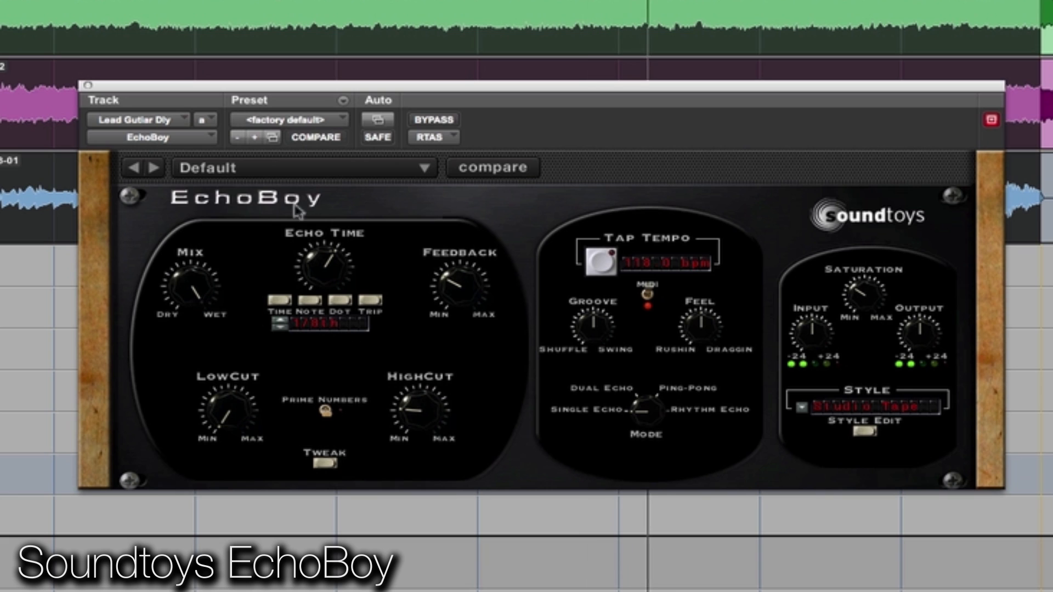
left_click(916, 6)
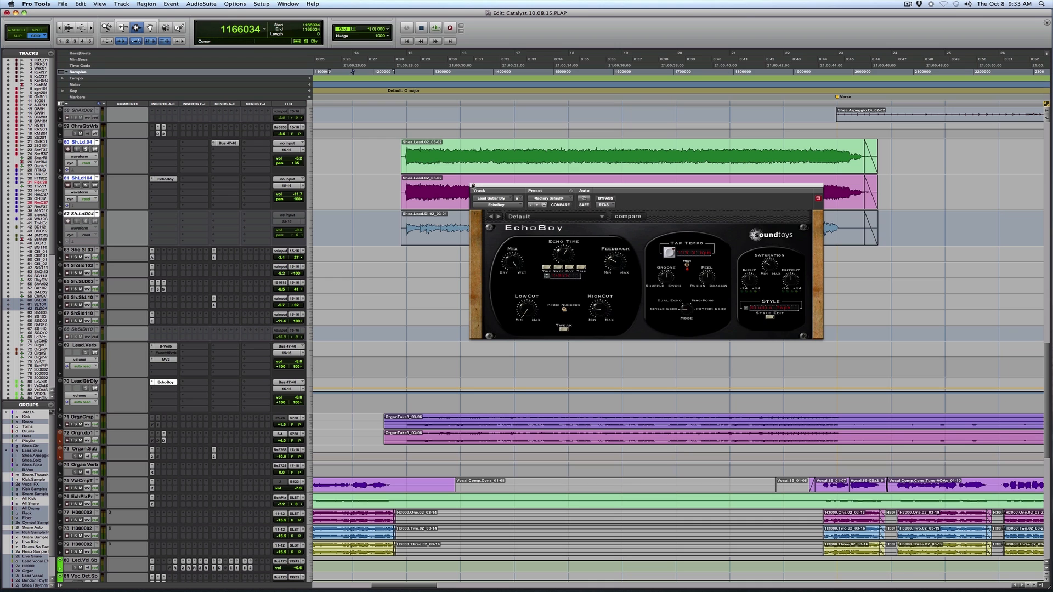
left_click(473, 185)
left_click_drag(397, 439, 828, 419)
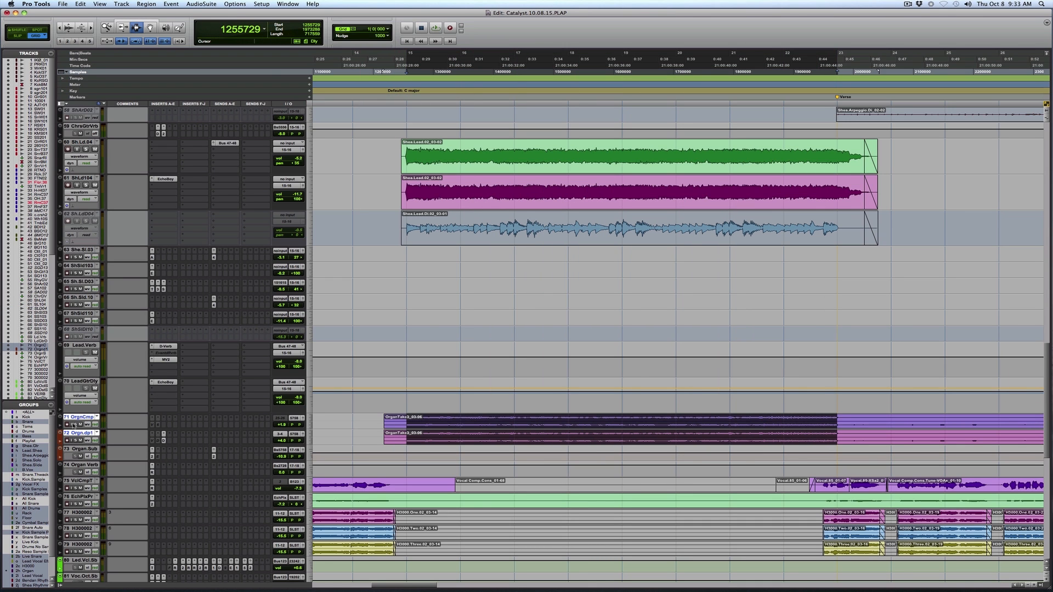
Set the two organ tracks to medium height, examine PS22 Spread on the Organ.Sub track, and close its window.
left_click(316, 449)
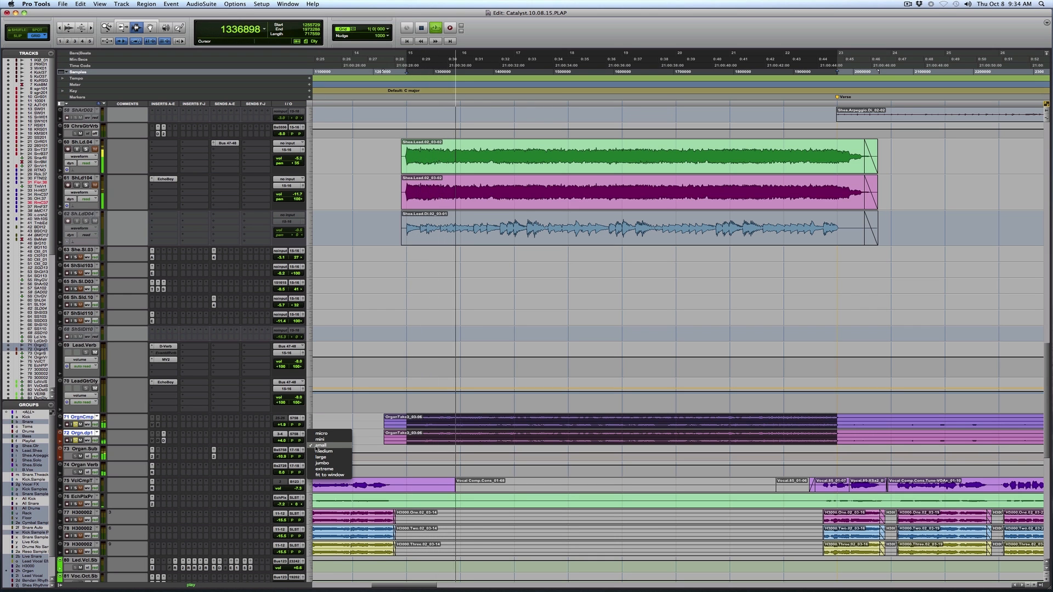
left_click(323, 450)
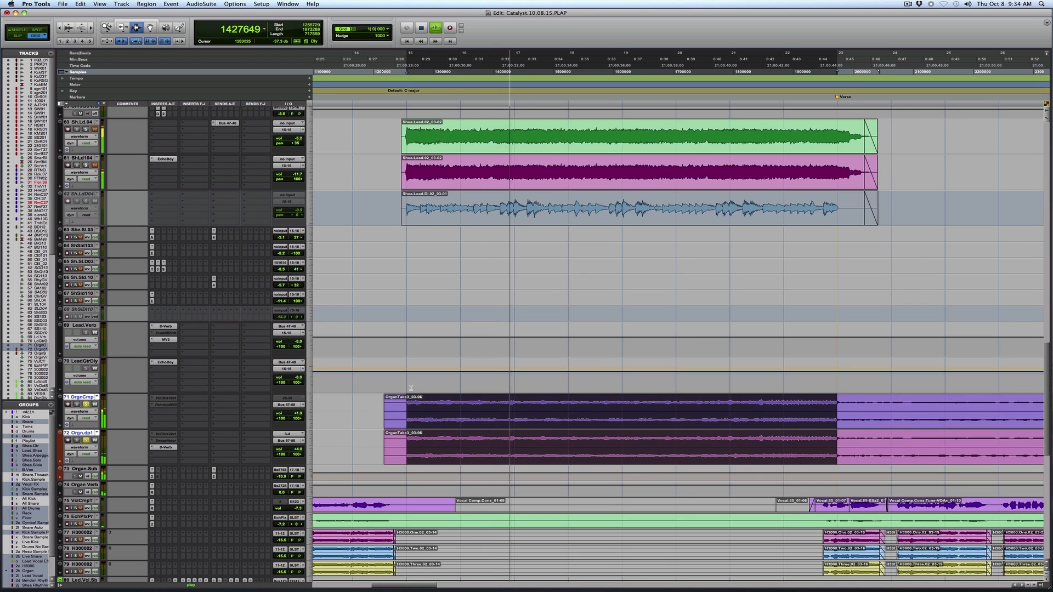
scroll(411, 388, "down", 1)
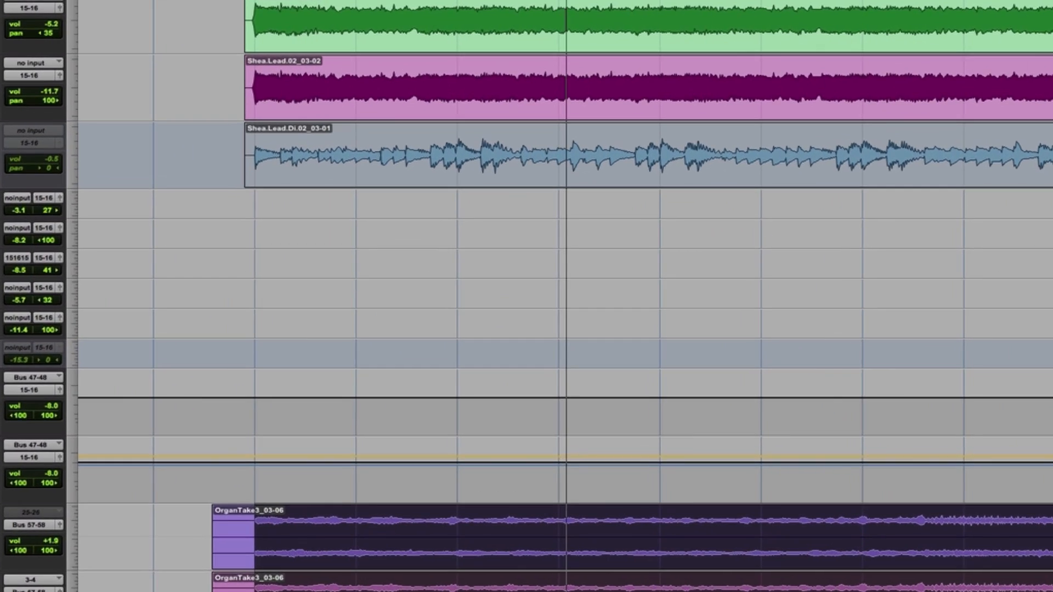
left_click(170, 435)
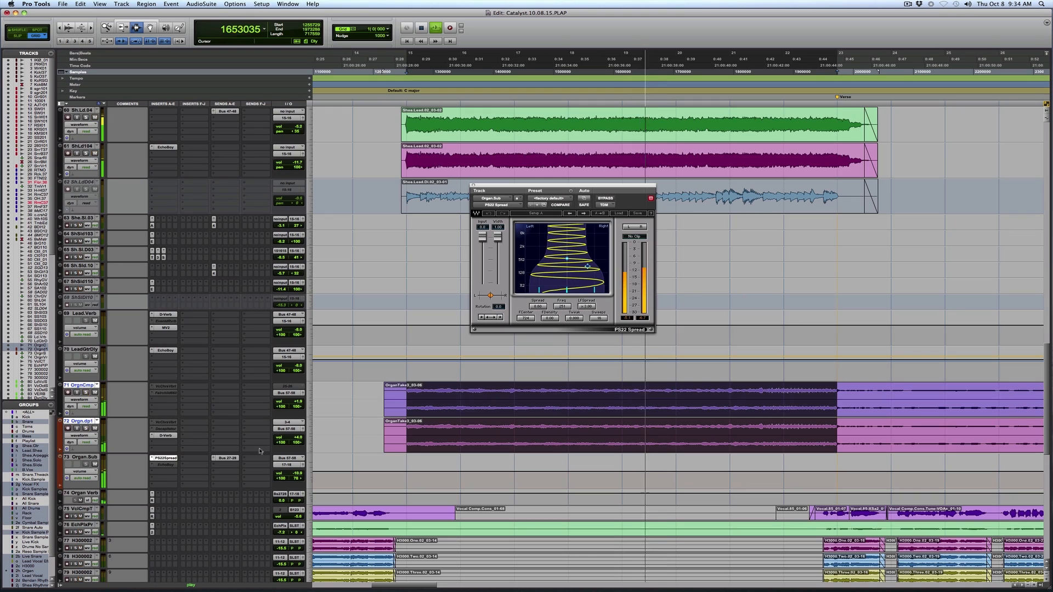
scroll(545, 451, "down", 10)
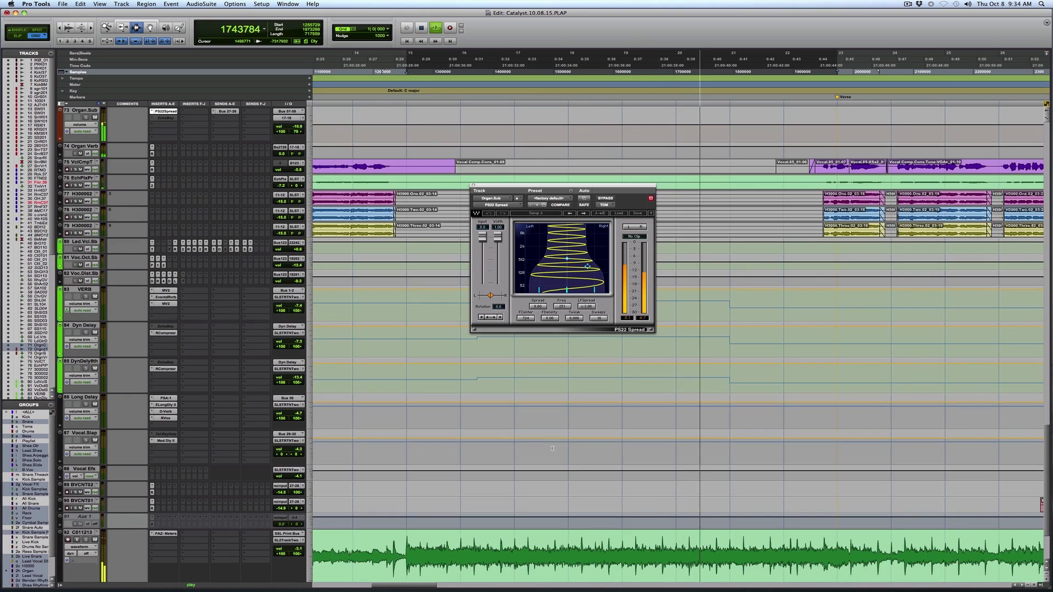
scroll(552, 448, "up", 12)
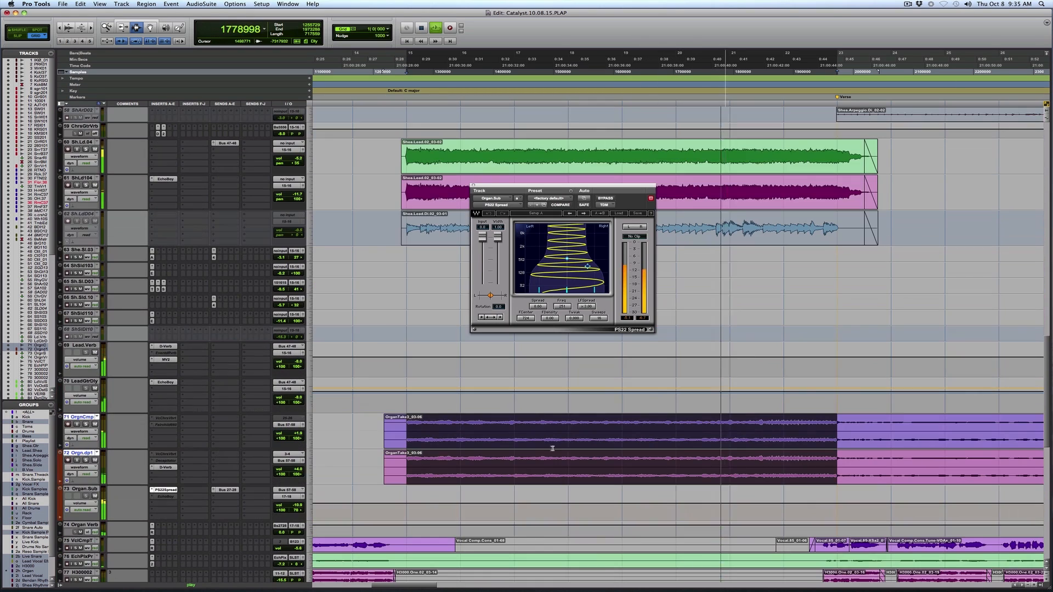
left_click(474, 186)
Examine the EchoBoy insert on the BrnG110 guitar track and close its window.
scroll(474, 186, "up", 14)
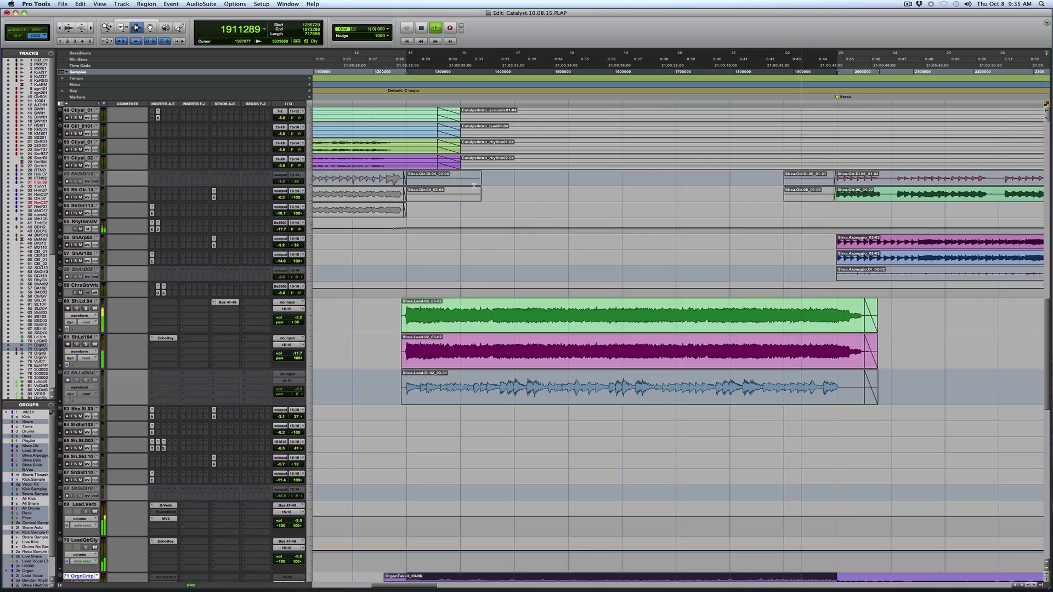
scroll(474, 186, "up", 6)
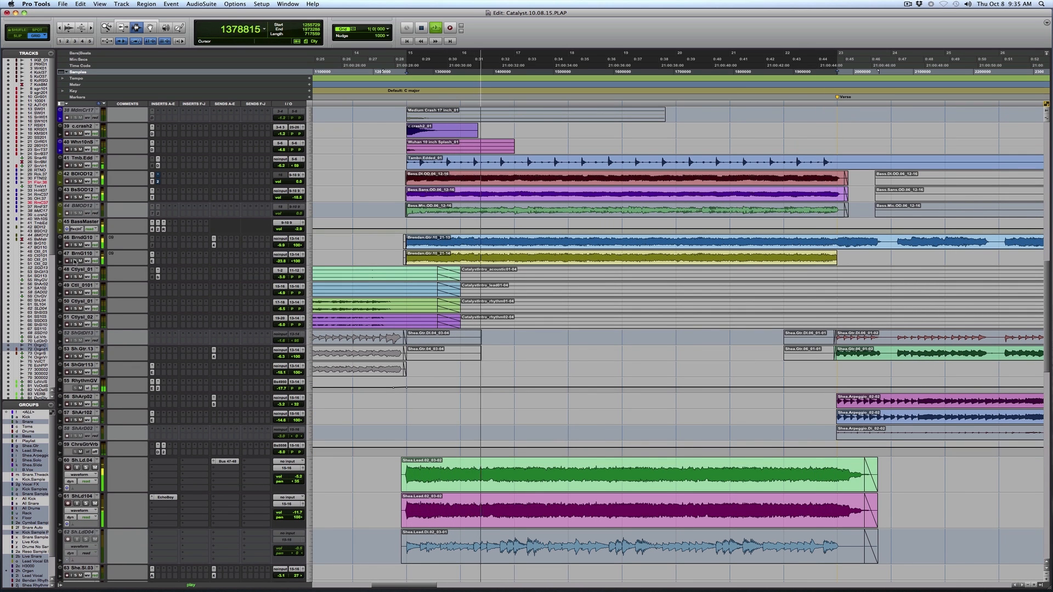
left_click(152, 256)
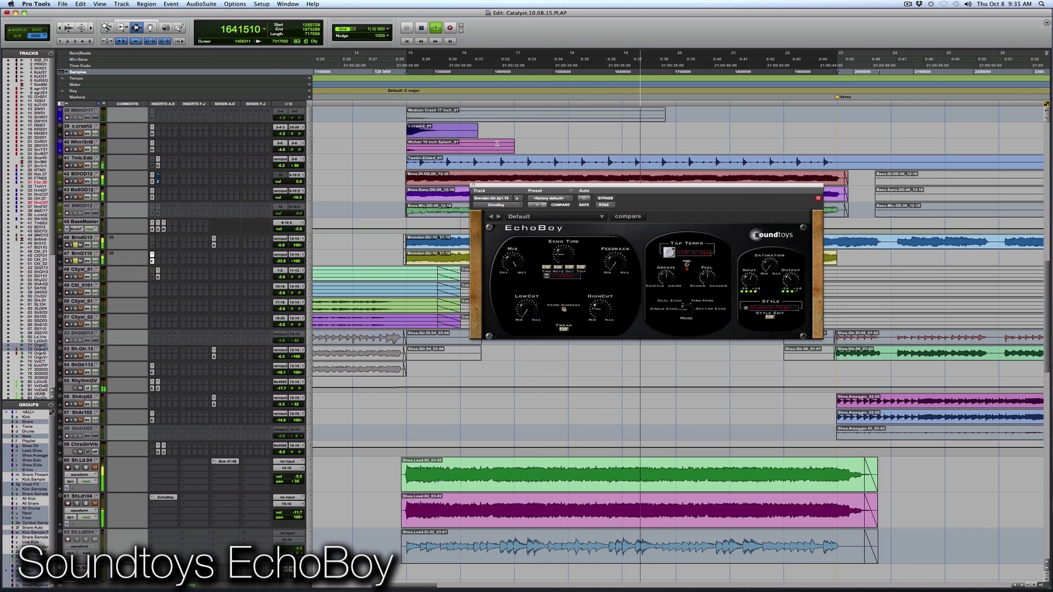
left_click(473, 185)
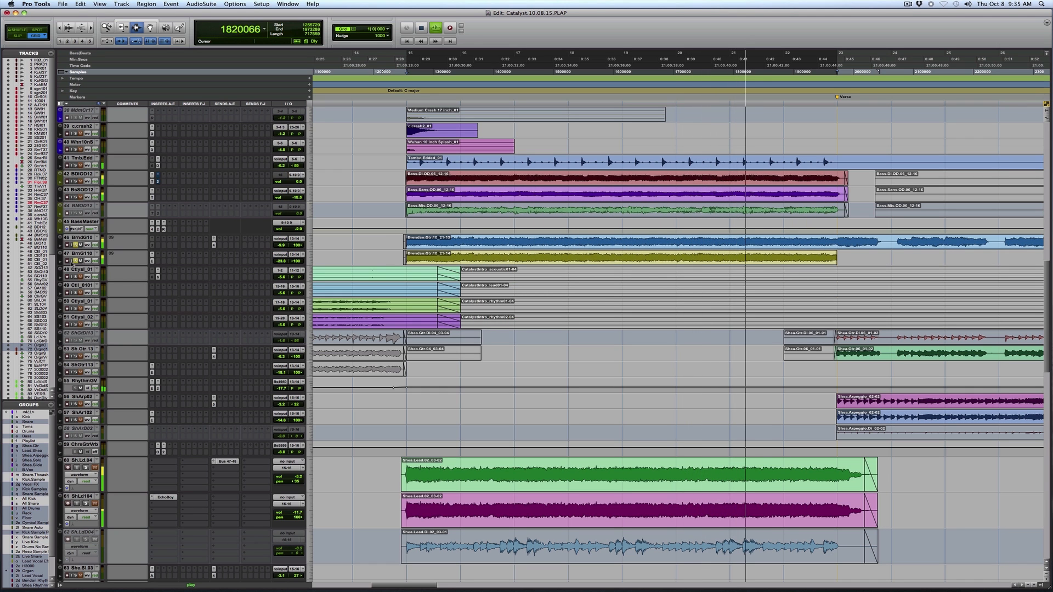
Place the playback start on the BrndG10 and BrnG110 guitar tracks ahead of the full-band section and play into it.
key("r")
key("space")
left_click(487, 246)
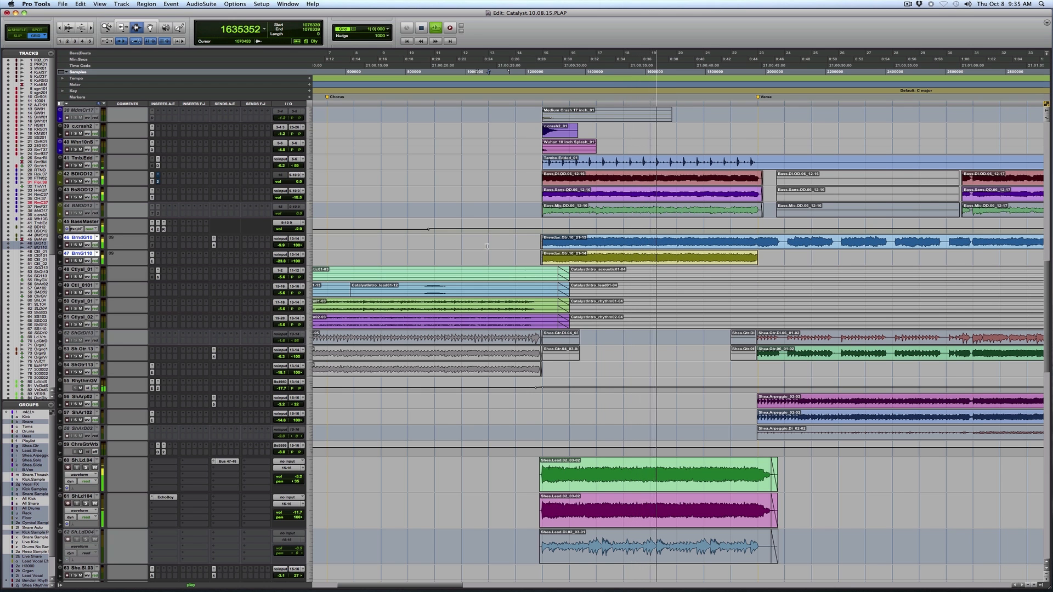
Select the Shea rhythm guitar clips across the first half of the first verse.
key("r")
key("r")
key("F5")
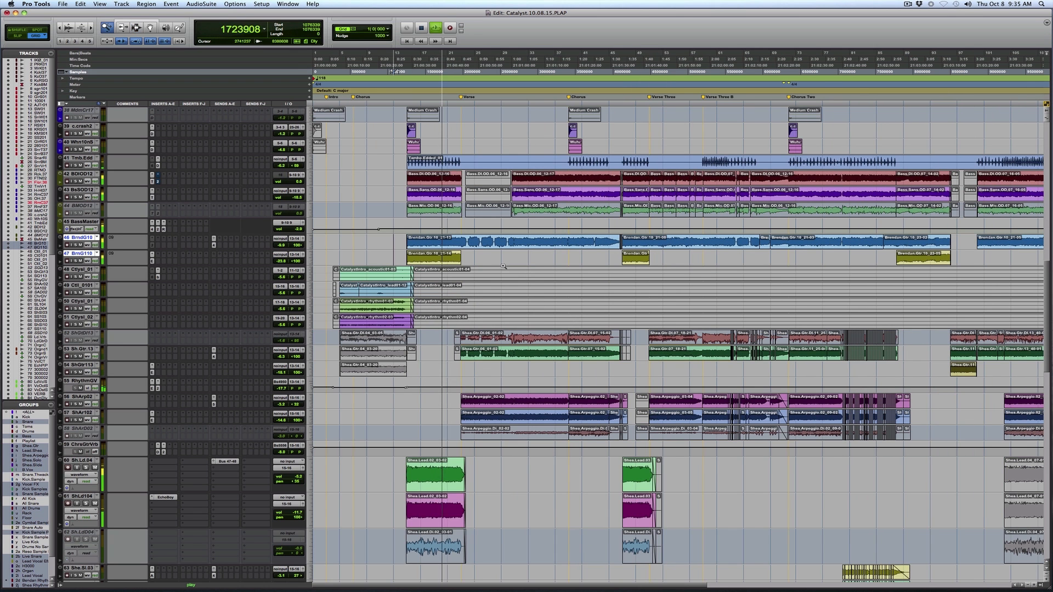
left_click_drag(409, 364, 688, 378)
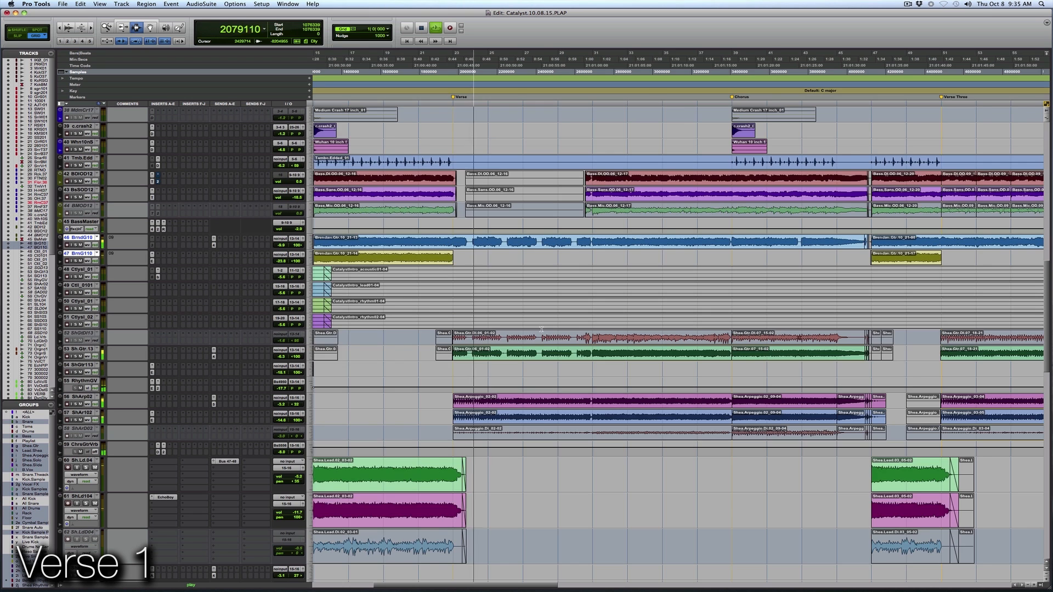
key("r")
key("t")
key("t")
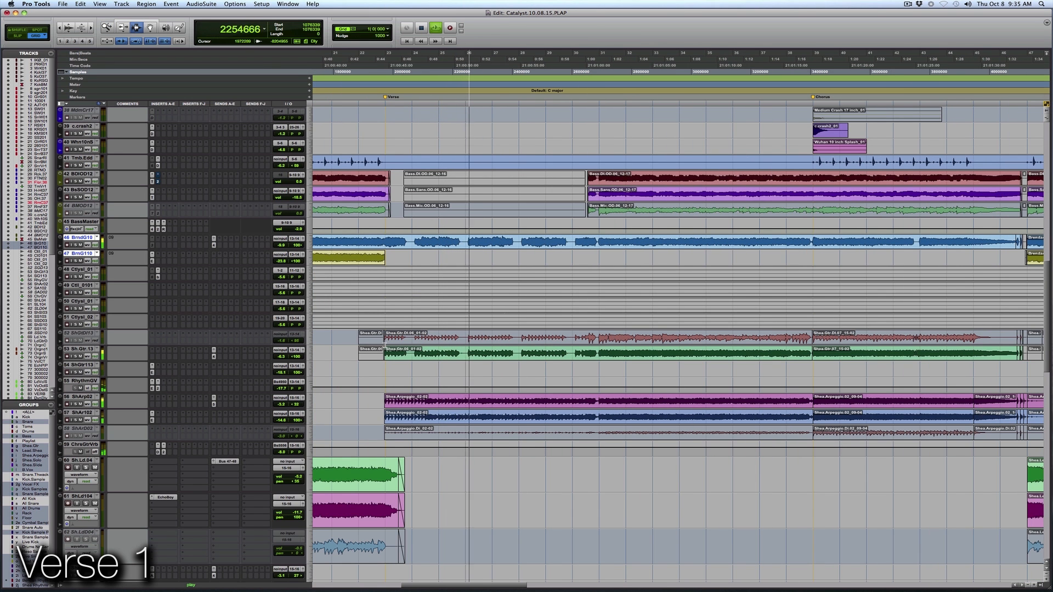
left_click_drag(386, 337, 597, 344)
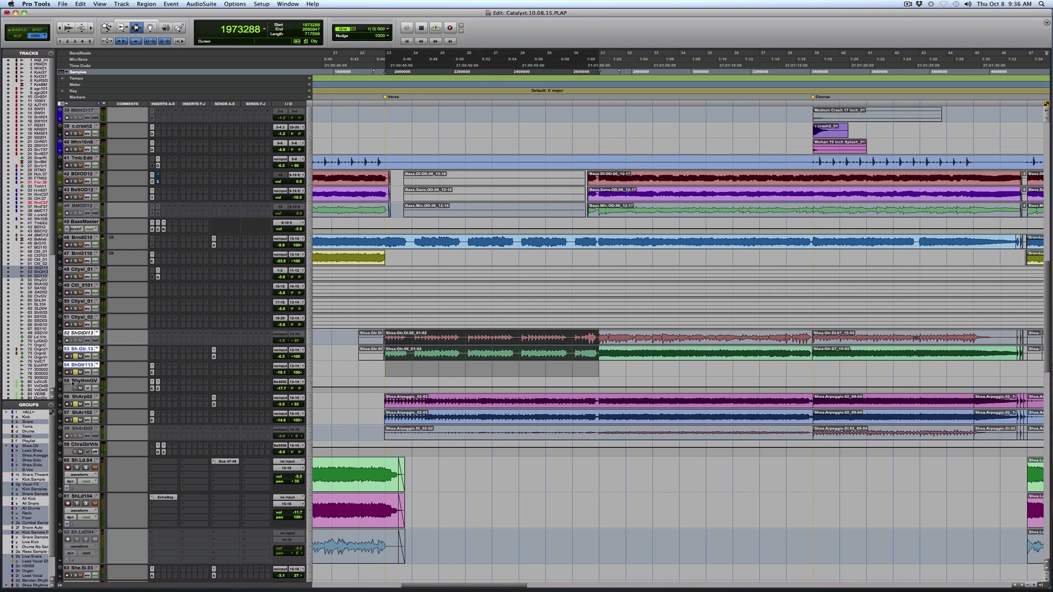
Examine EchoBoy on the ShGtr113 rhythm guitar track and on the ShAr102 arpeggio guitar track, closing each window.
left_click(152, 366)
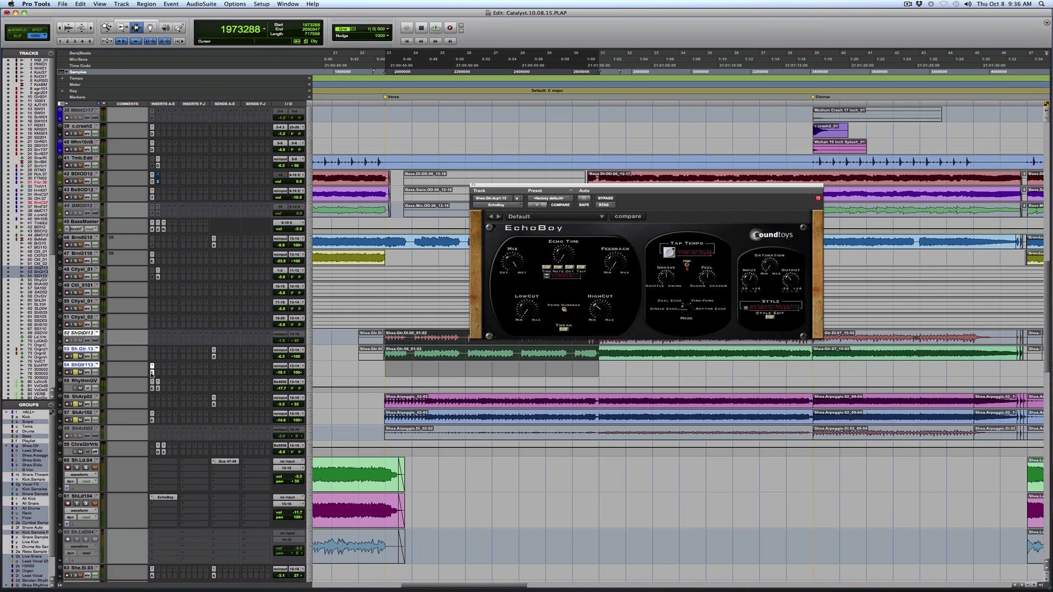
left_click(152, 366)
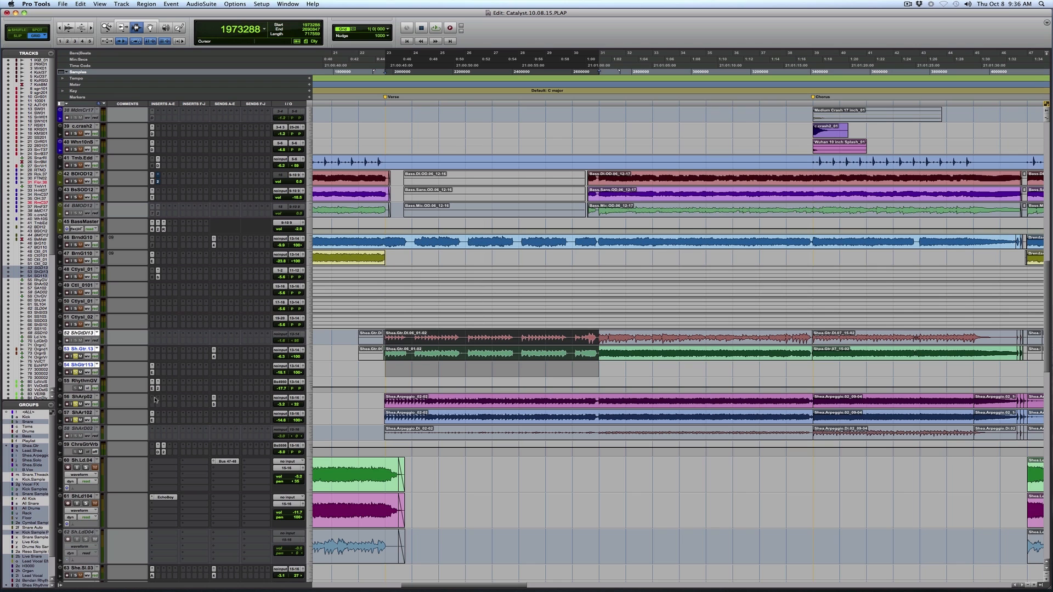
left_click(421, 401)
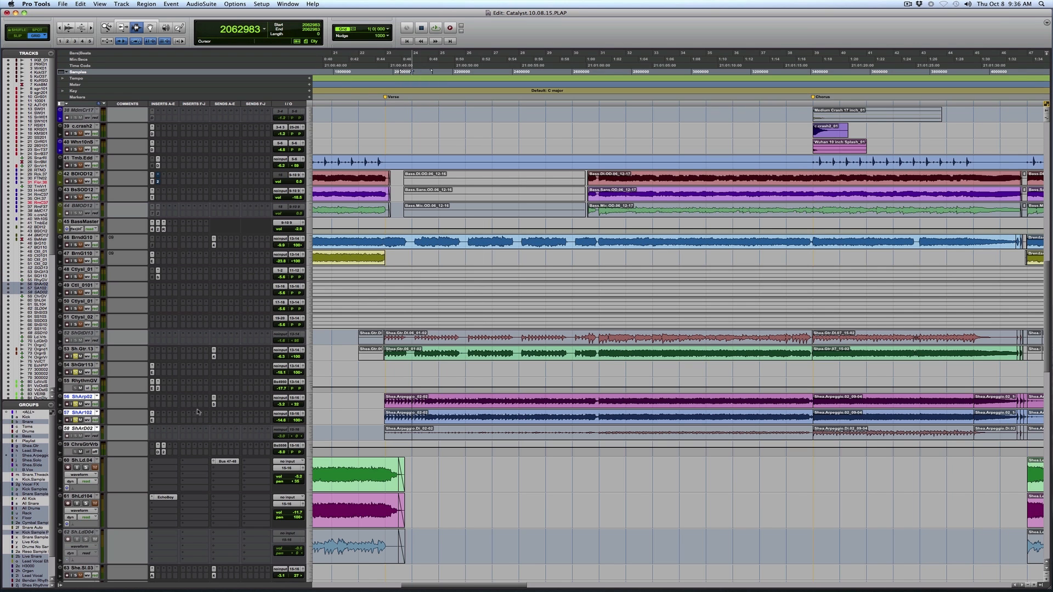
left_click(152, 420)
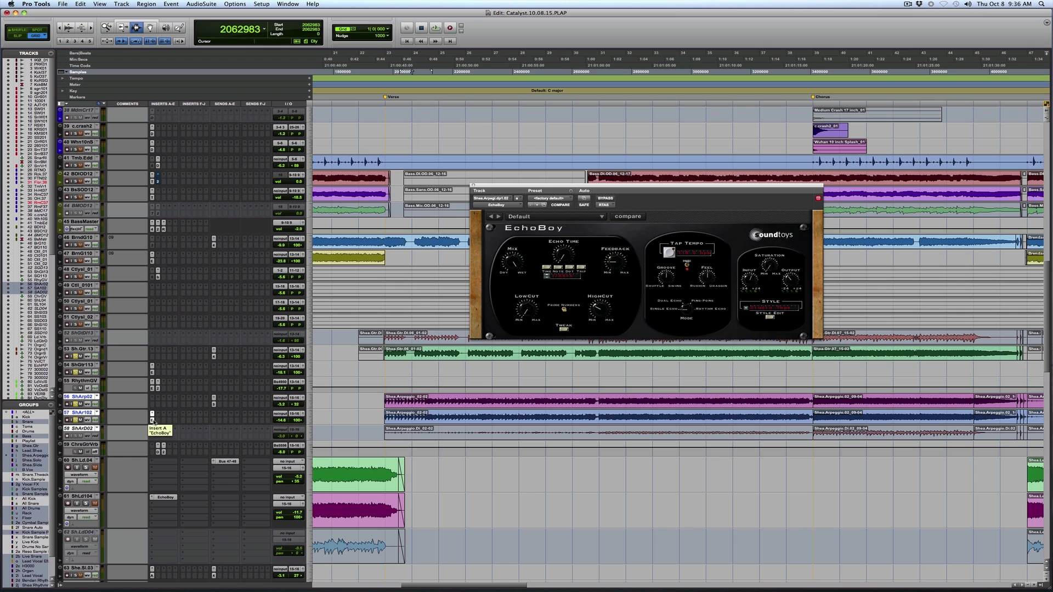
left_click(152, 420)
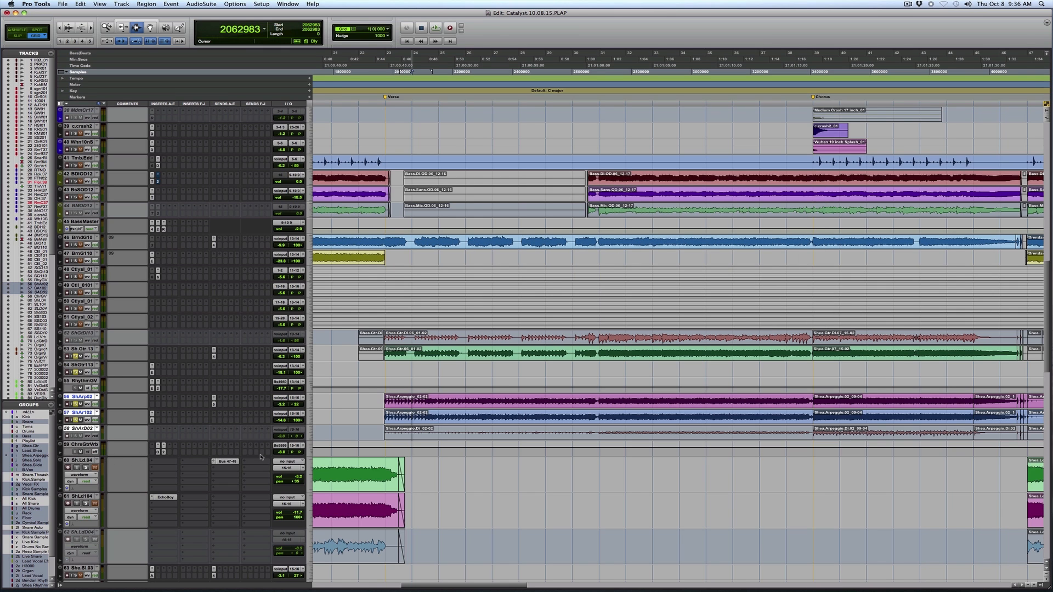
Examine D-Verb and MV2 on the chorus guitar verb track and close the plug-in window.
left_click(159, 452)
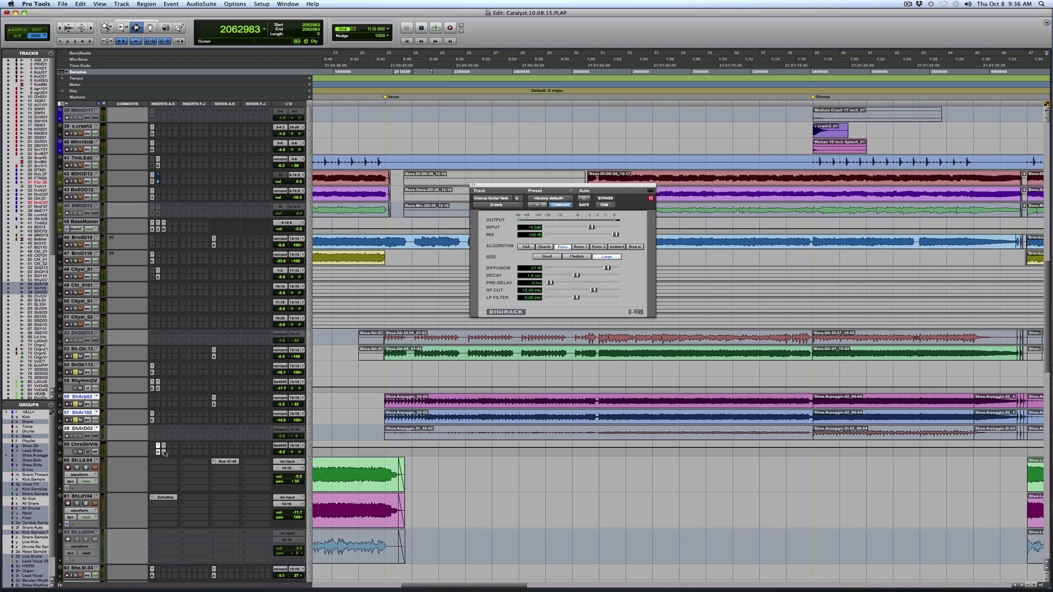
left_click(163, 452)
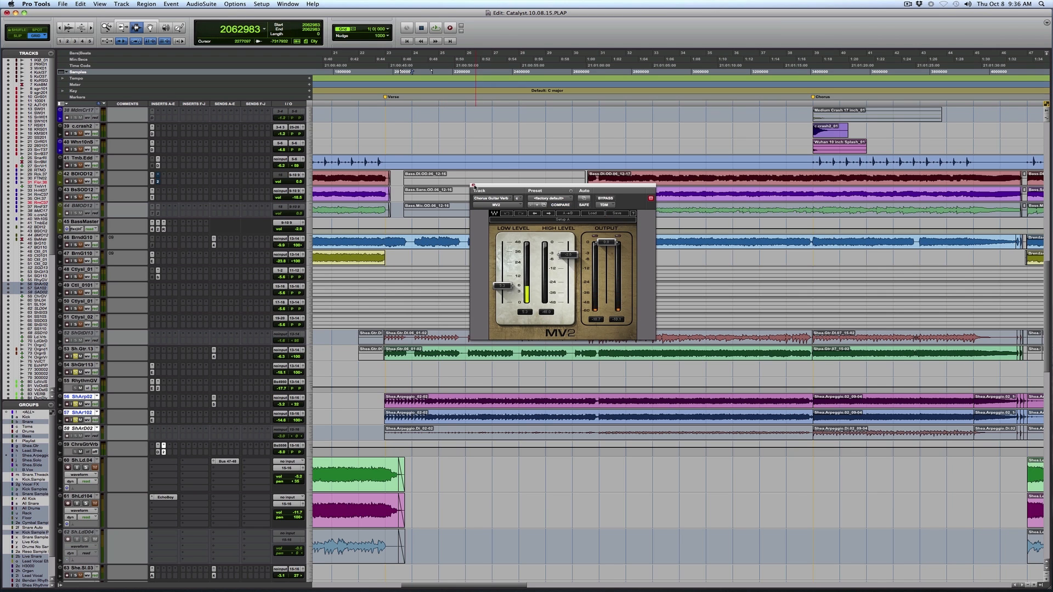
left_click(474, 185)
Select and play the rhythm guitar clips across the verse's second half, and play the verse again from its start.
left_click(383, 371)
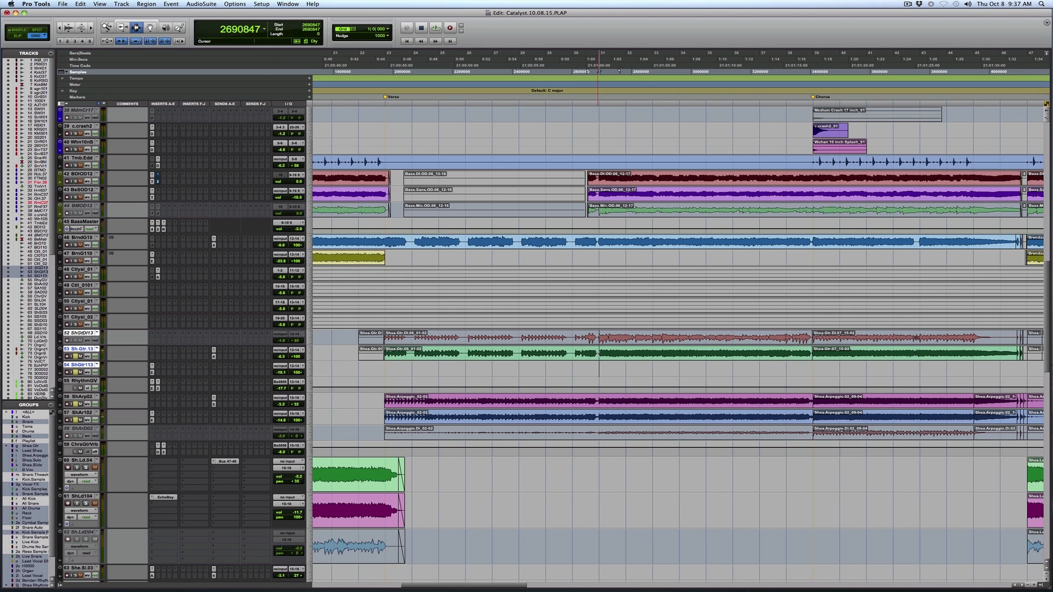
left_click(810, 356, "shift")
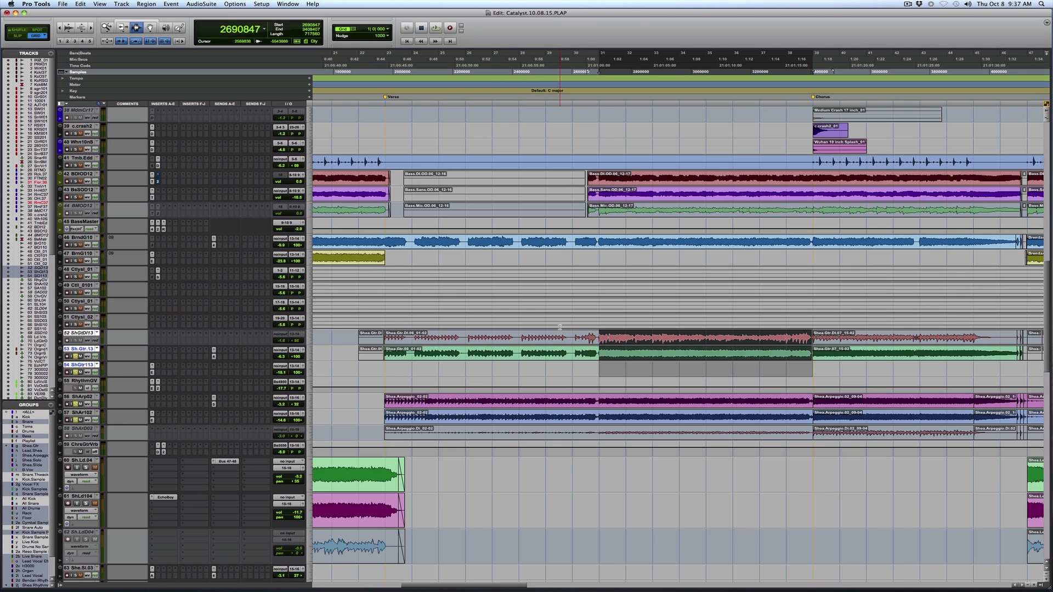
key("space")
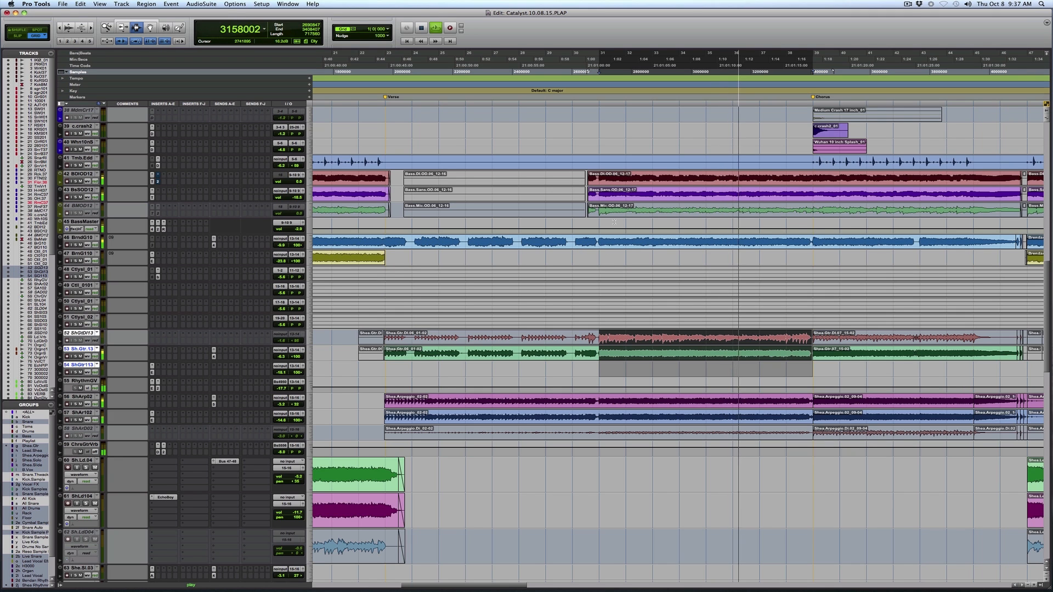
left_click(522, 179)
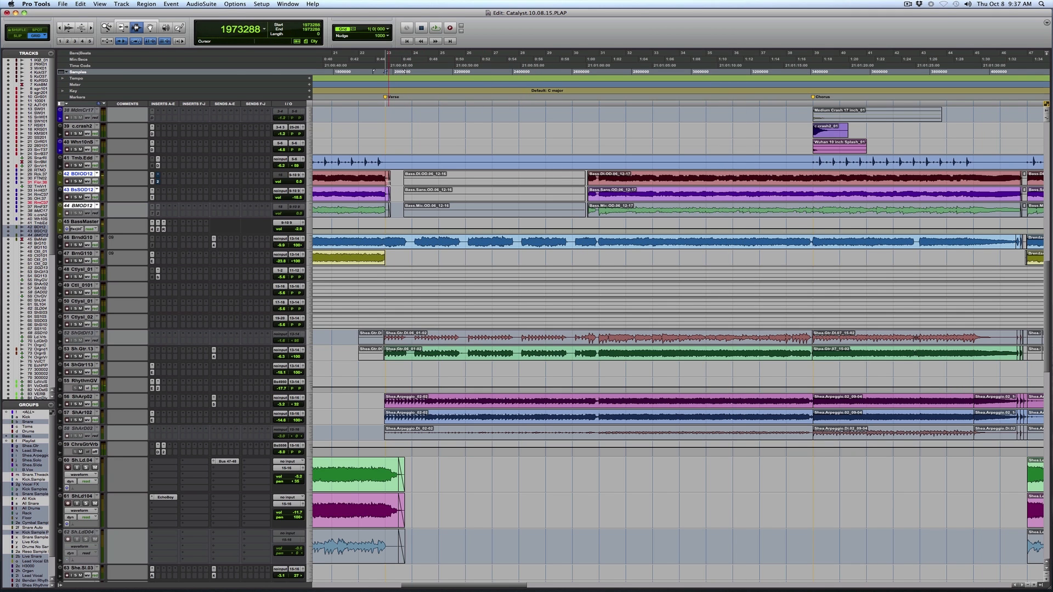
key("space")
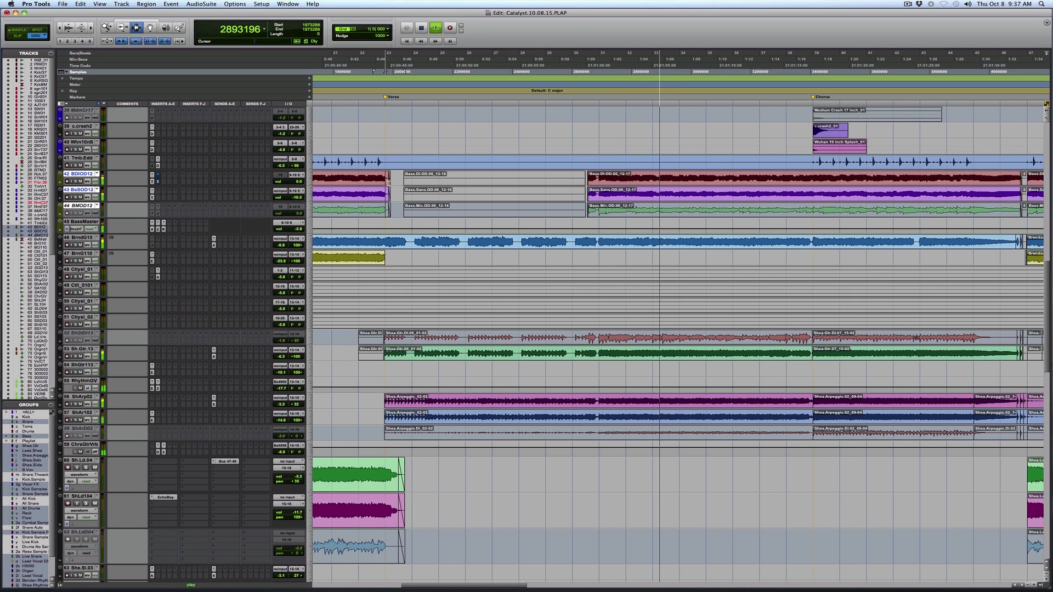
Select the clips on the three bass tracks across the chorus, from its marker to the end of bar 46.
key("r")
key("r")
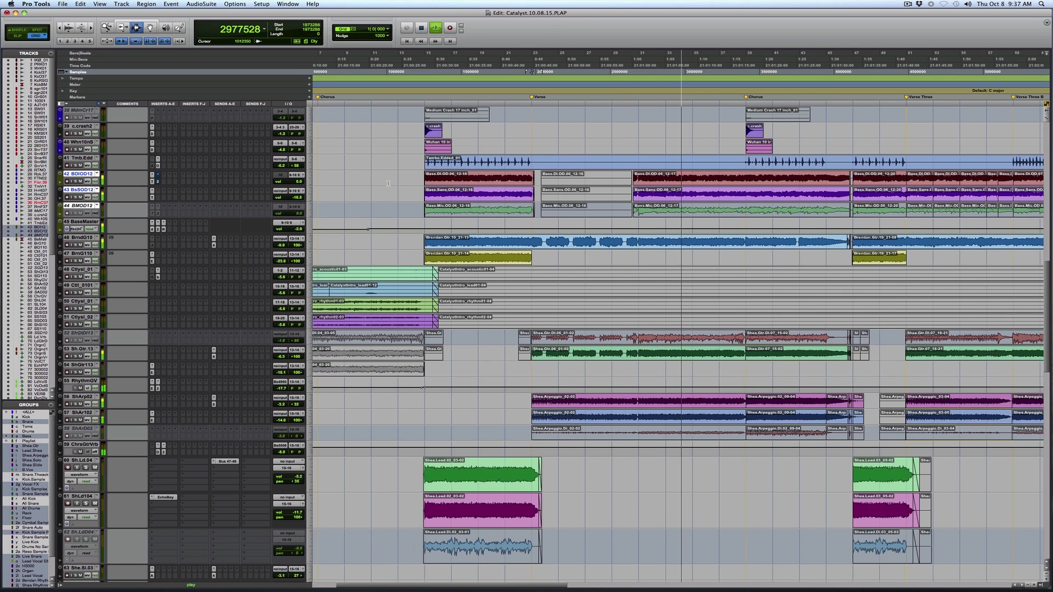
key("F5")
left_click_drag(521, 224, 737, 227)
scroll(693, 230, "up", 2)
scroll(692, 230, "up", 6)
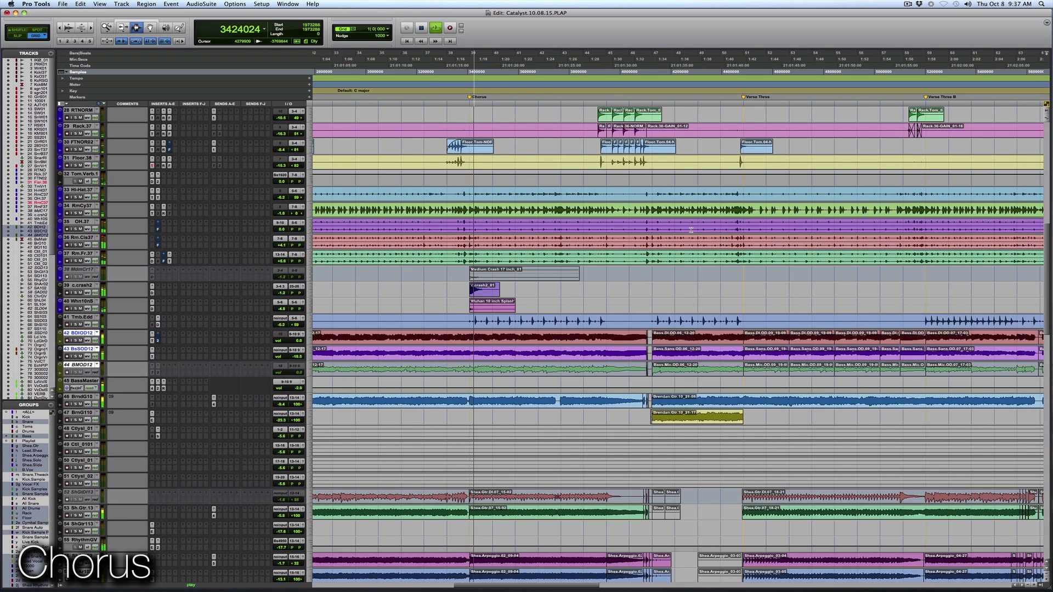
key("r")
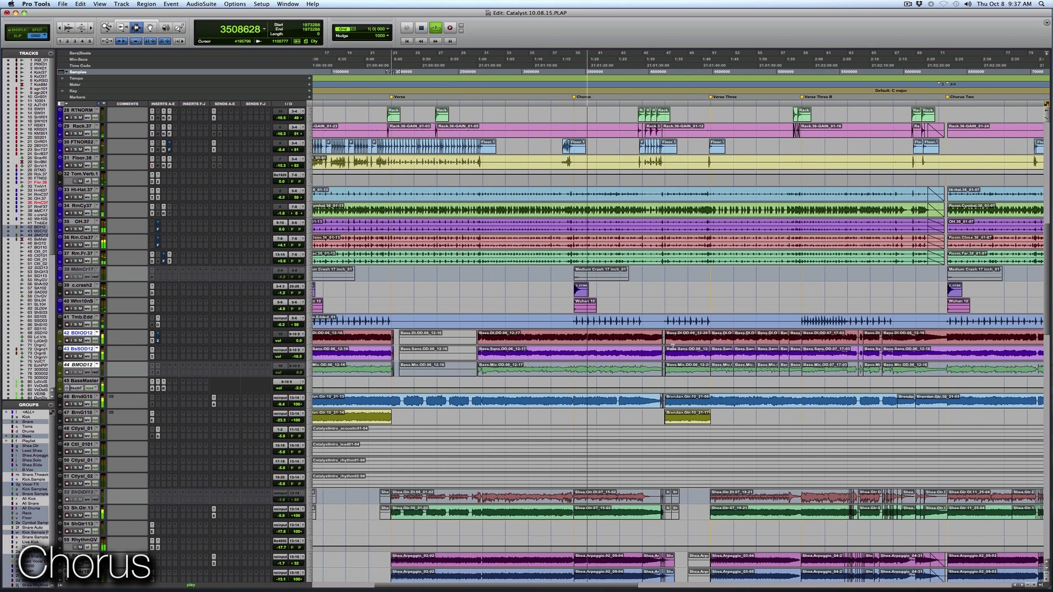
left_click_drag(660, 326, 725, 328)
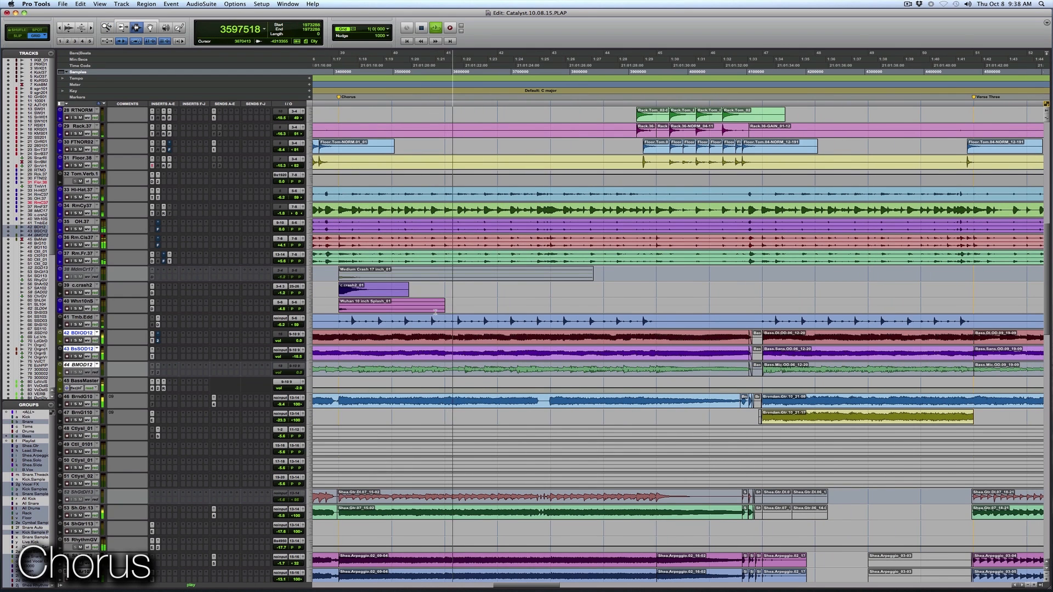
left_click_drag(339, 335, 762, 351)
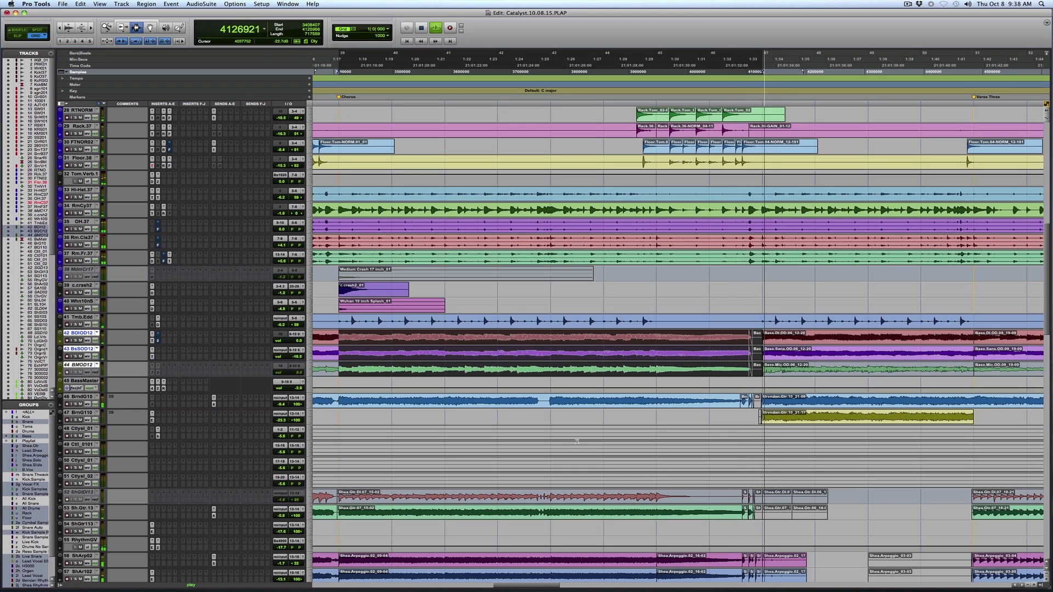
Play back the mix across the selected chorus section.
scroll(445, 385, "down", 3)
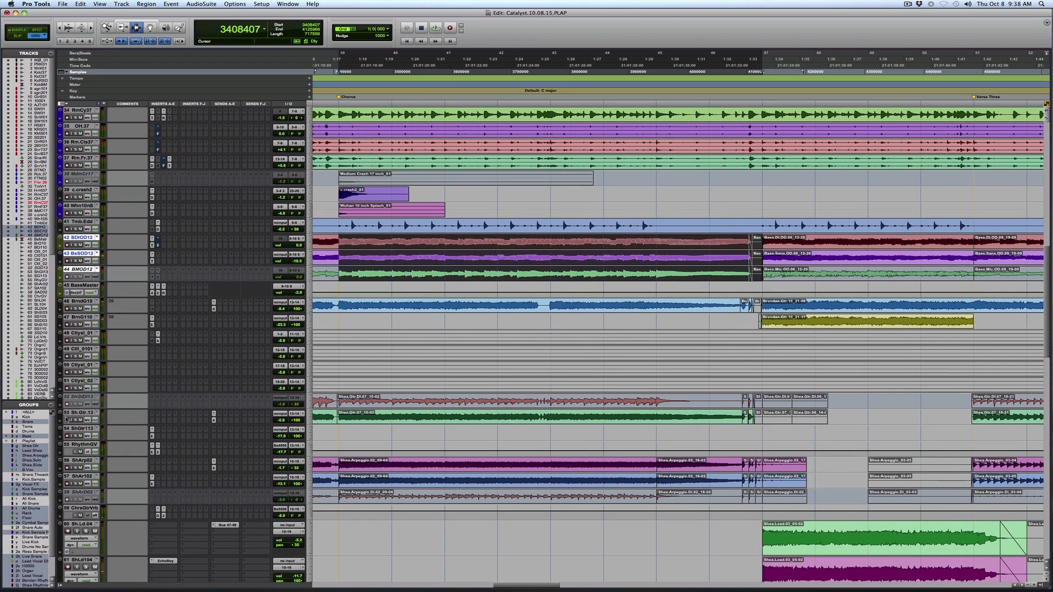
key("r")
key("r")
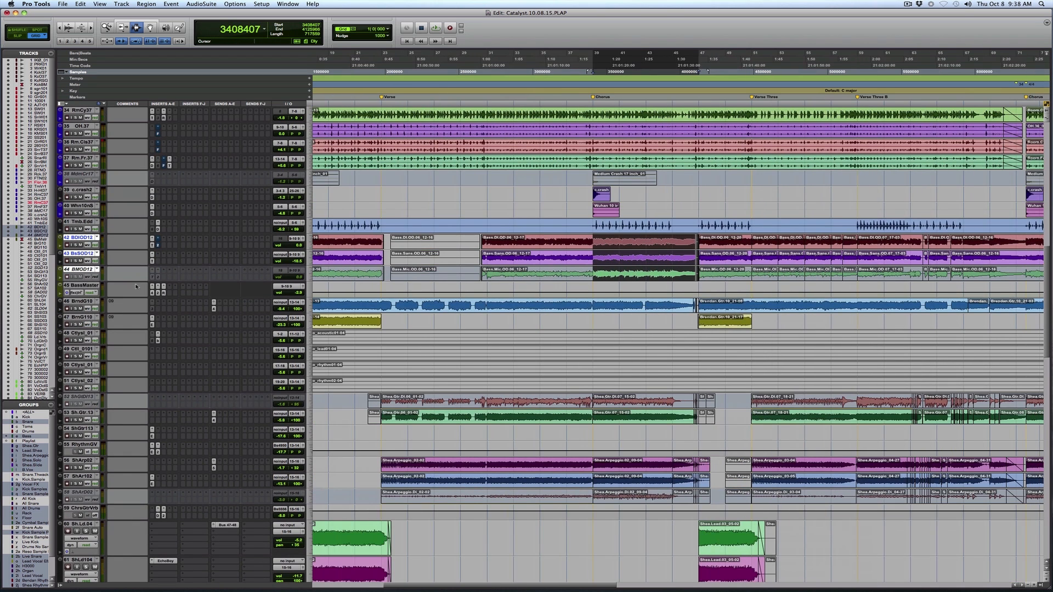
key("space")
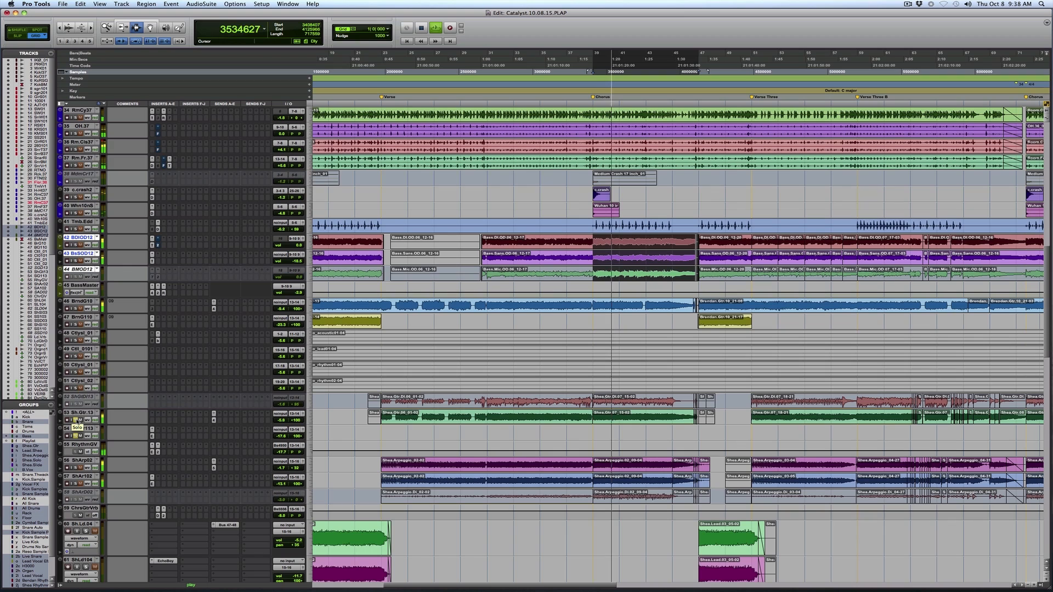
Solo the guitar arpeggio tracks and select their clips from the Chorus marker up to bar 45.
left_click(76, 469)
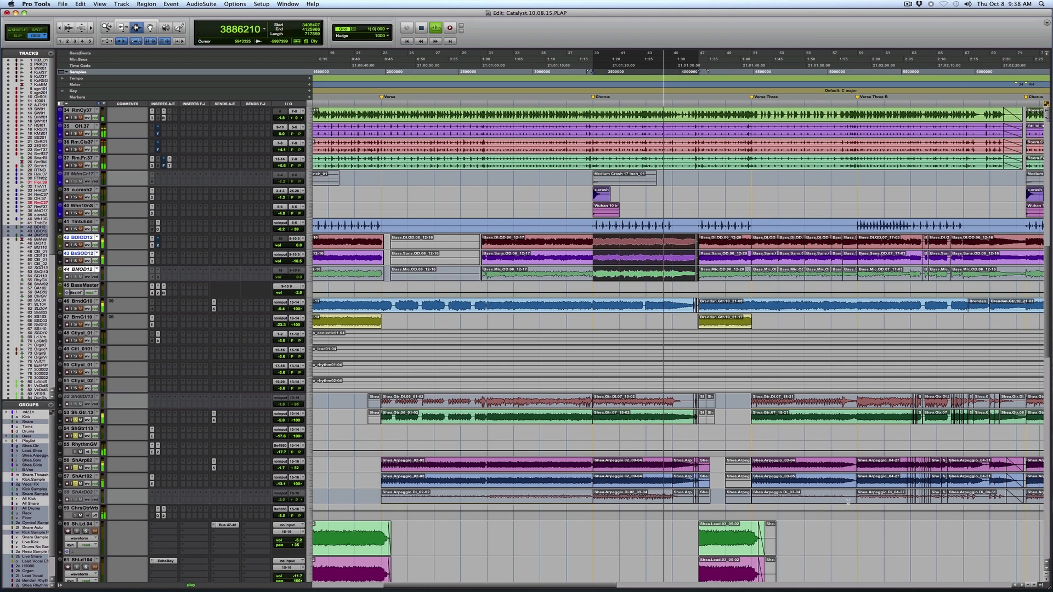
key("F5")
left_click_drag(562, 451, 755, 452)
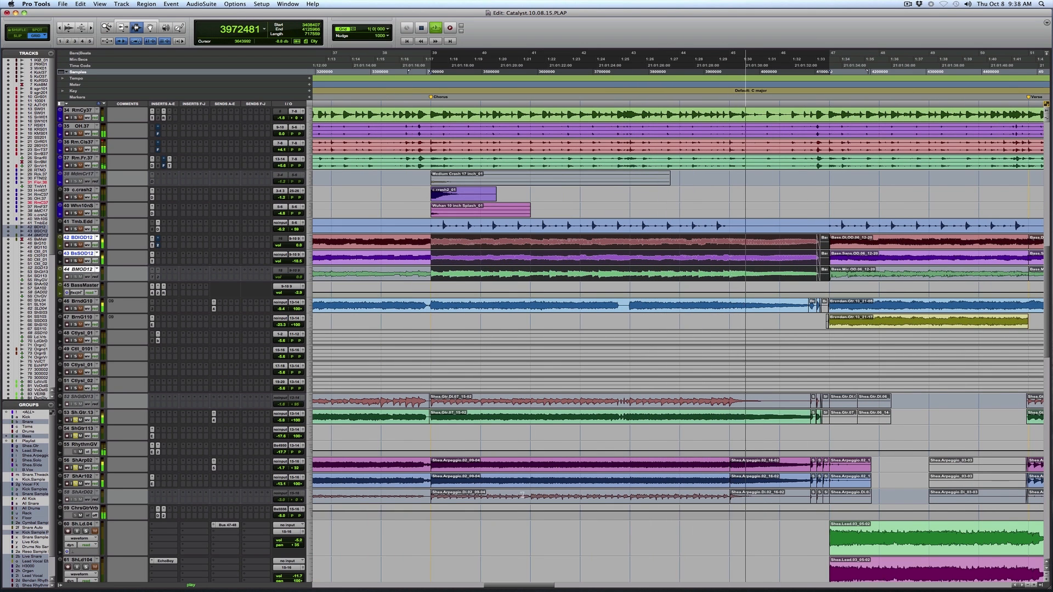
left_click_drag(432, 473, 726, 465)
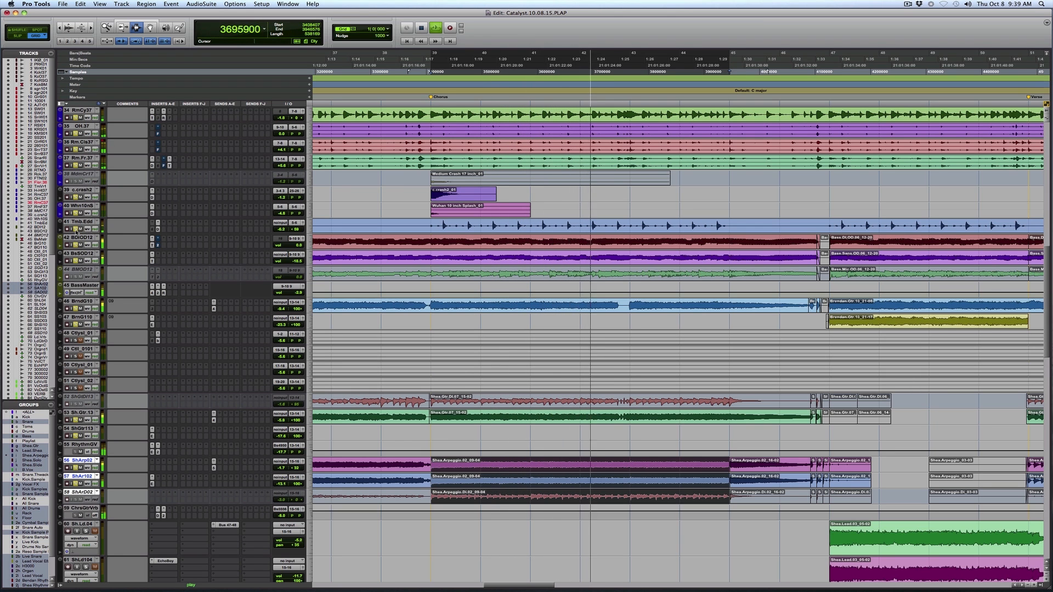
Add the organ tracks, the two backing vocal tracks and the lead vocal comp to the solo during chorus playback.
scroll(145, 333, "down", 15)
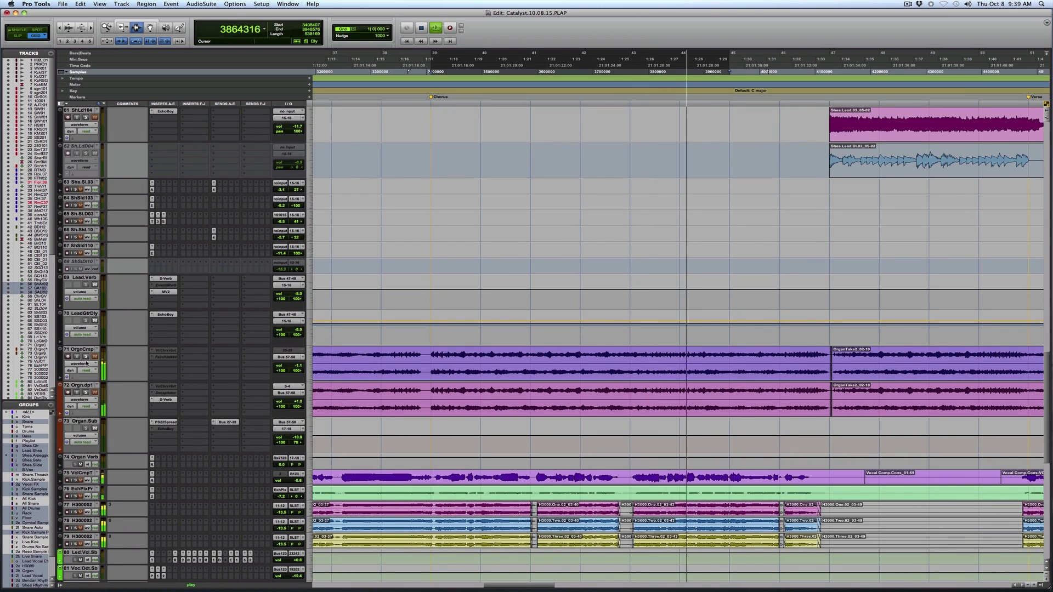
left_click(85, 357)
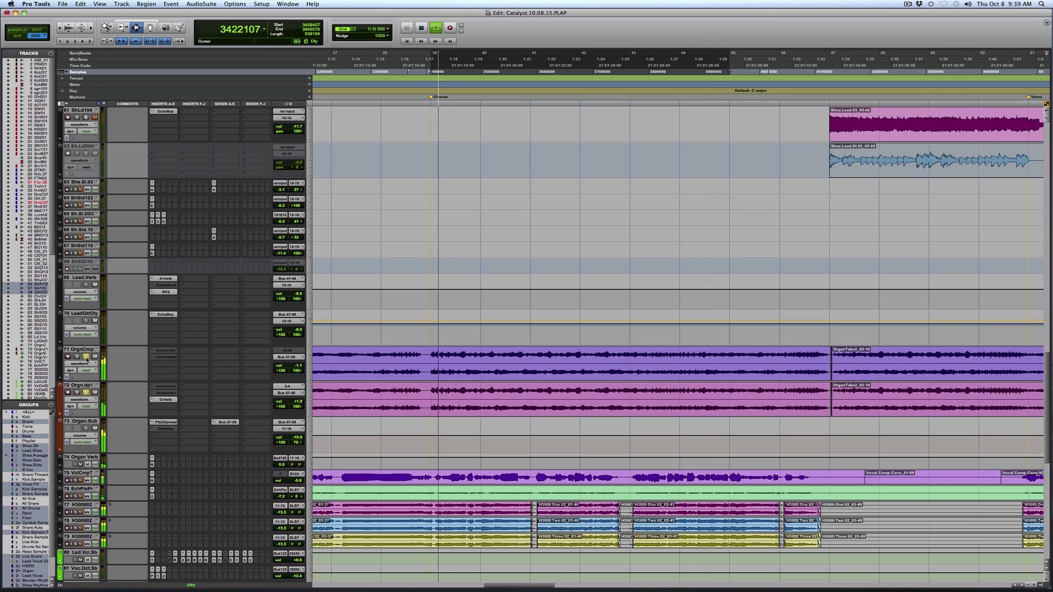
scroll(94, 371, "down", 4)
scroll(94, 371, "down", 6)
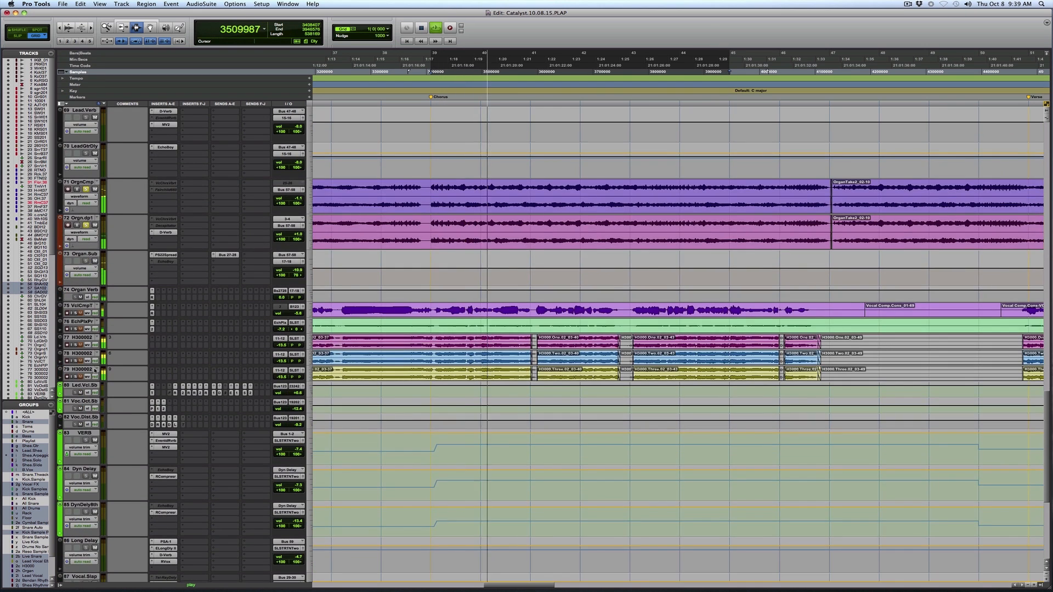
scroll(94, 369, "down", 1)
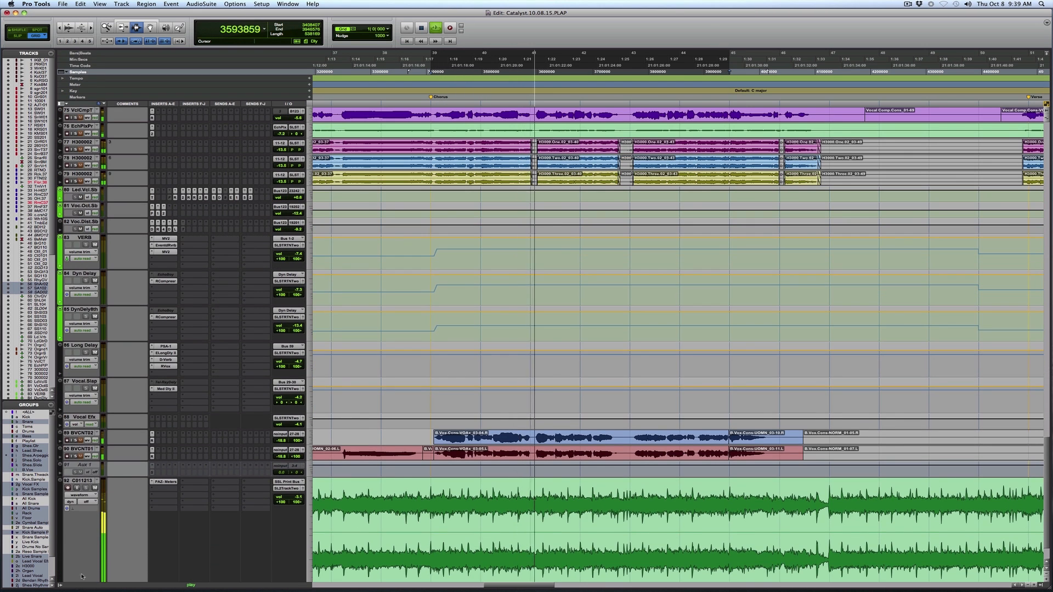
left_click(76, 440)
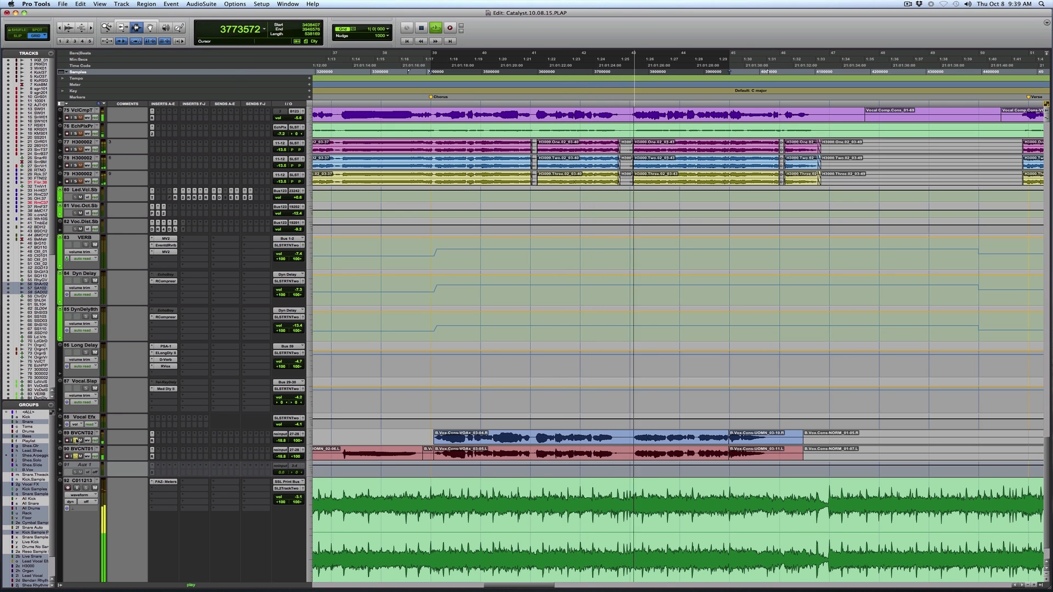
scroll(76, 440, "up", 2)
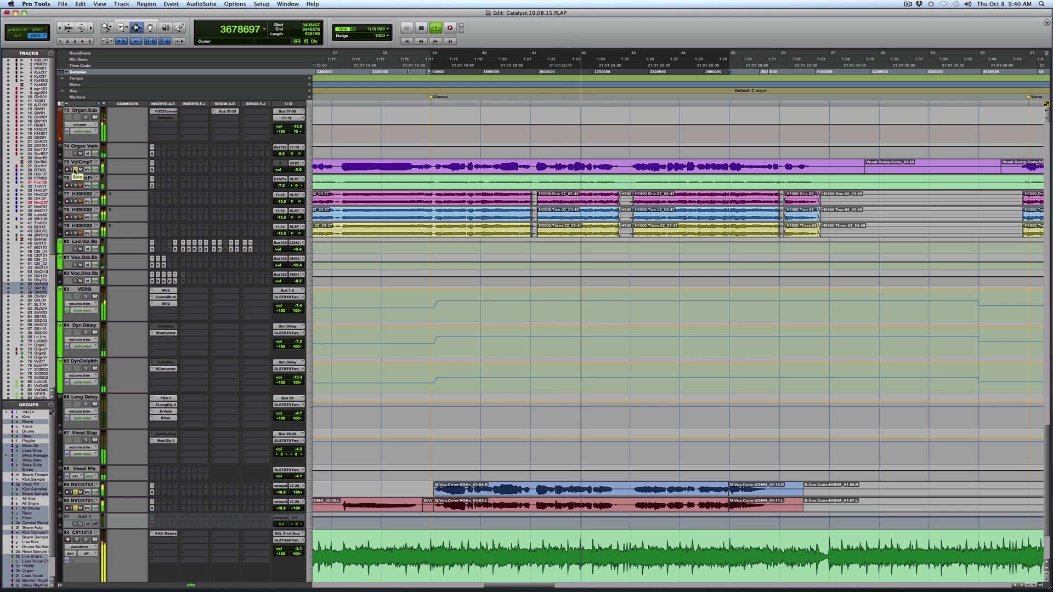
Place the cursor on the organ tracks just before the re-intro after the first chorus and play from there.
key("r")
key("r")
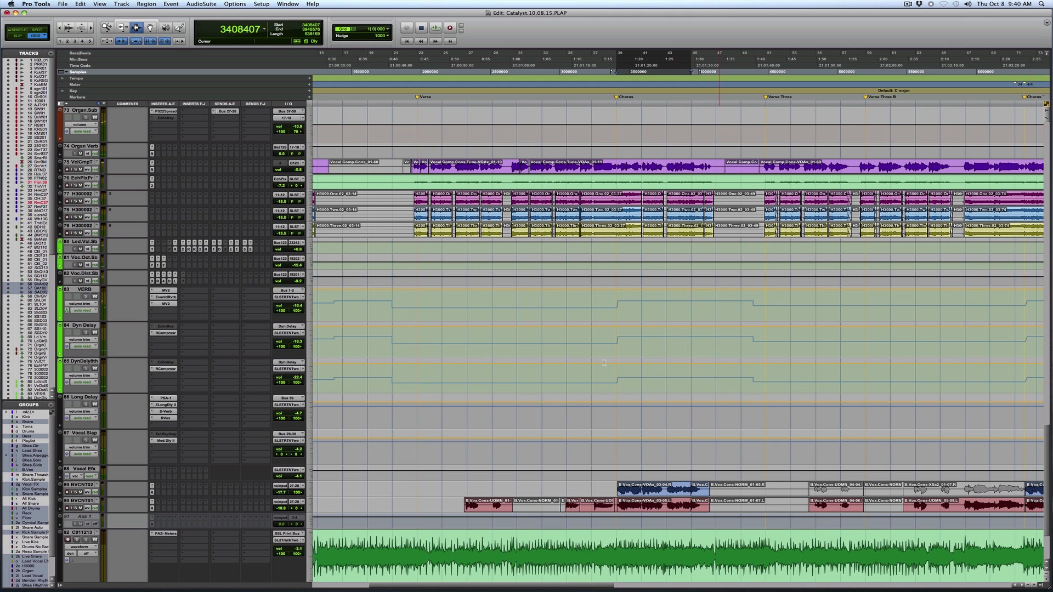
scroll(604, 362, "up", 6)
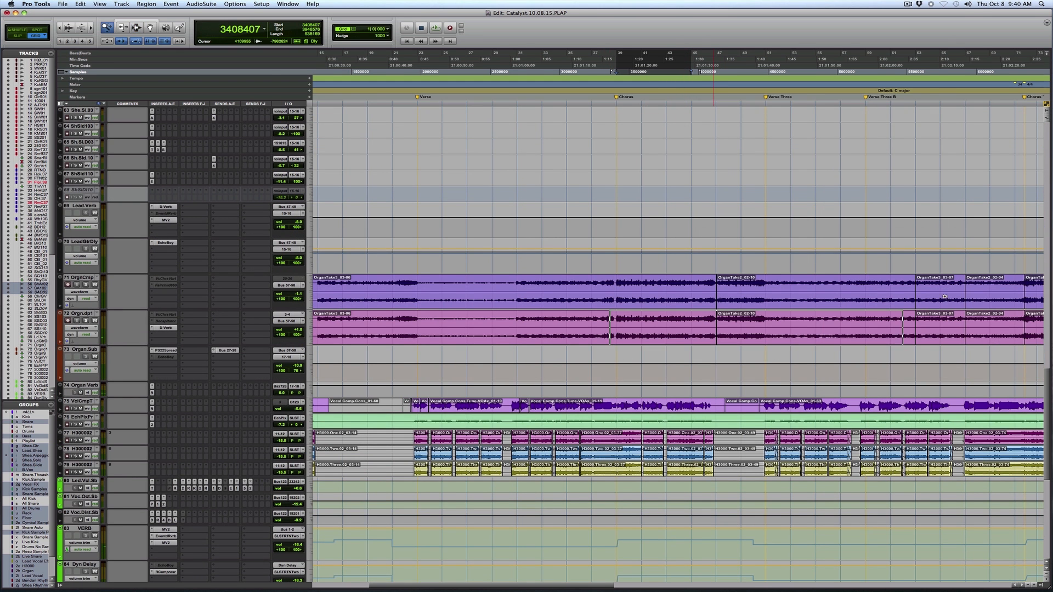
left_click_drag(945, 297, 950, 296)
left_click(535, 288)
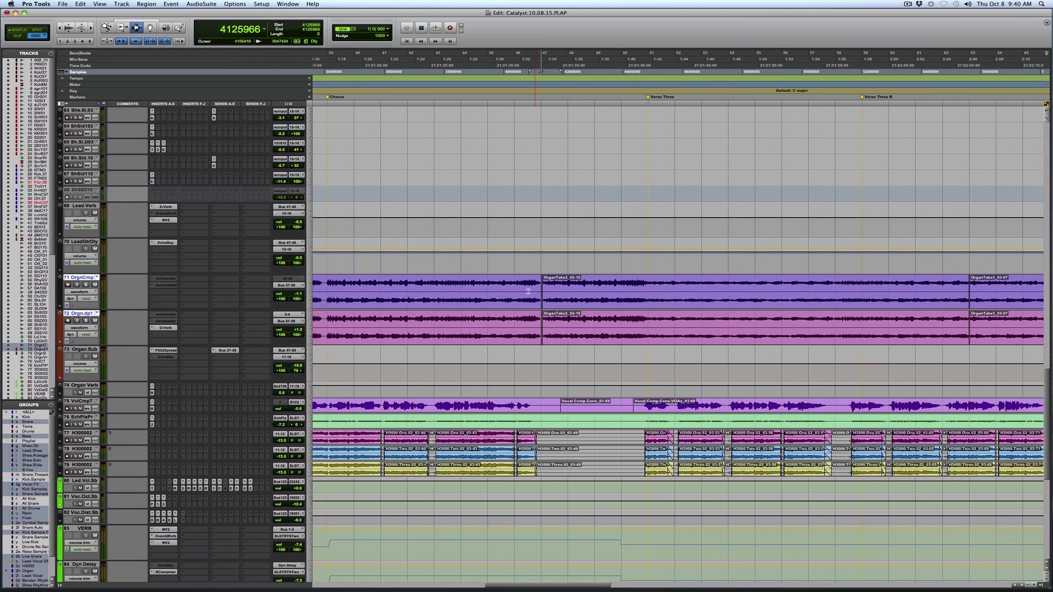
key("space")
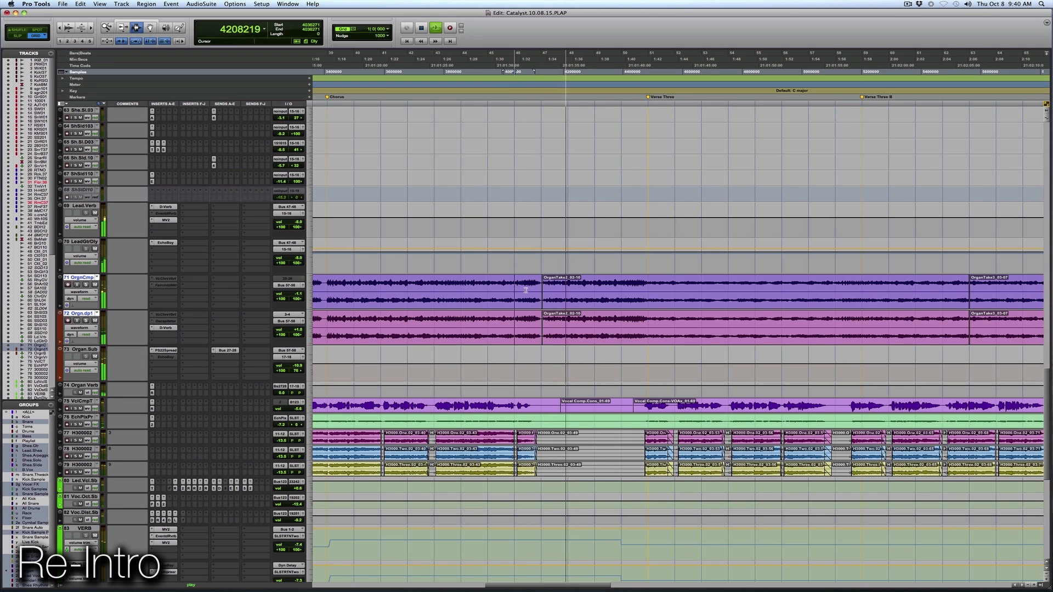
Follow playback from the re-intro into Verse Three, examining the lead guitar, organ and vocal tracks.
key("super+bracketleft")
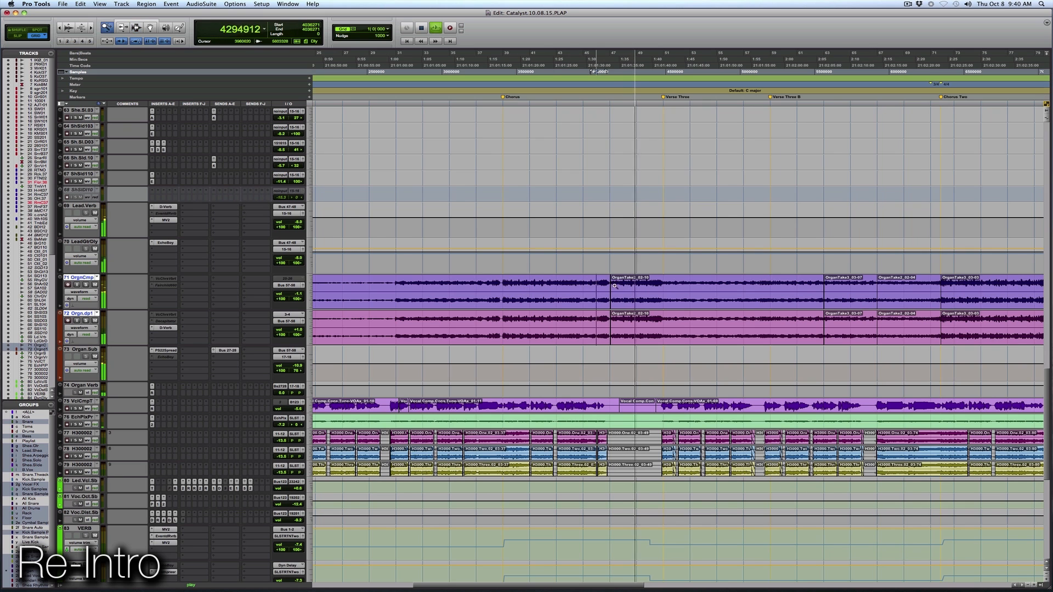
key("super+bracketright")
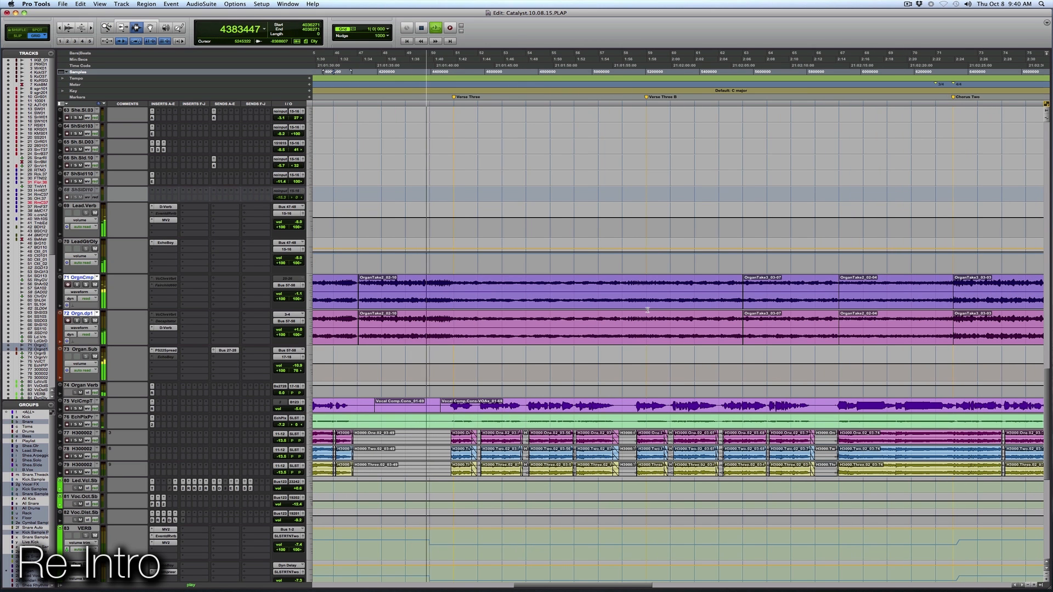
key("super+bracketleft")
key("super+bracketleft")
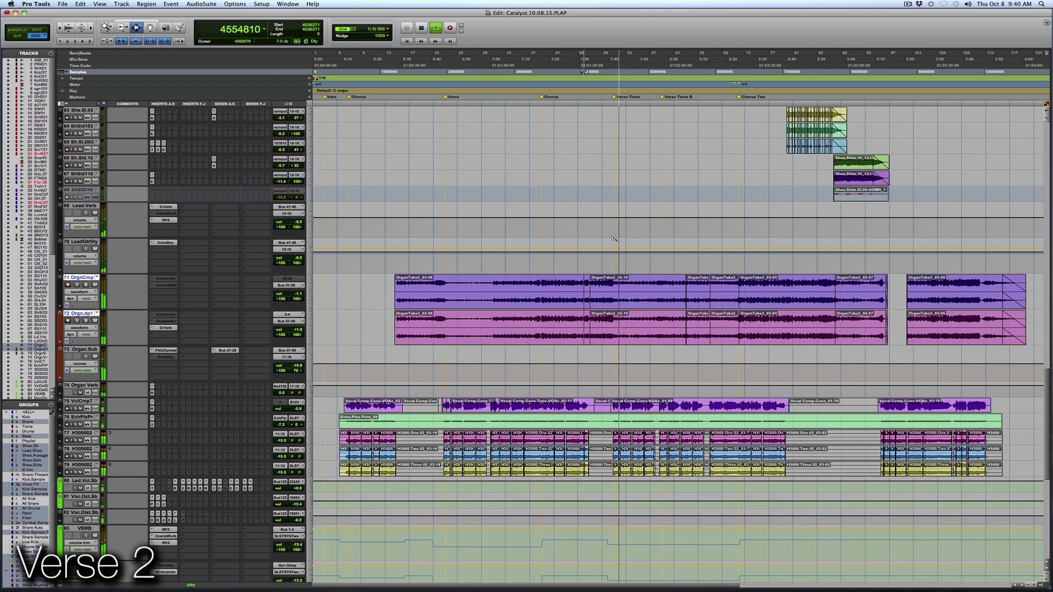
left_click_drag(568, 232, 816, 247)
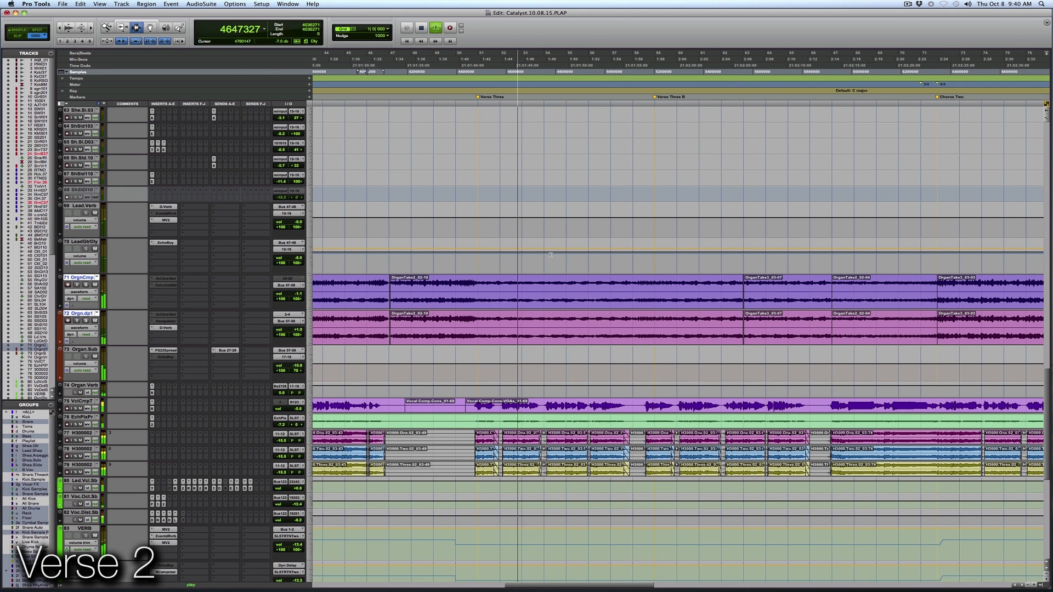
scroll(551, 236, "up", 5)
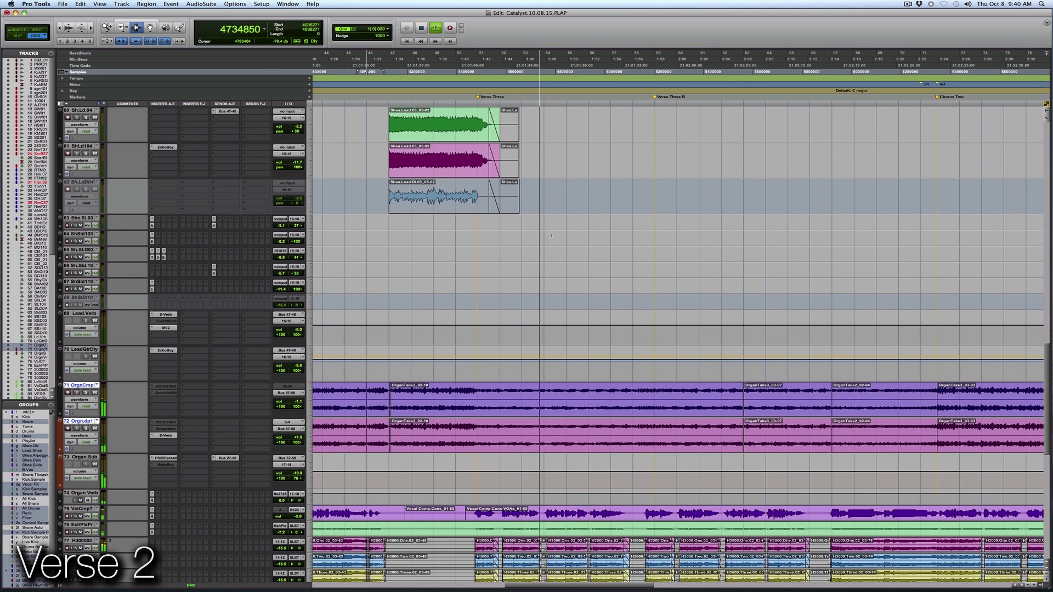
scroll(550, 236, "up", 2)
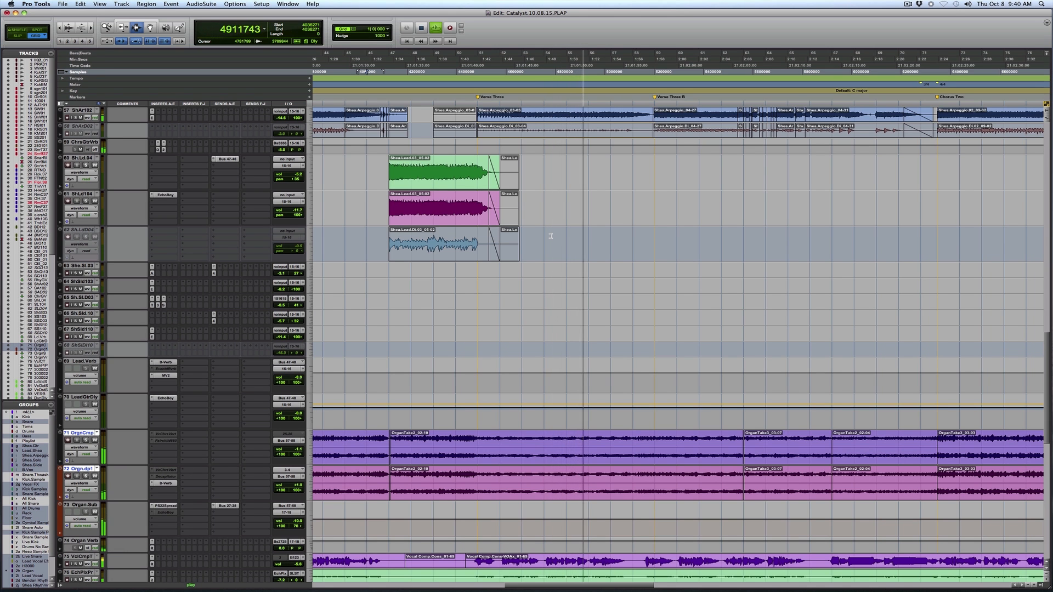
scroll(551, 236, "down", 10)
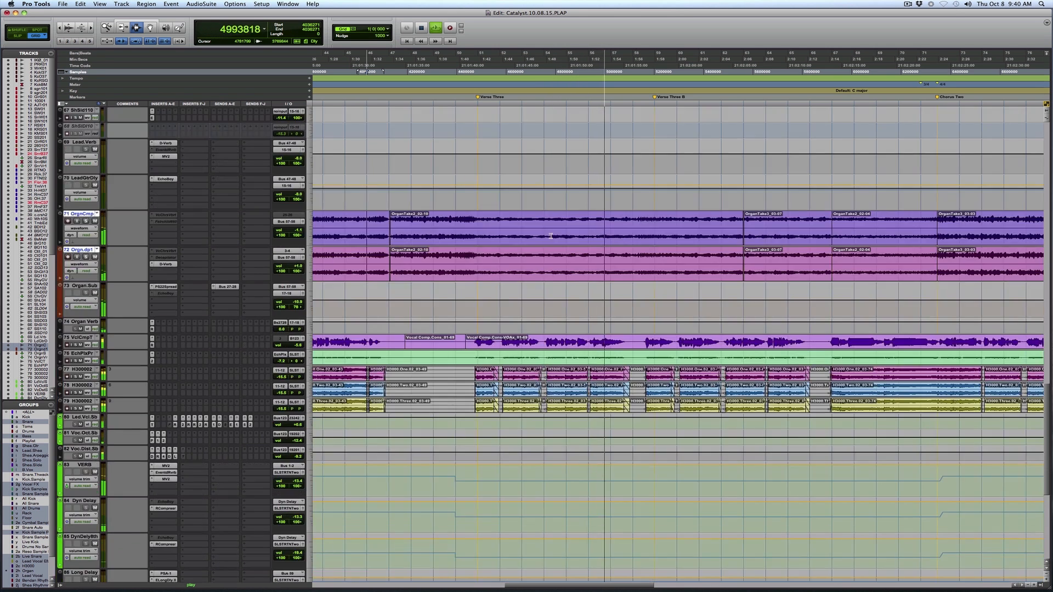
Open the lead vocal sub's Bus 59 send, close the Long Delay's RVox window and play the vocal from about bar 54.
scroll(550, 236, "down", 6)
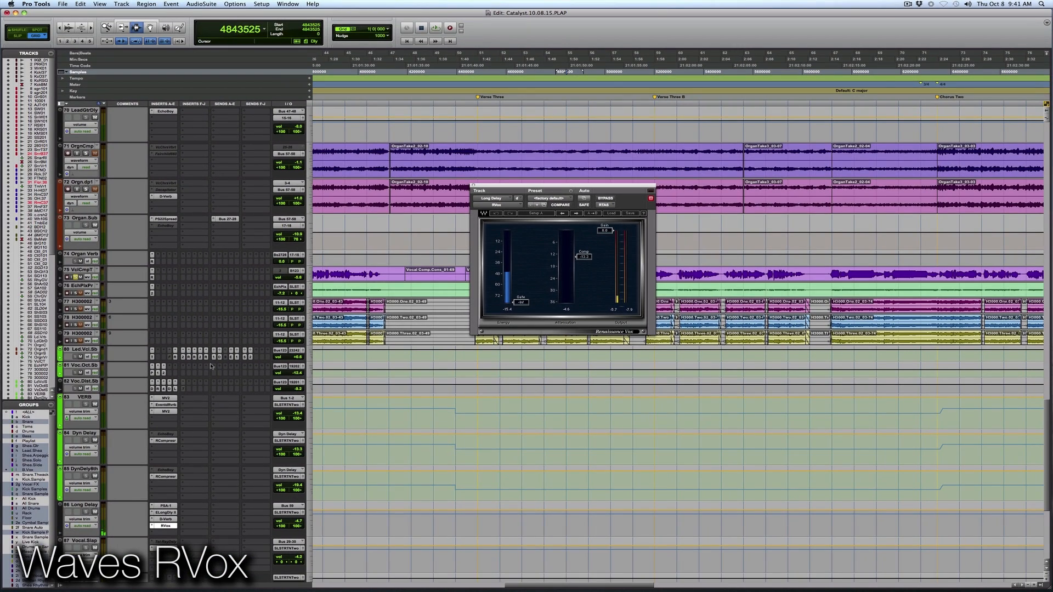
left_click(244, 357)
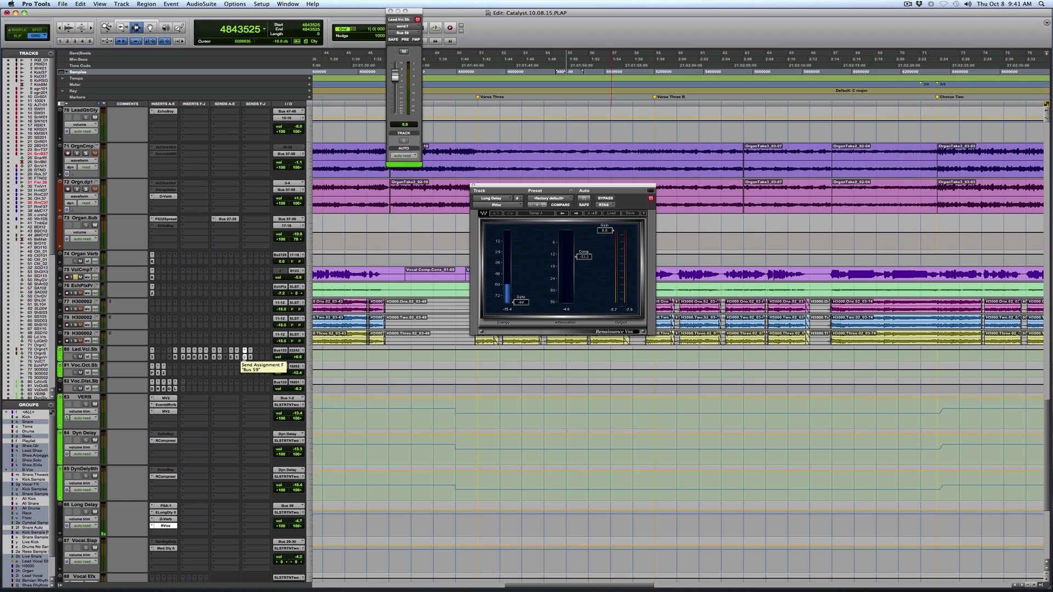
key("space")
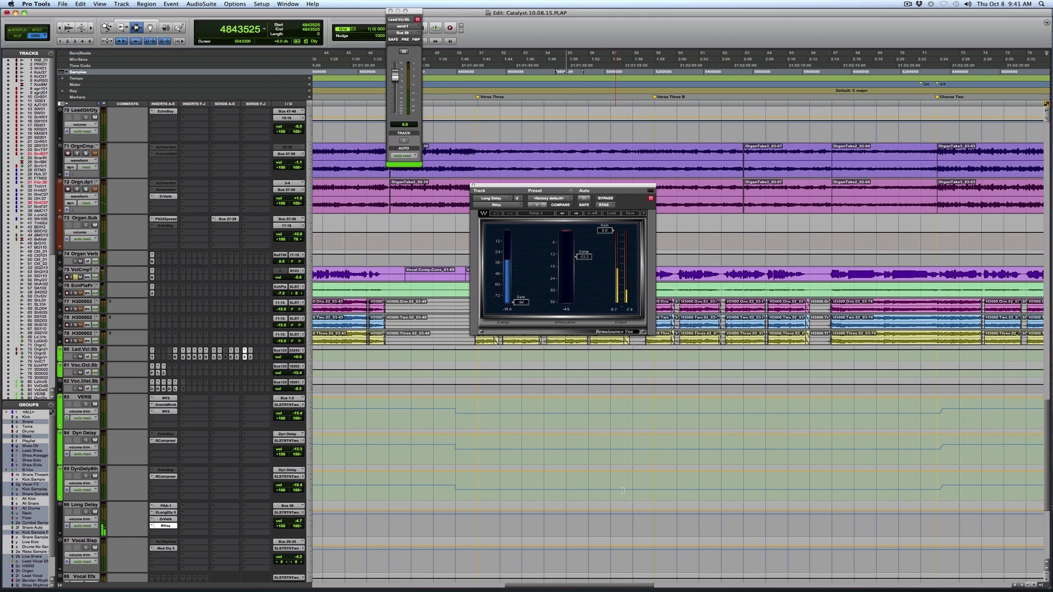
left_click(473, 186)
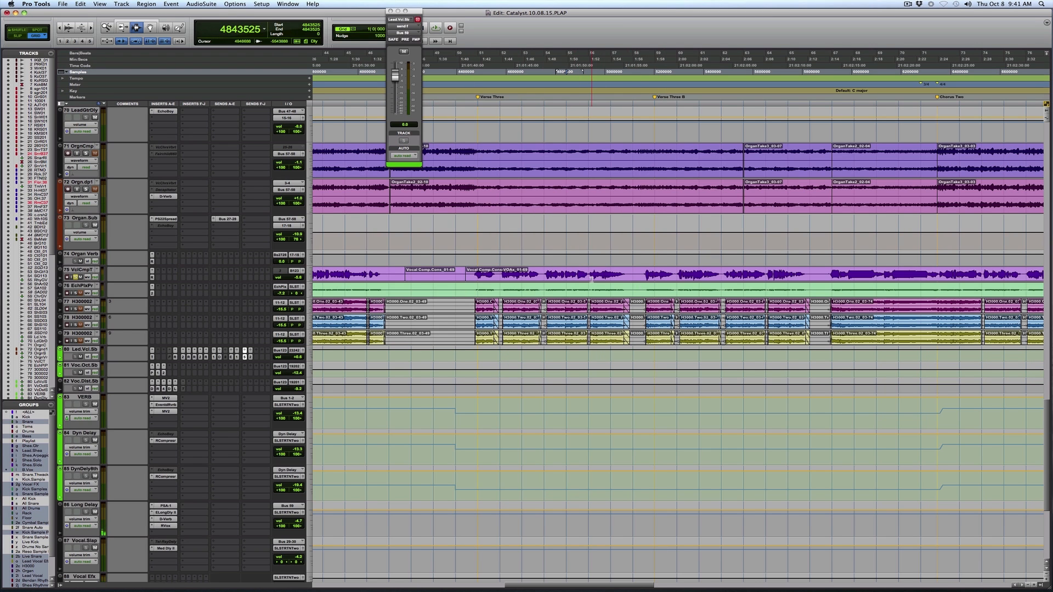
left_click(548, 276)
key("space")
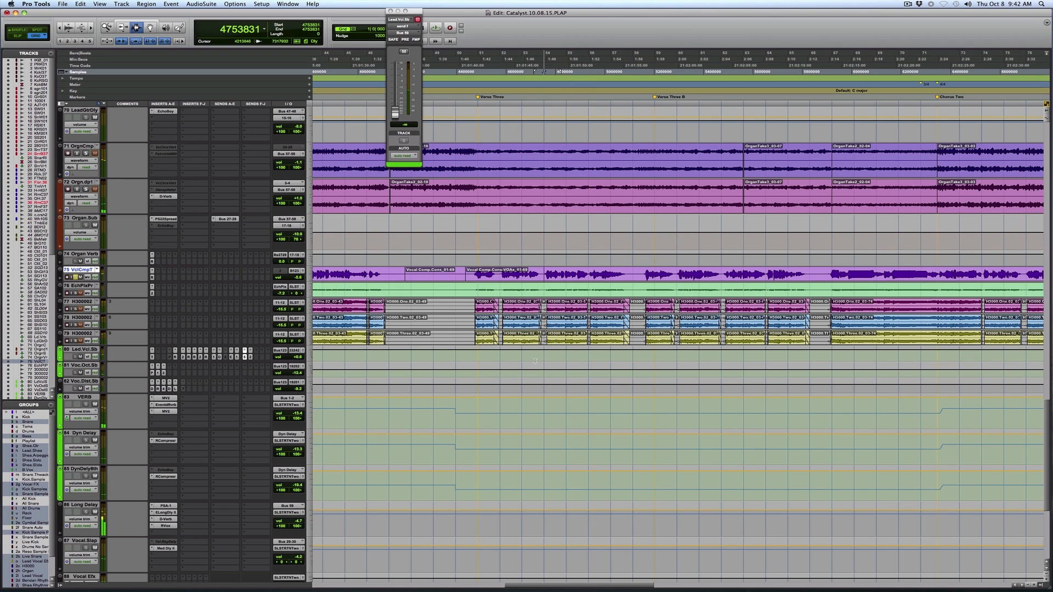
Enlarge the Led.Vcl.Sb track and display the level automation of its send f, Bus 59.
left_click(311, 355)
left_click(329, 362)
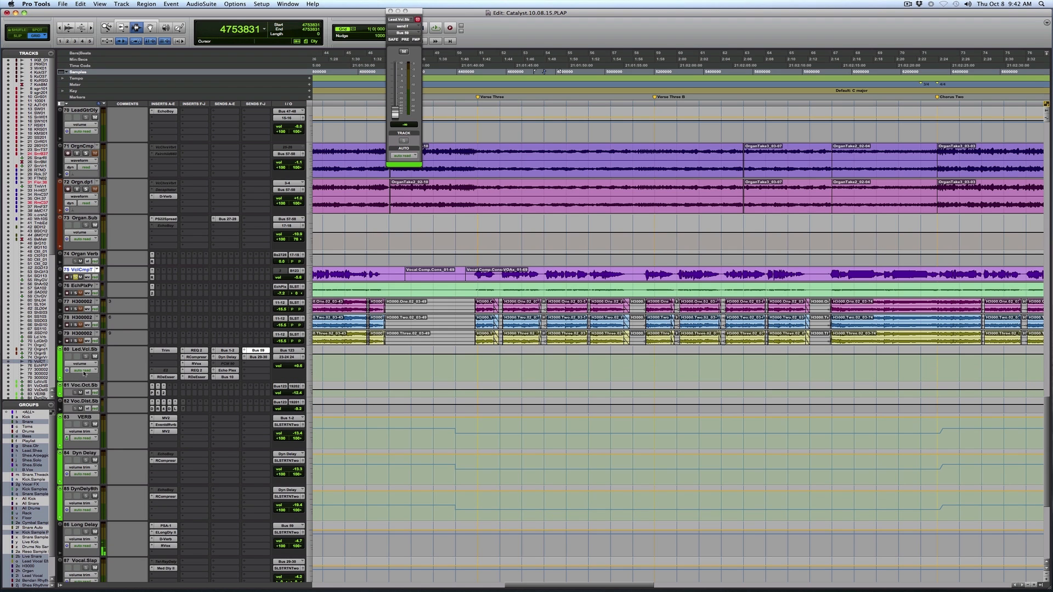
left_click(81, 363)
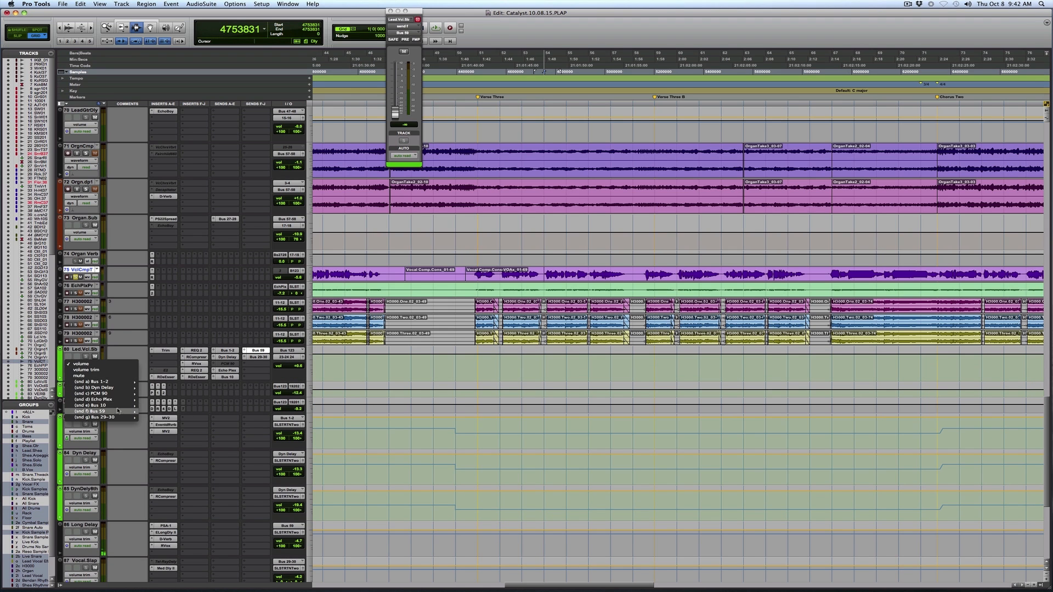
left_click(151, 412)
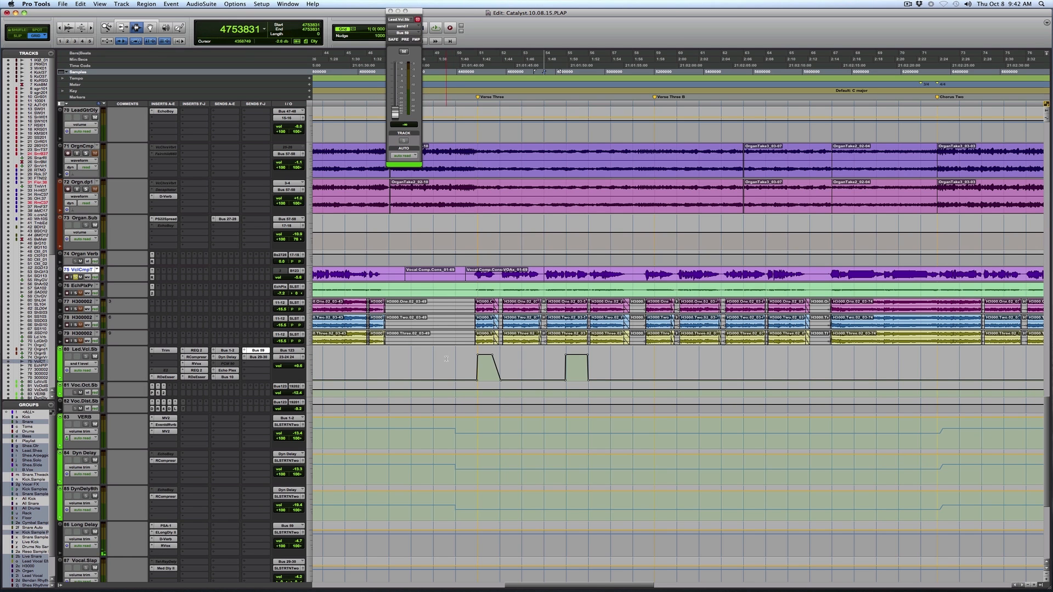
Examine the Bus 59 send automation around Verse Three and play the lead vocal through it from about bar 50.
key("r")
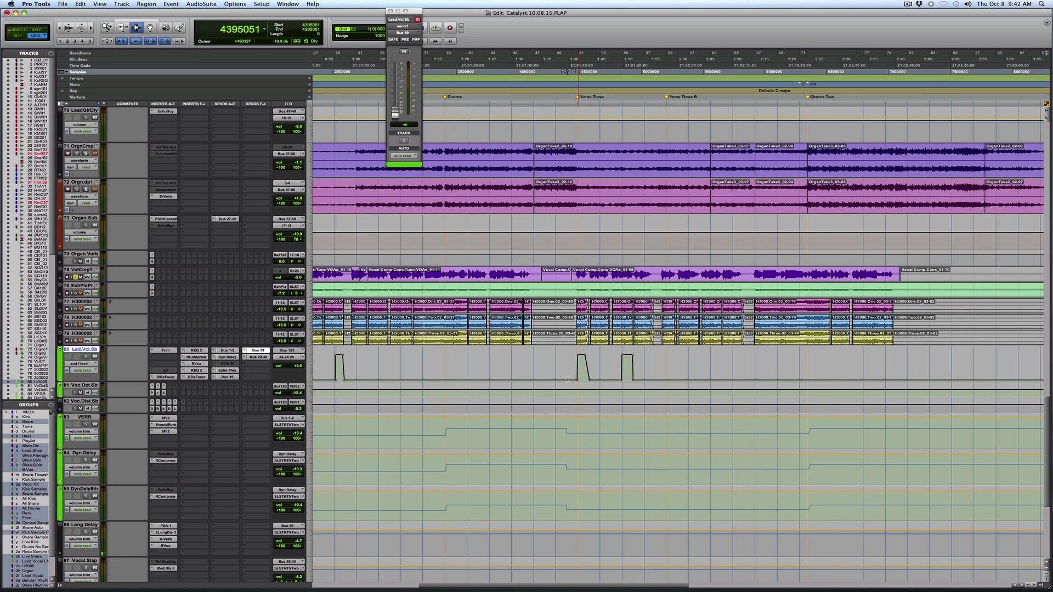
key("r")
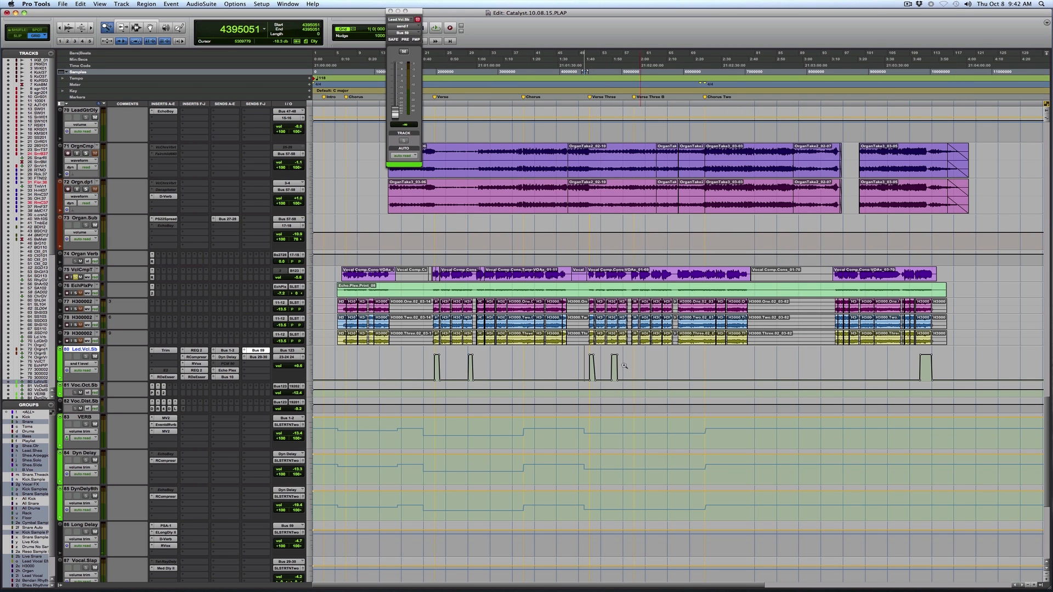
key("F5")
left_click_drag(560, 360, 702, 368)
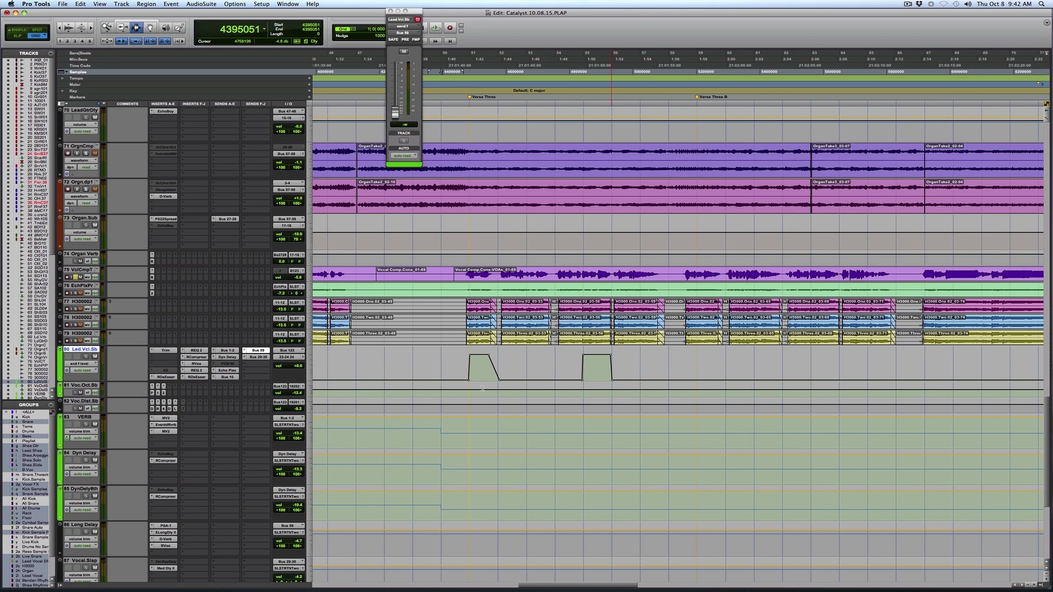
left_click(482, 388)
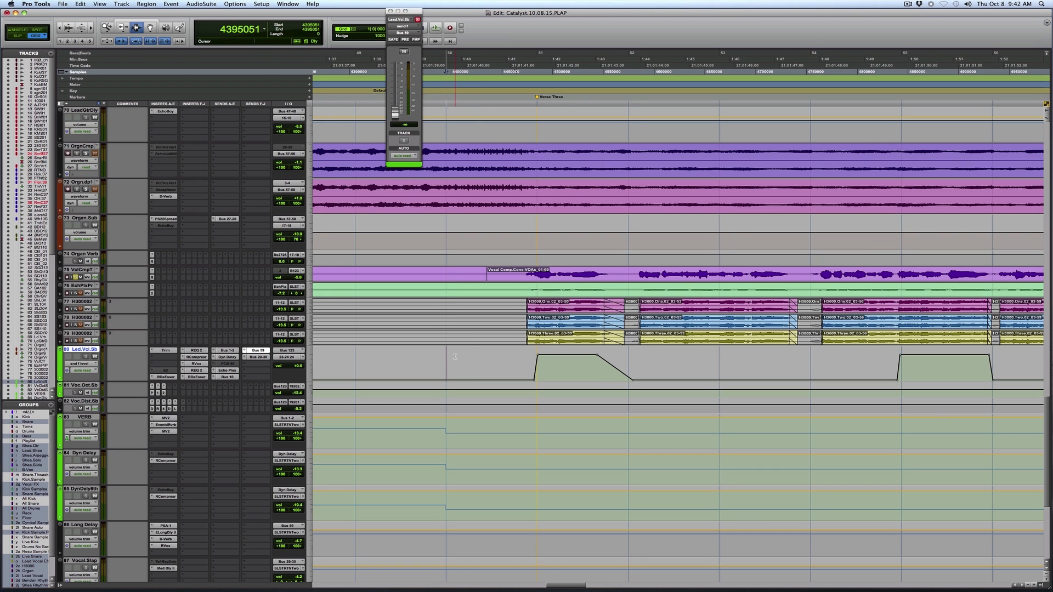
key("space")
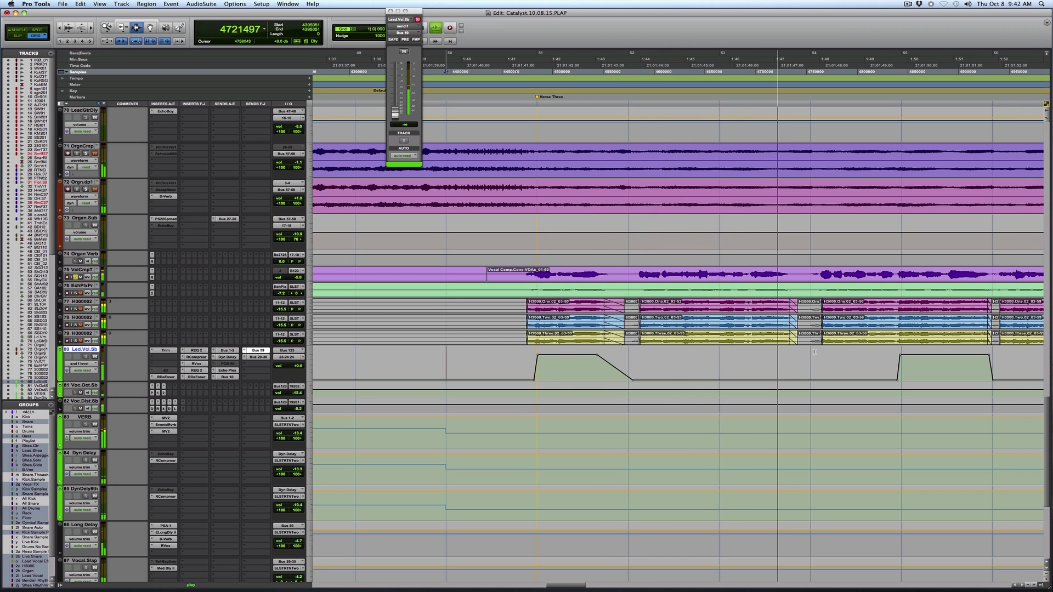
key("super+bracketleft")
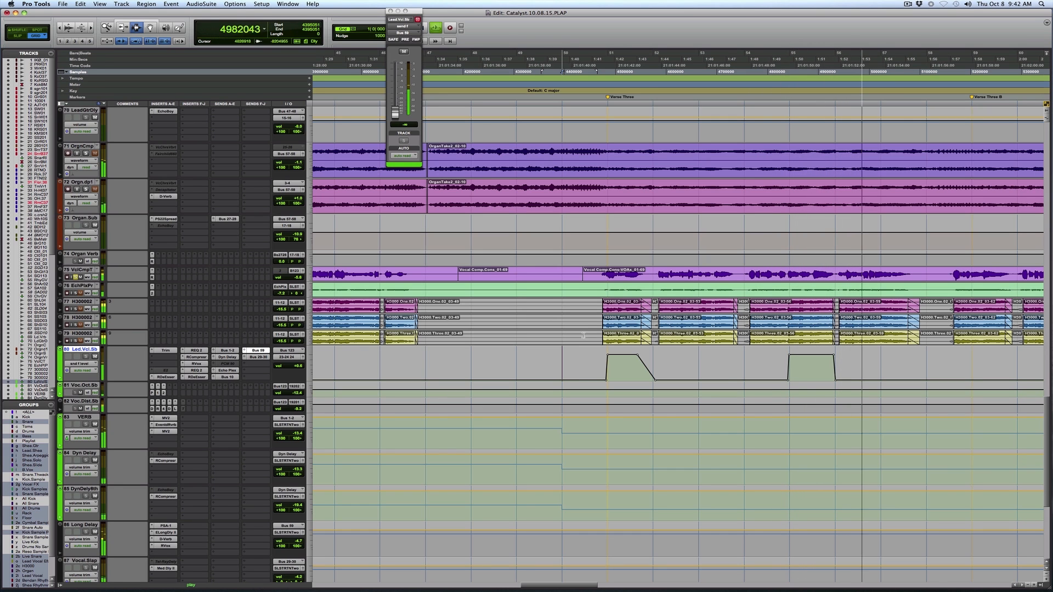
key("space")
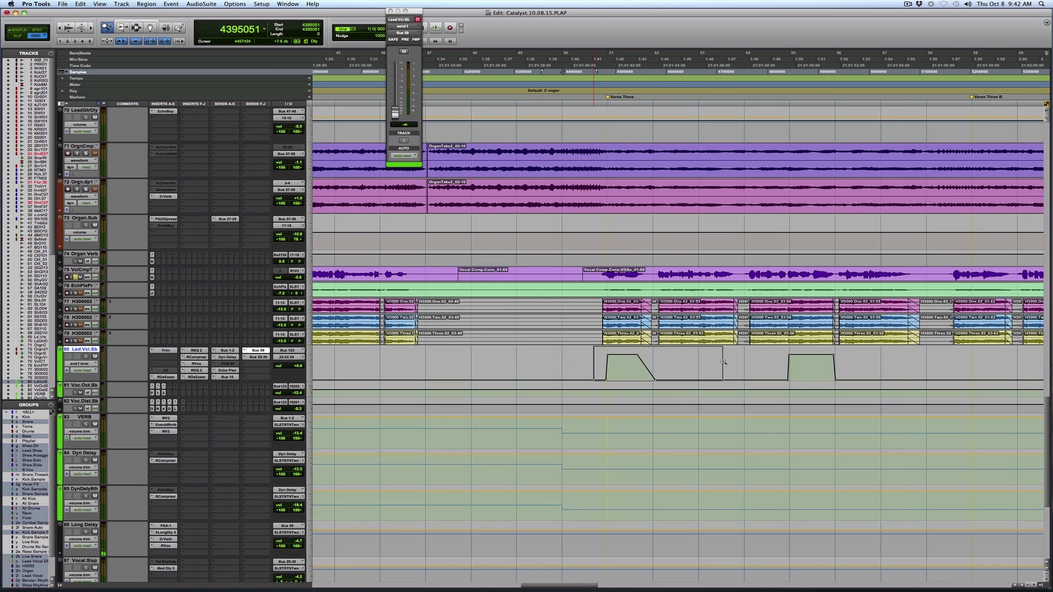
Examine the Bus 59 send automation ramp at Verse Three up close and switch the Led.Vcl.Sb track display back to volume.
left_click_drag(723, 361, 724, 363)
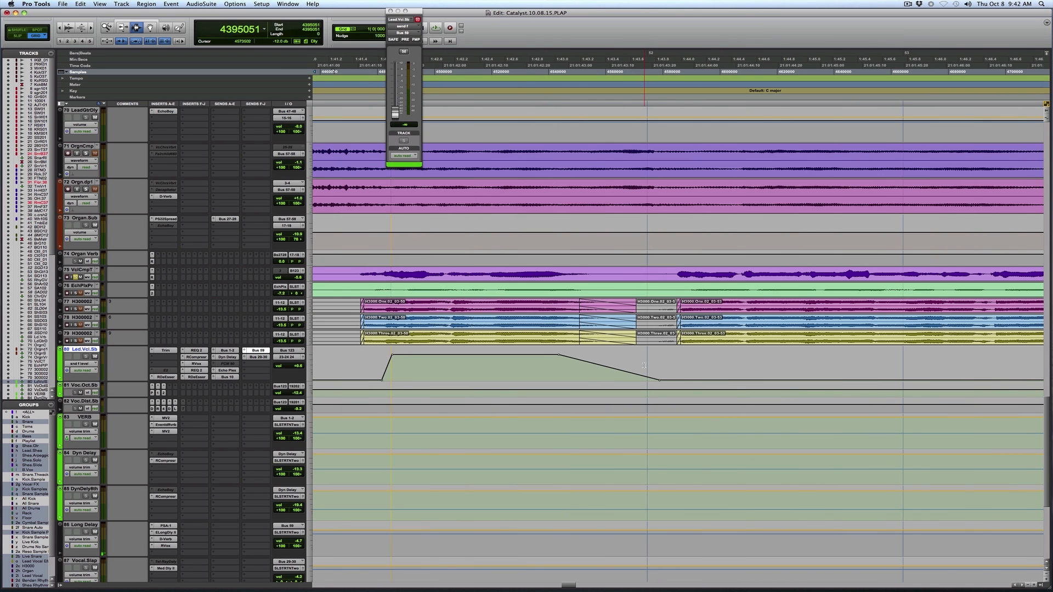
key("r")
key("r")
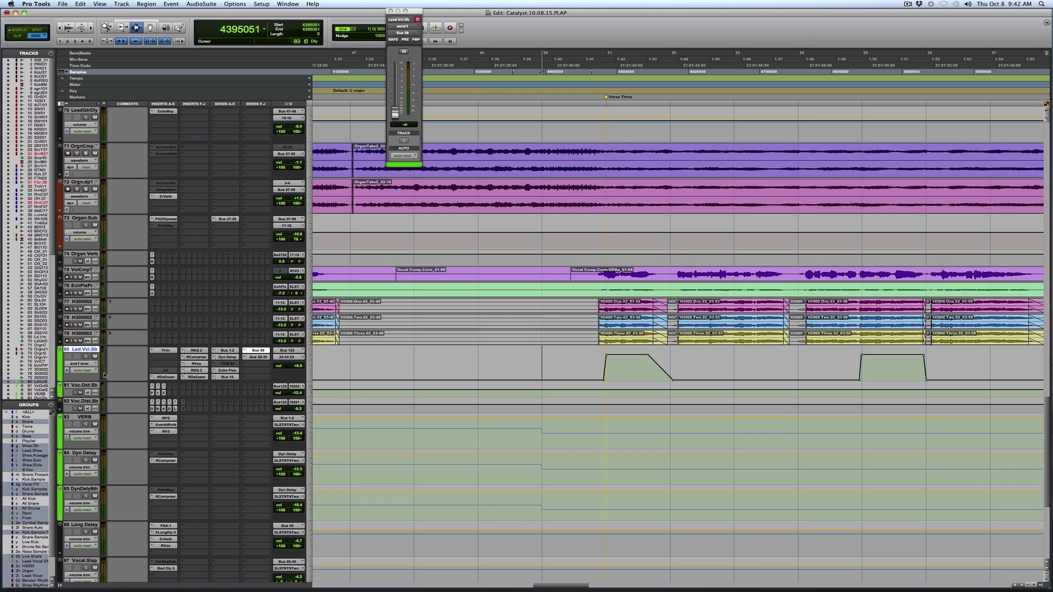
left_click(73, 364)
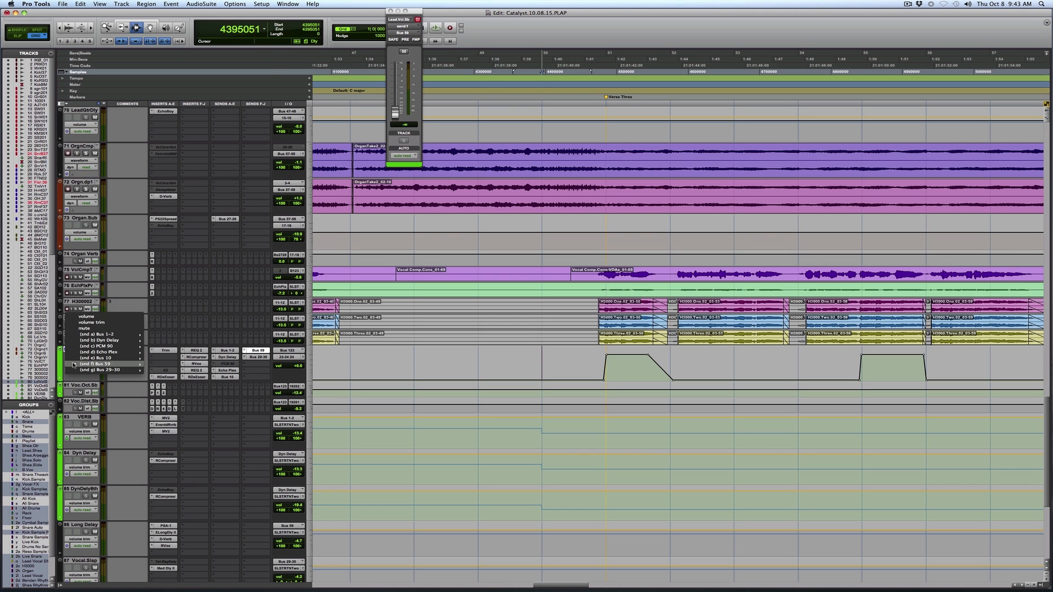
left_click(113, 317)
Play the mix from just before Verse Three B and close the lead vocal's Bus 59 send window.
key("r")
key("r")
key("r")
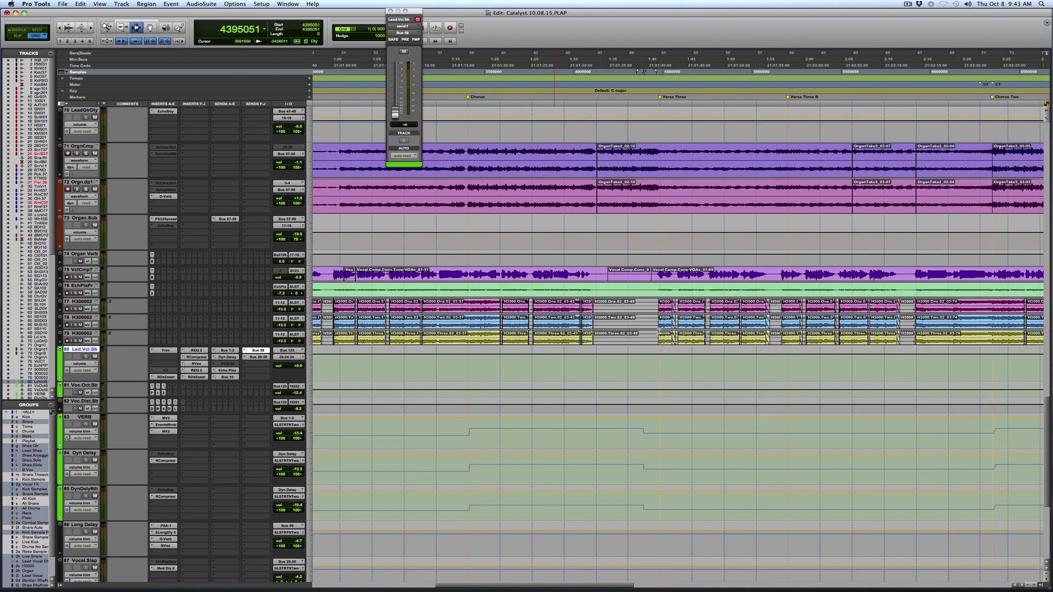
scroll(865, 318, "up", 2)
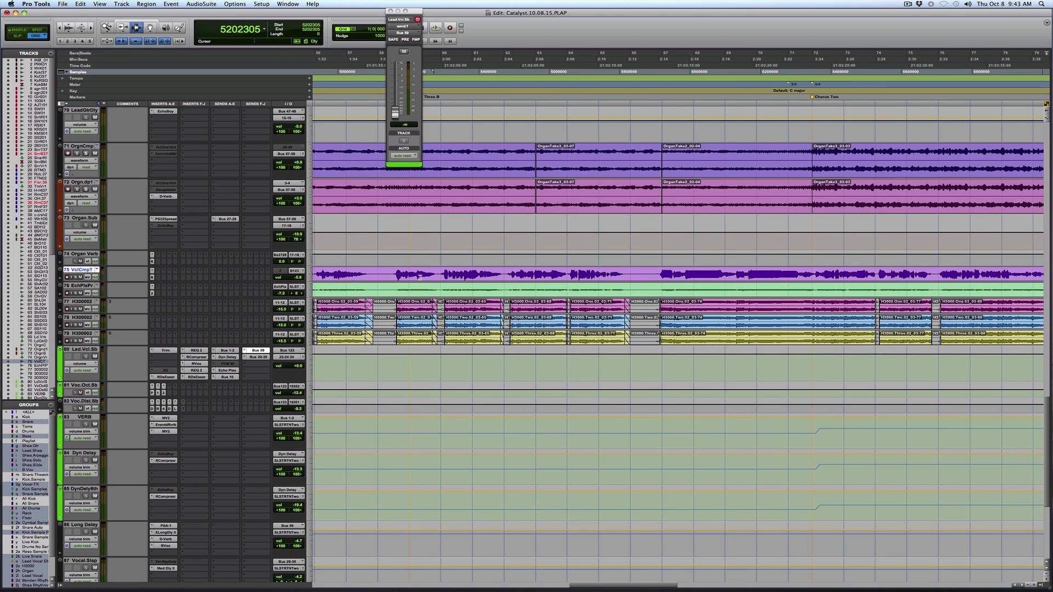
key("space")
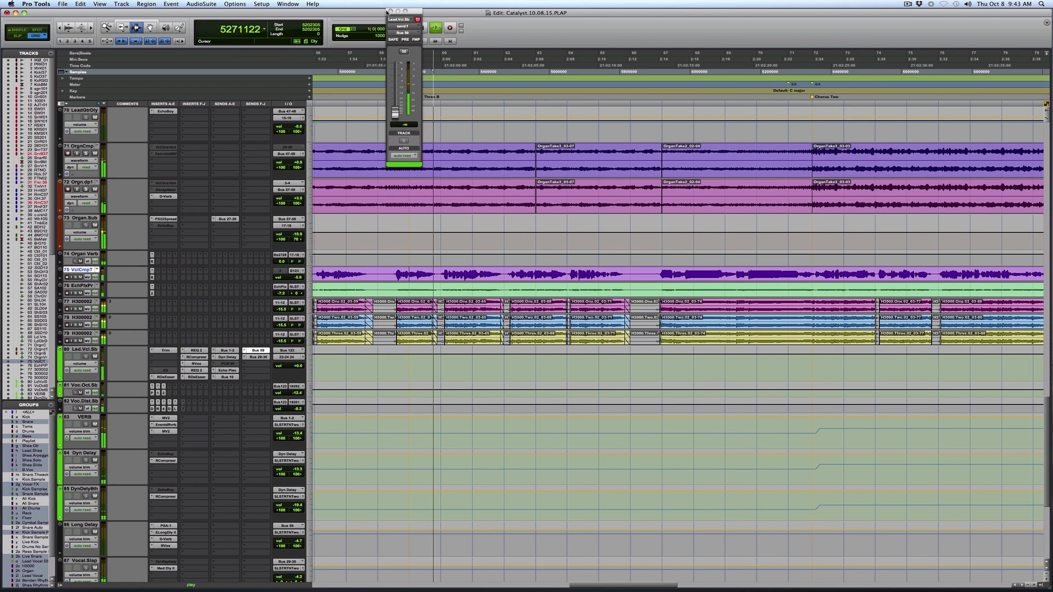
left_click(390, 11)
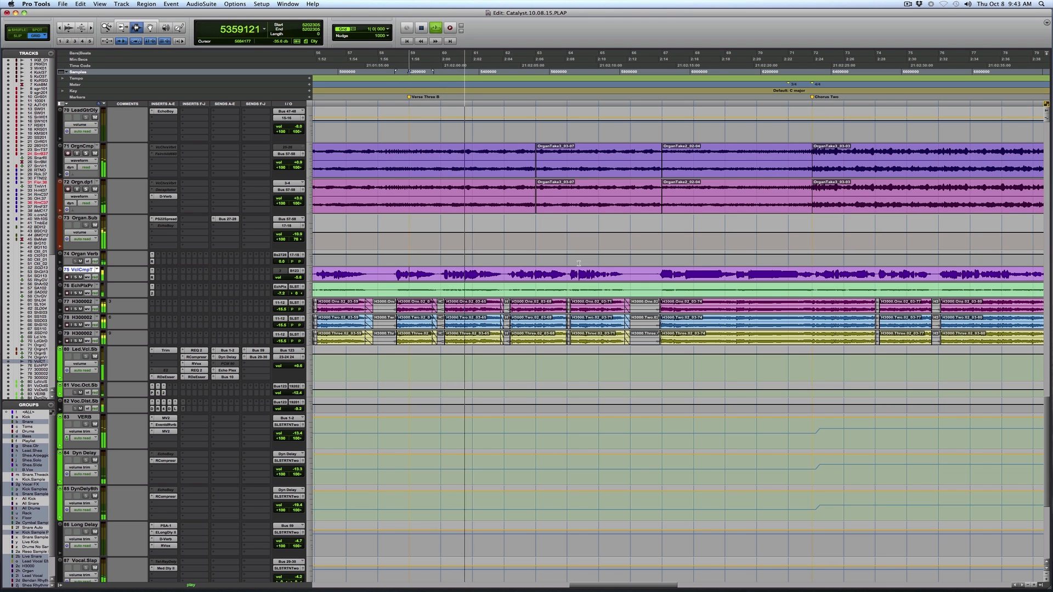
Follow playback through Verse Three B towards Chorus Two, examining the vocal, organ, guitar, bass and drum tracks.
scroll(578, 263, "down", 2)
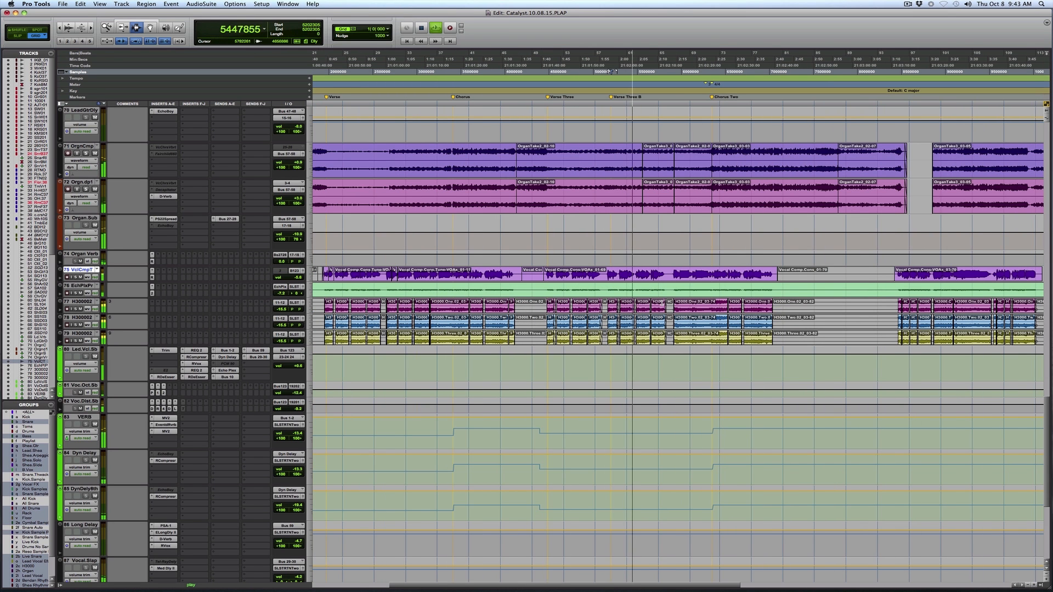
key("F5")
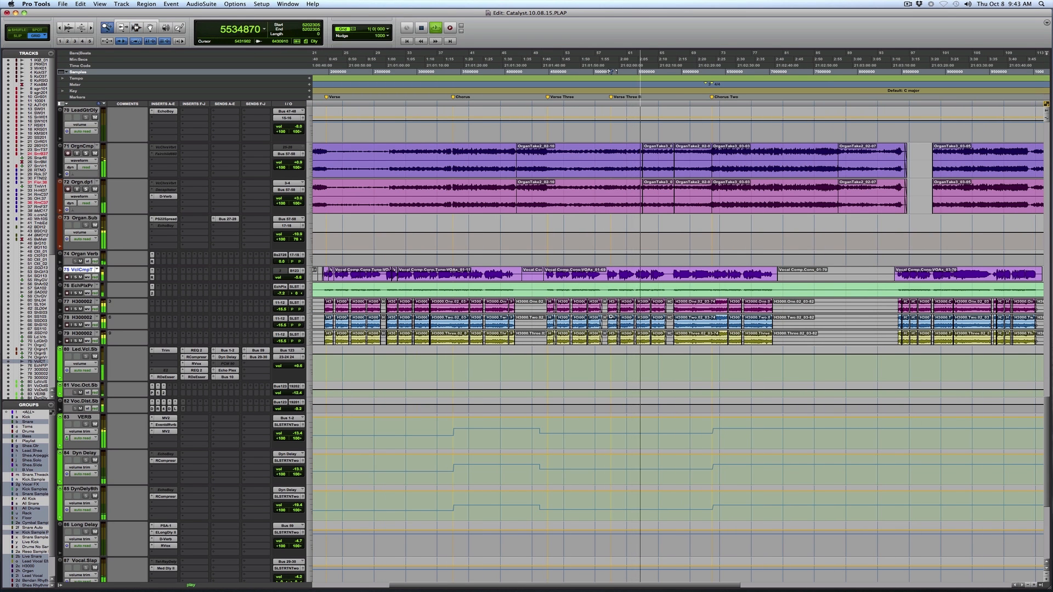
left_click(779, 302)
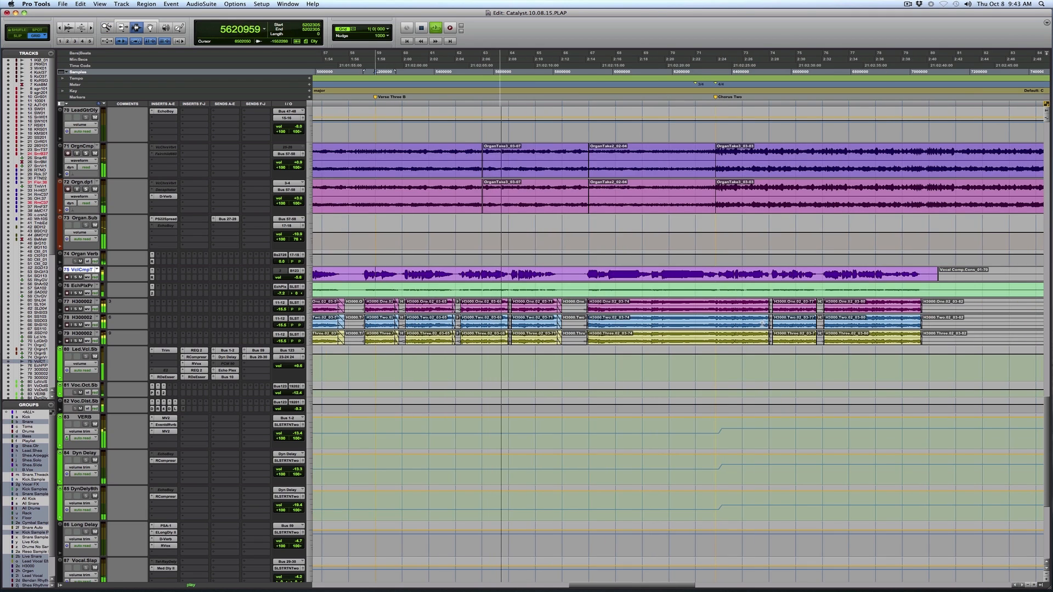
scroll(761, 325, "up", 3)
scroll(761, 325, "up", 6)
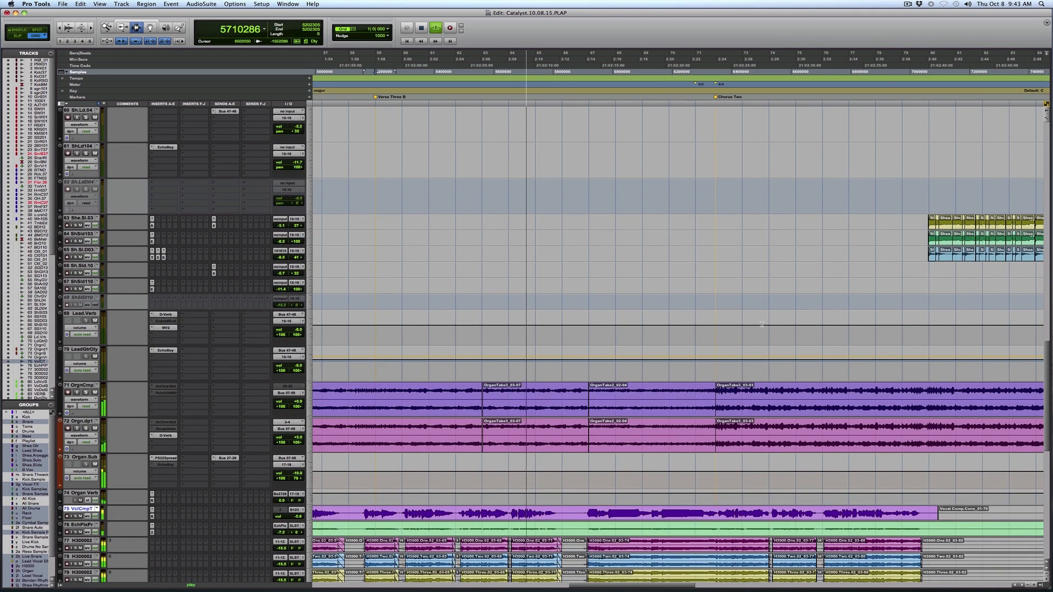
scroll(762, 325, "up", 2)
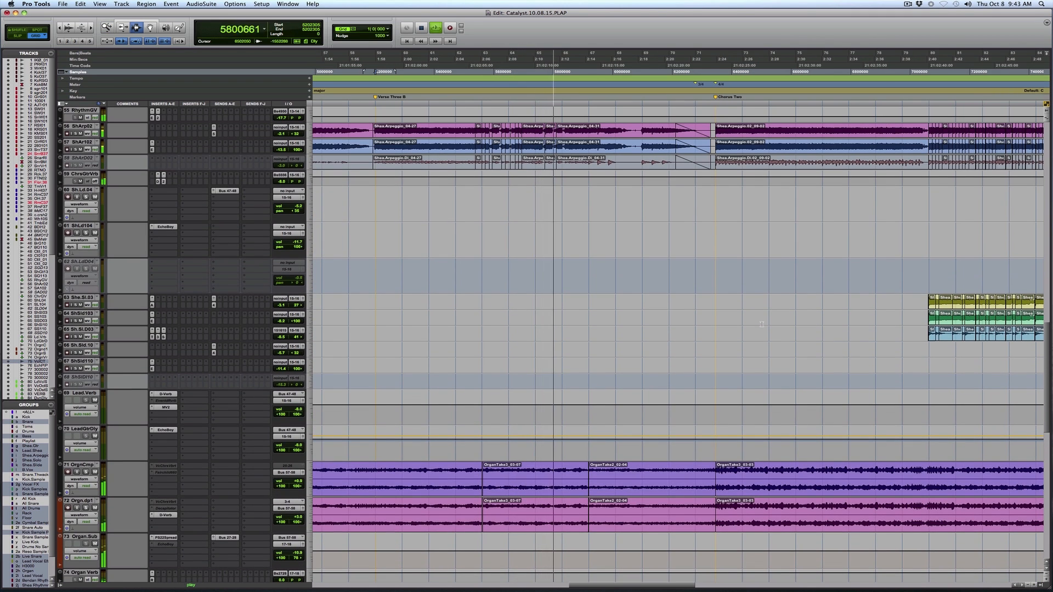
key("r")
scroll(634, 192, "up", 3)
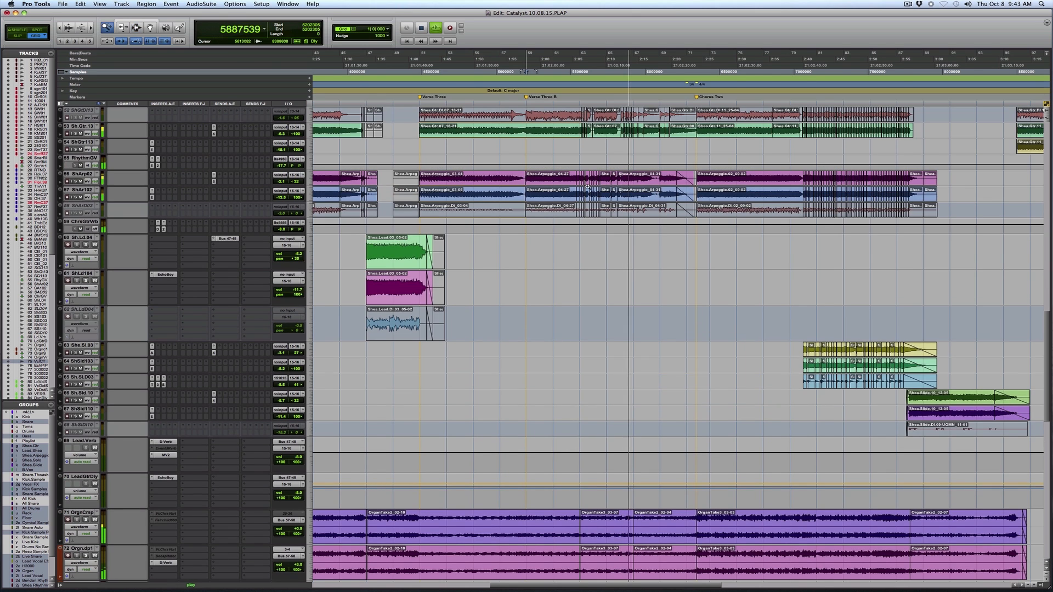
key("t")
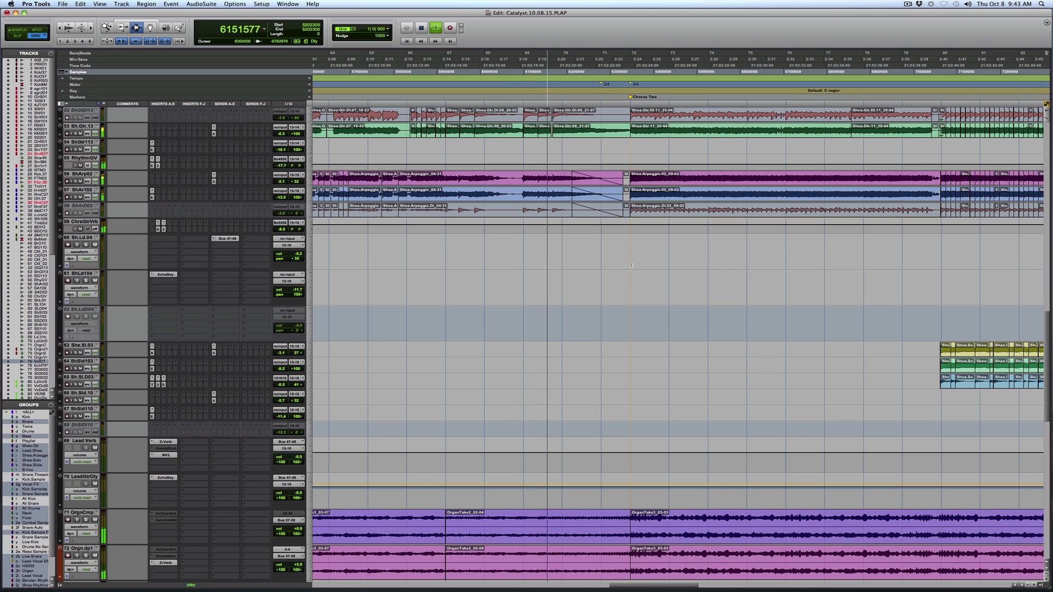
scroll(608, 209, "up", 10)
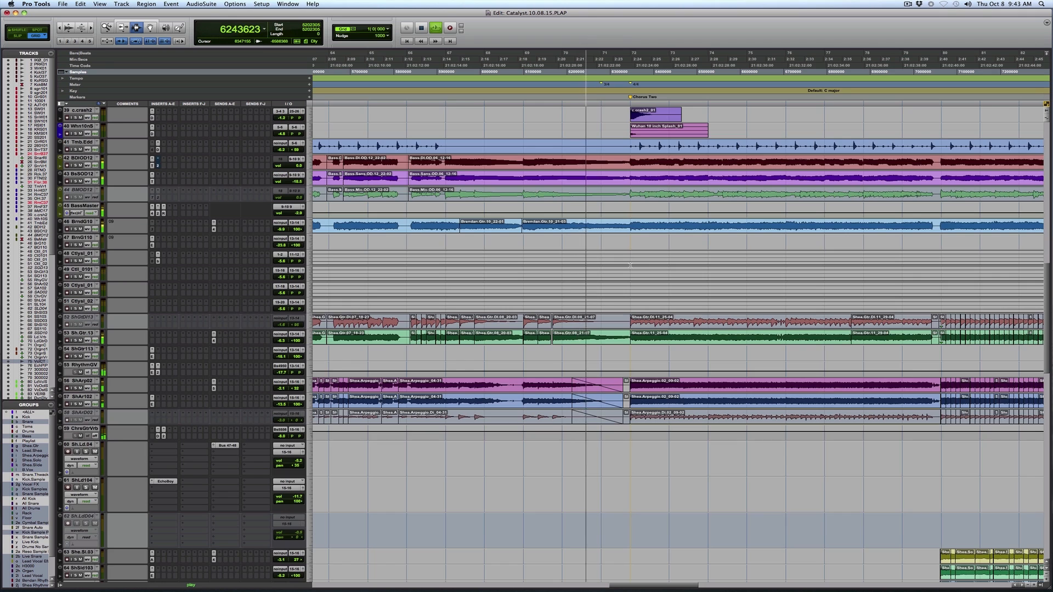
scroll(631, 266, "up", 3)
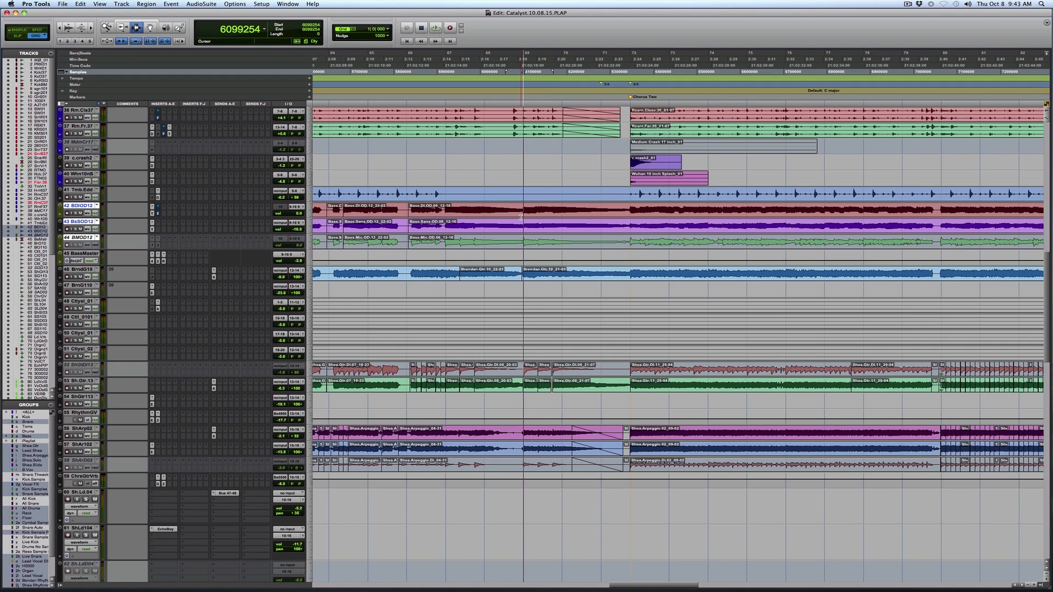
Play the mix from just before Chorus Two, examining the arrangement from the drum and bass tracks down to the solo and slide guitars.
key("space")
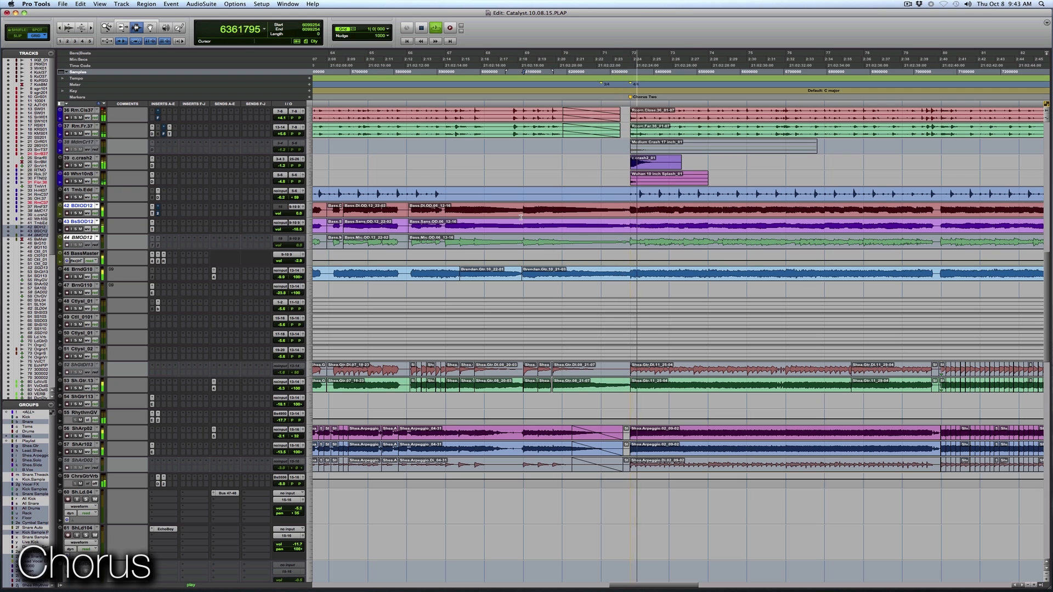
key("r")
key("r")
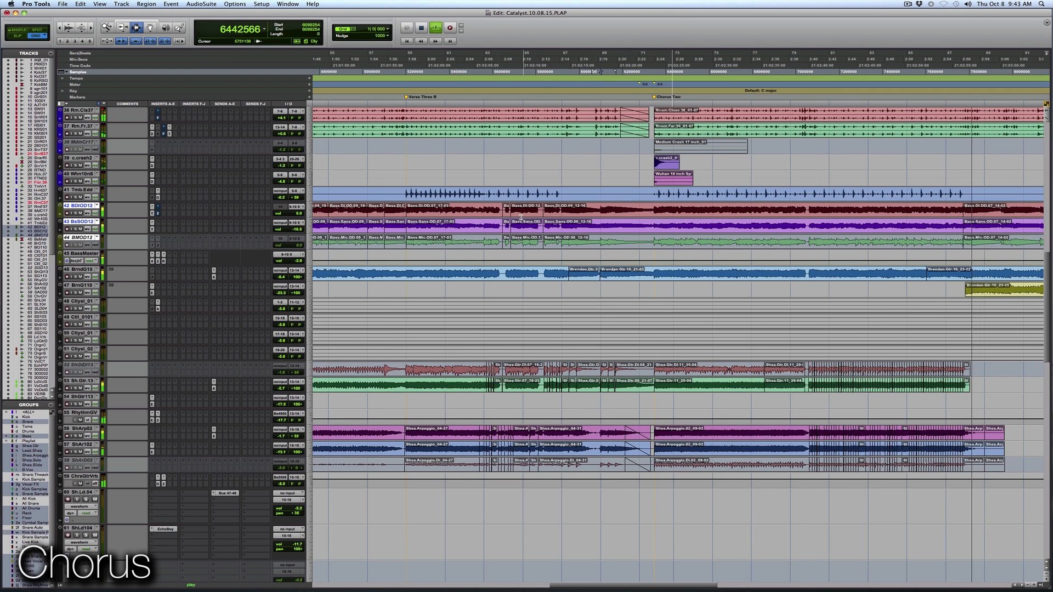
key("r")
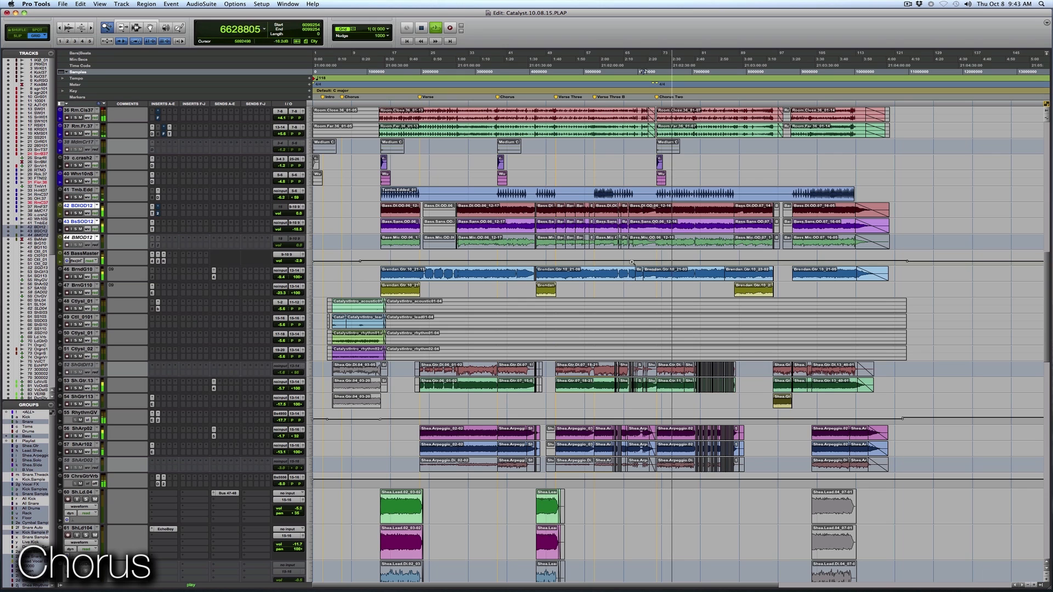
key("t")
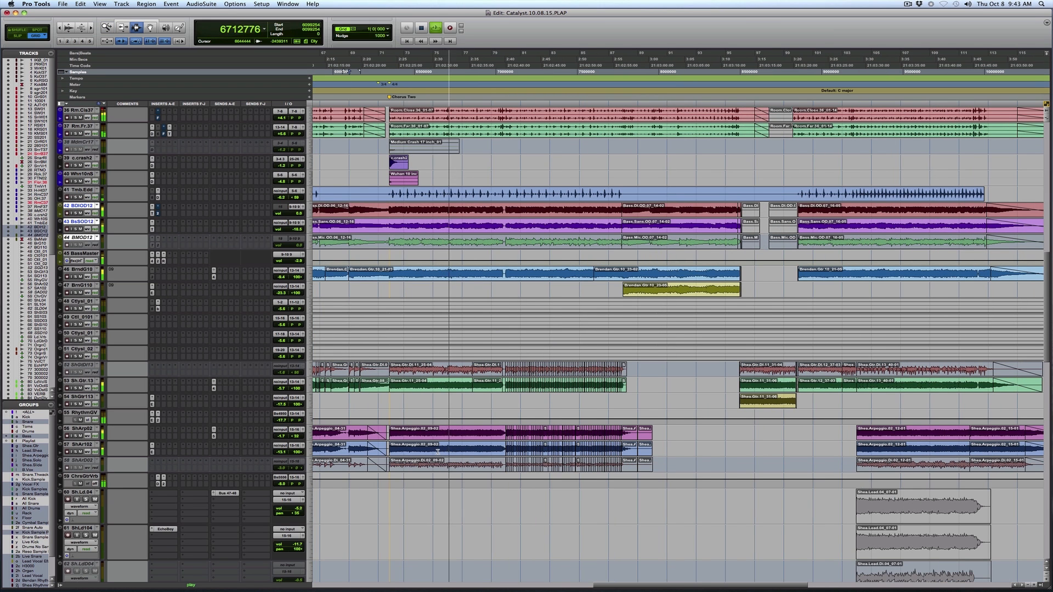
scroll(437, 451, "down", 10)
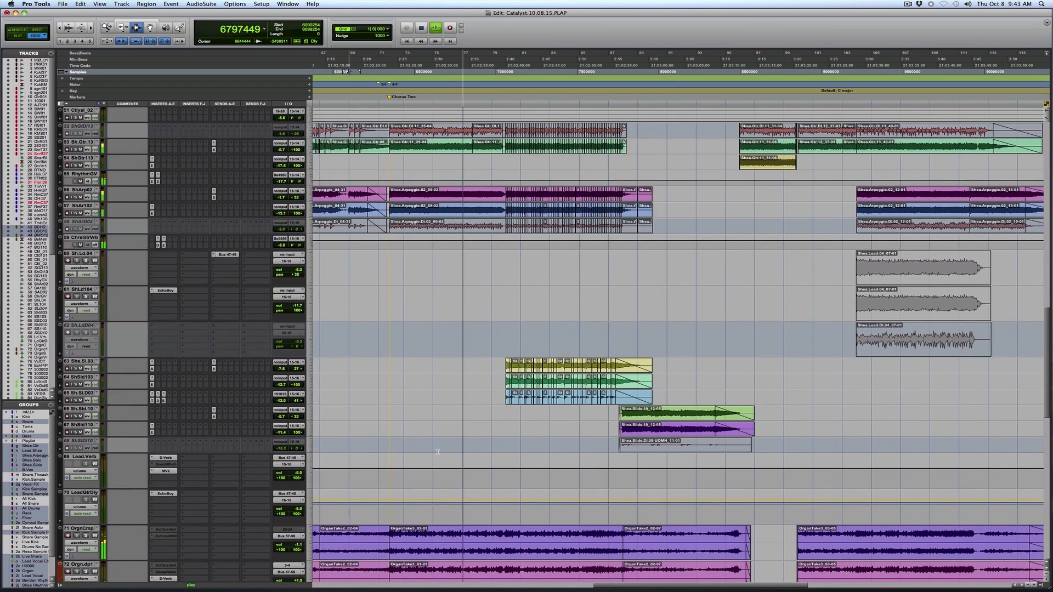
scroll(438, 452, "down", 3)
scroll(438, 452, "up", 3)
key("super+1")
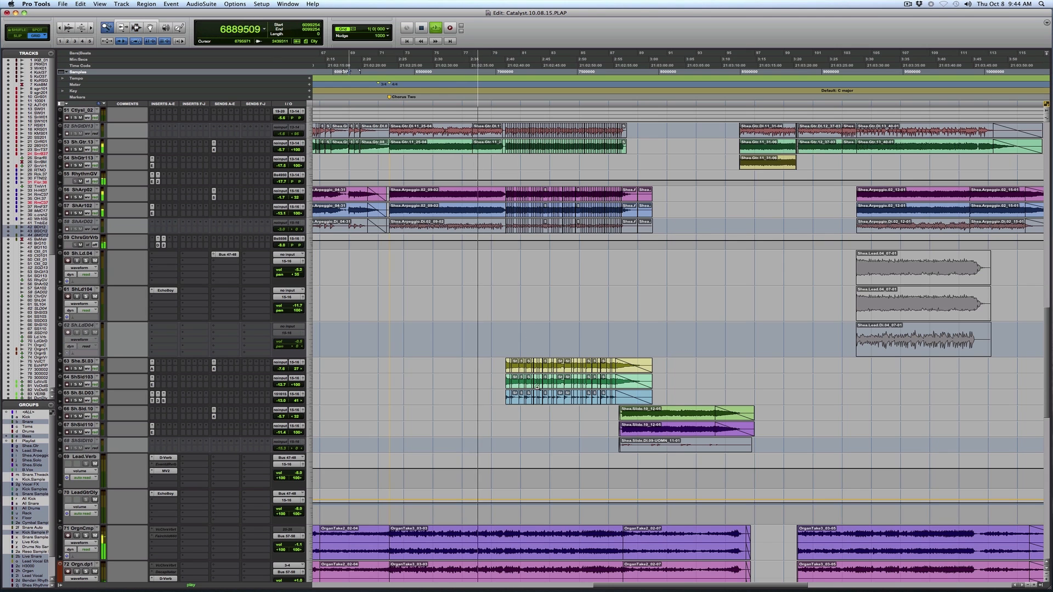
Examine the chopped solo guitar clips from about bar 80, select them across their three tracks and play the passage.
left_click(538, 386)
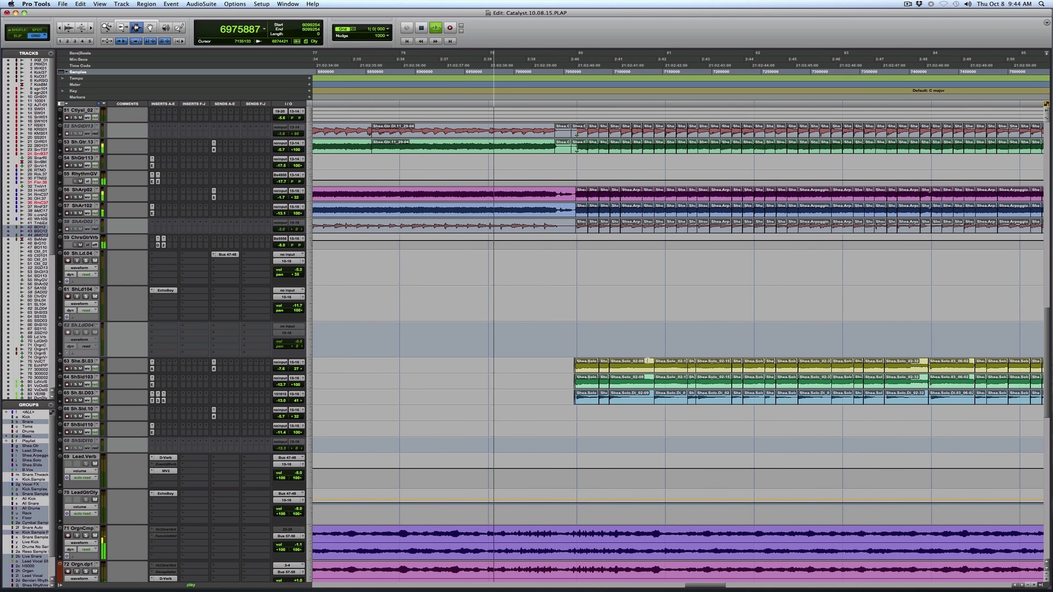
key("r")
key("r")
key("r")
key("super+1")
left_click_drag(616, 378, 939, 378)
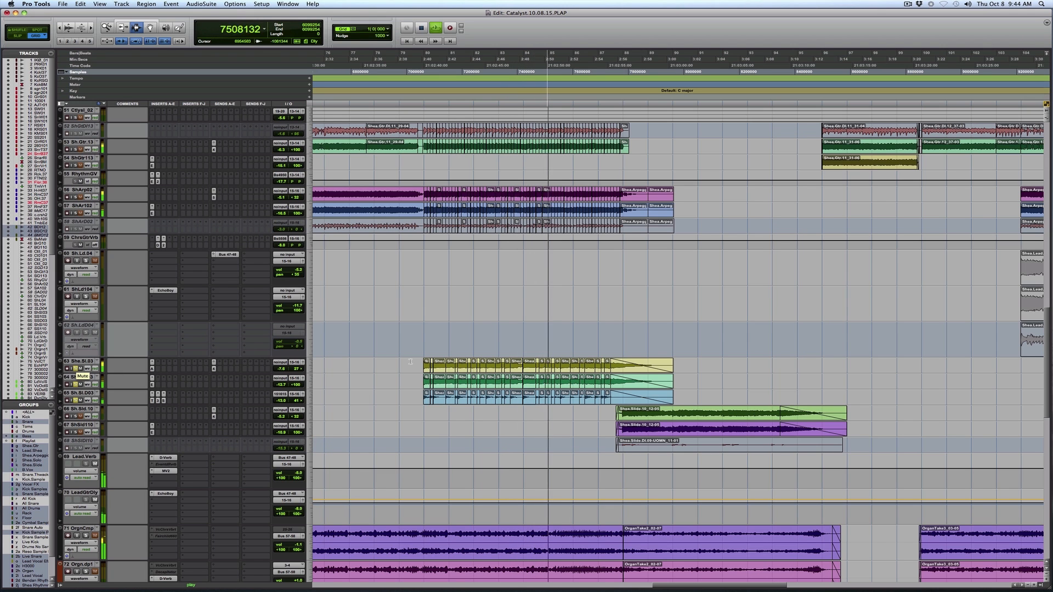
left_click_drag(410, 362, 698, 400)
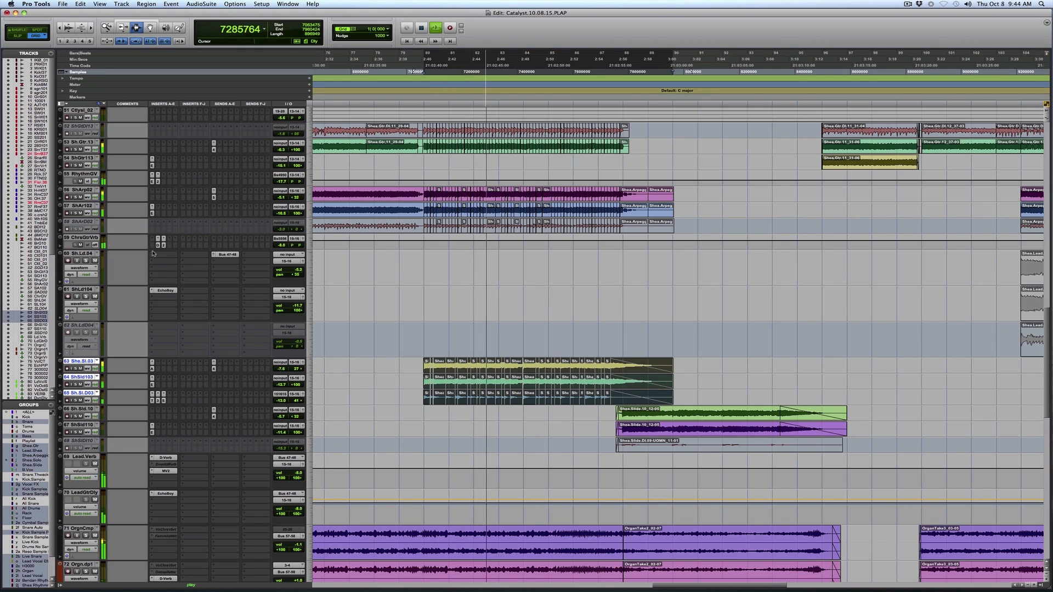
key("t")
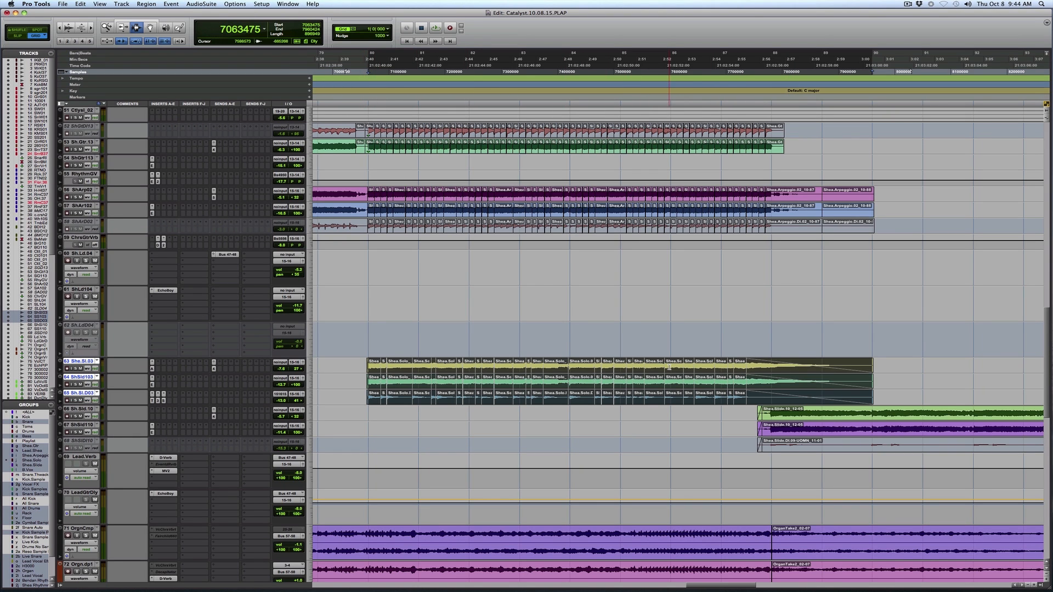
Select the chopped arpeggio and rhythm guitar passages from about bar 80 and play those guitar tracks soloed.
left_click_drag(368, 217, 821, 218)
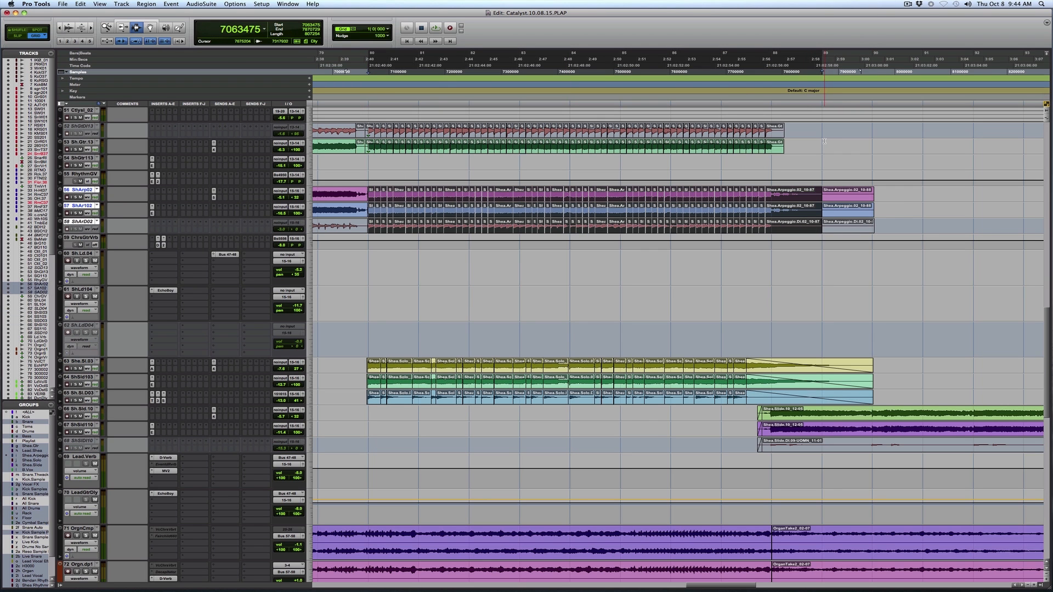
left_click(825, 141, "shift")
key("space")
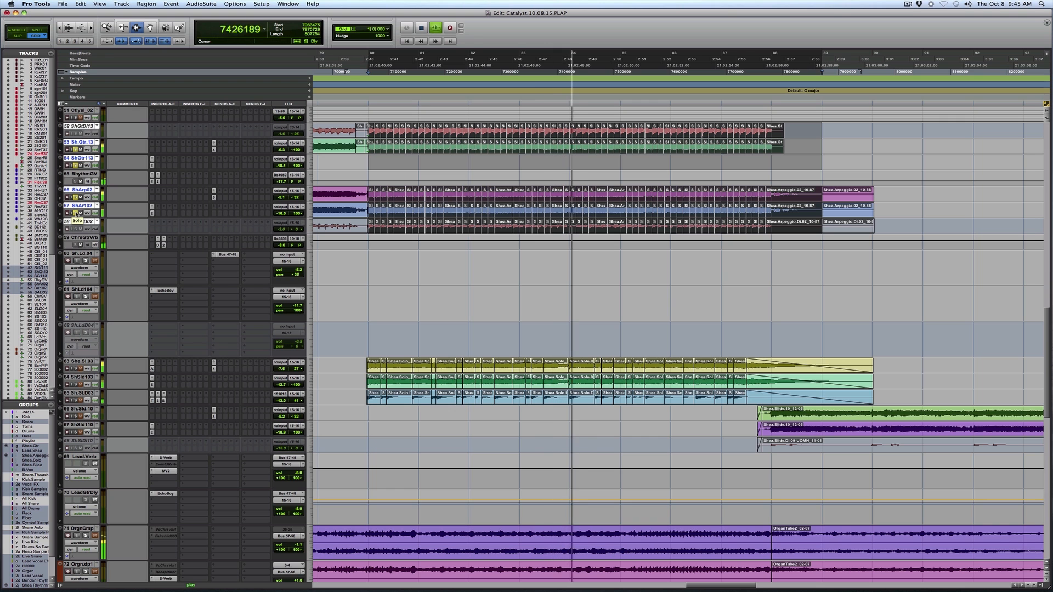
scroll(75, 214, "down", 5)
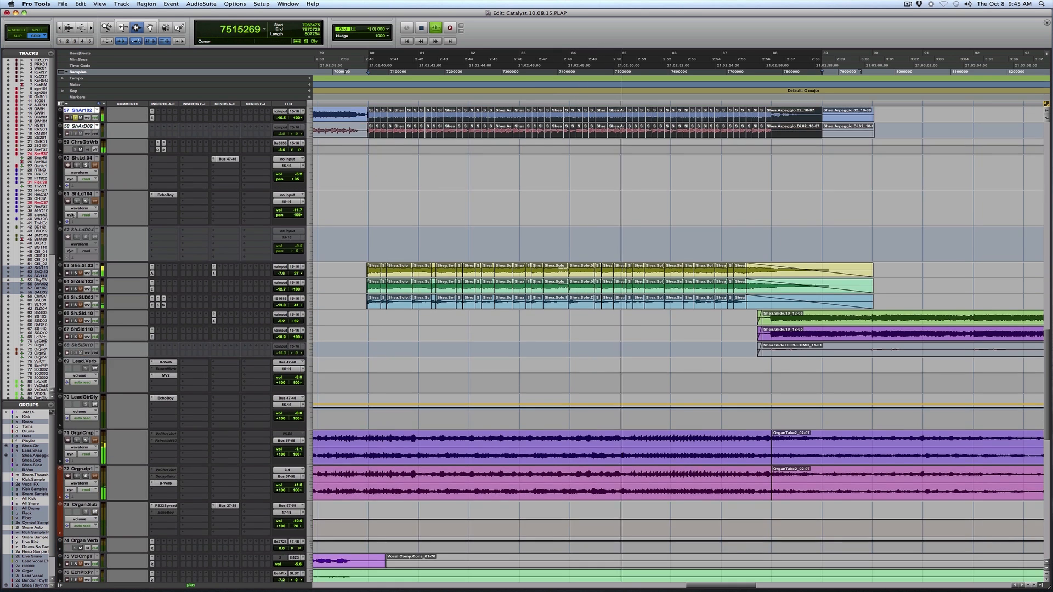
scroll(72, 215, "up", 8)
scroll(71, 215, "up", 3)
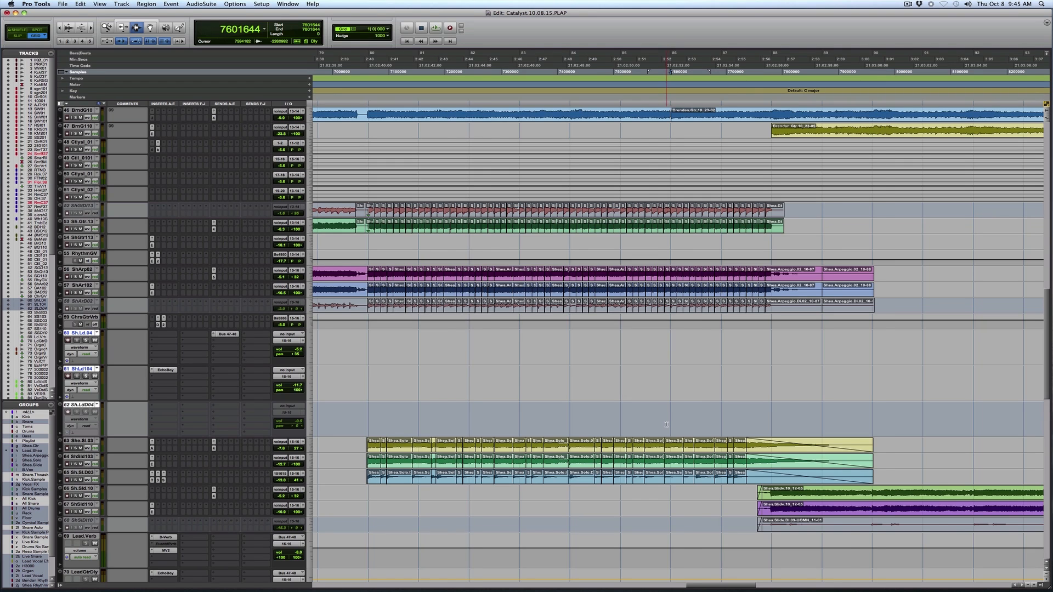
Play the slide guitar tracks Sh.Sld.10 and ShSld110 from just before their clips begin, examining where they follow the solo guitar.
left_click(644, 424)
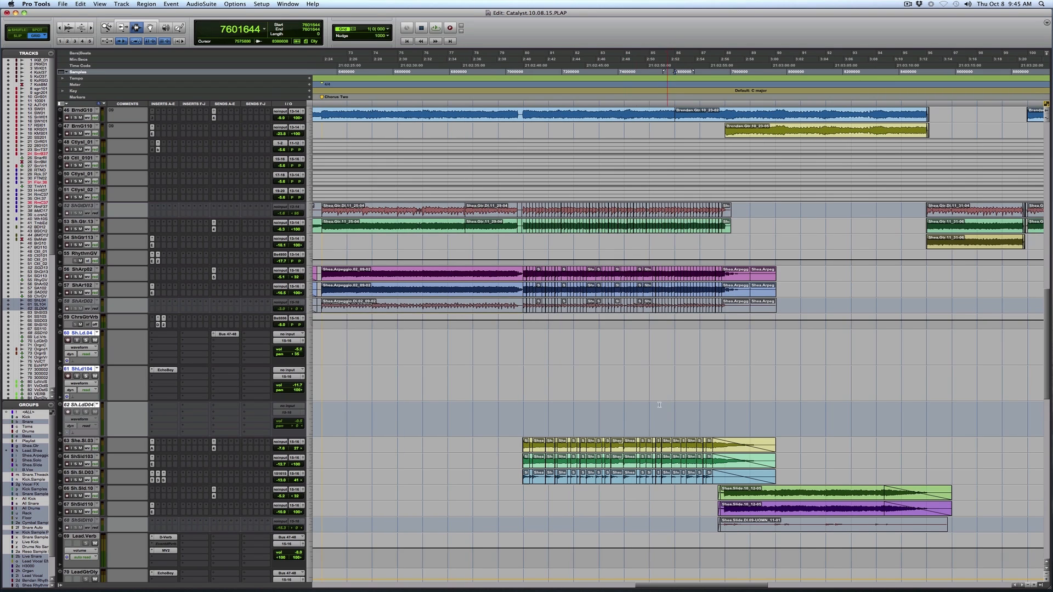
left_click_drag(968, 353, 968, 354)
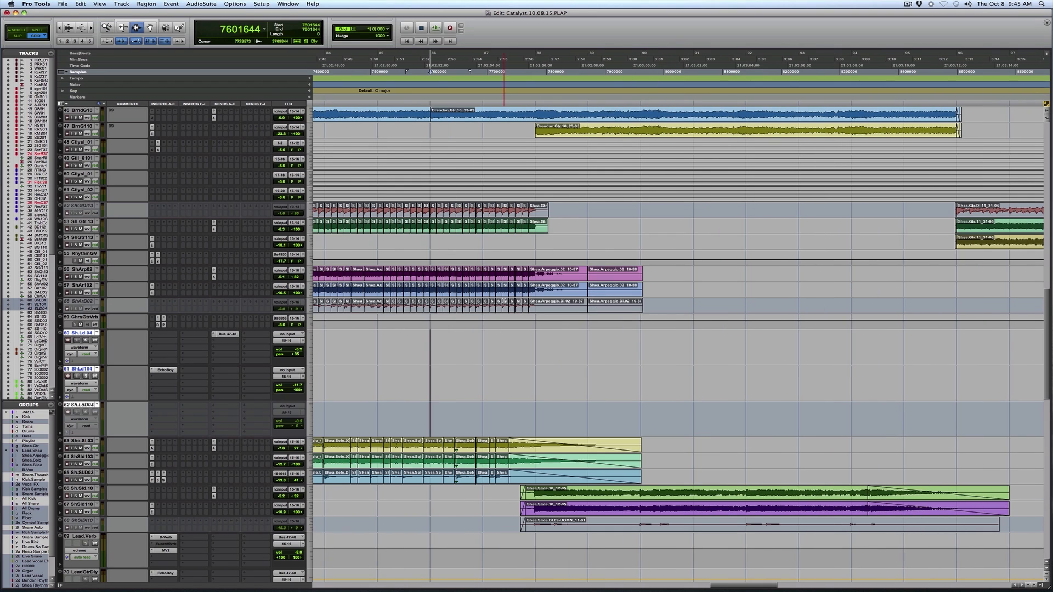
left_click(432, 503)
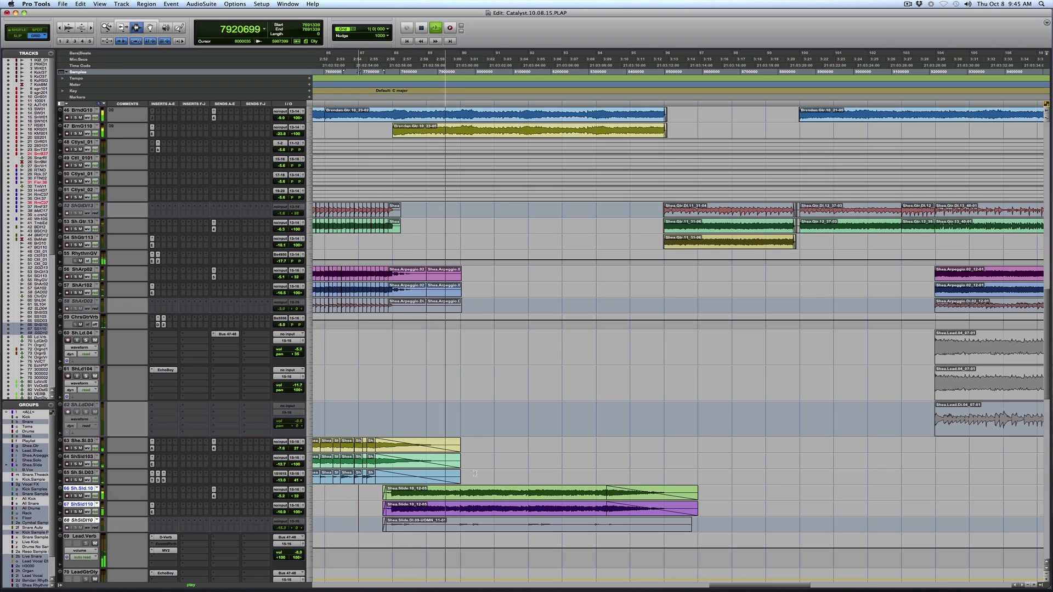
scroll(466, 482, "down", 2)
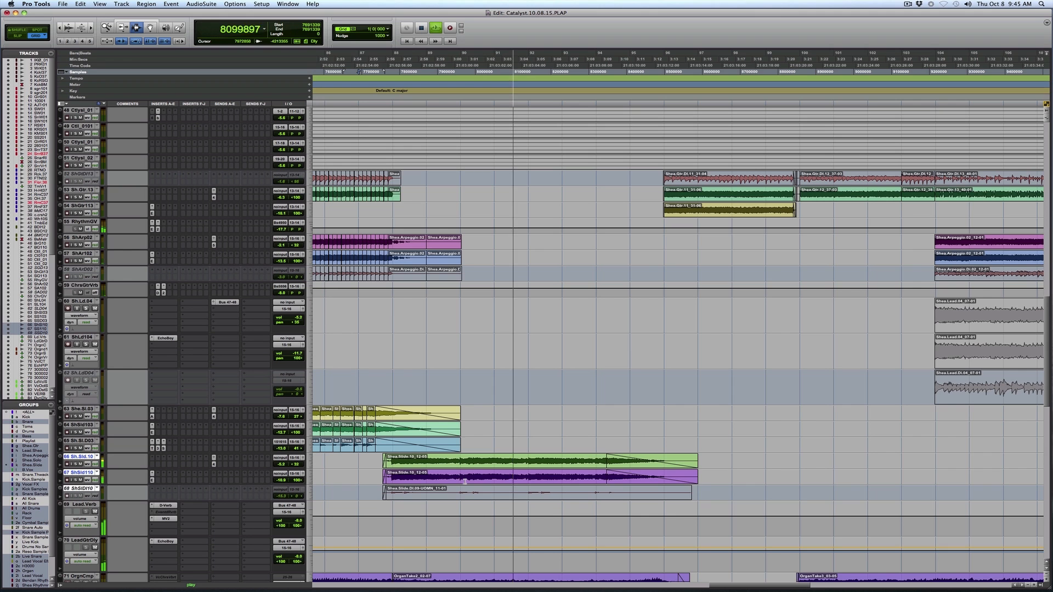
key("r")
key("r")
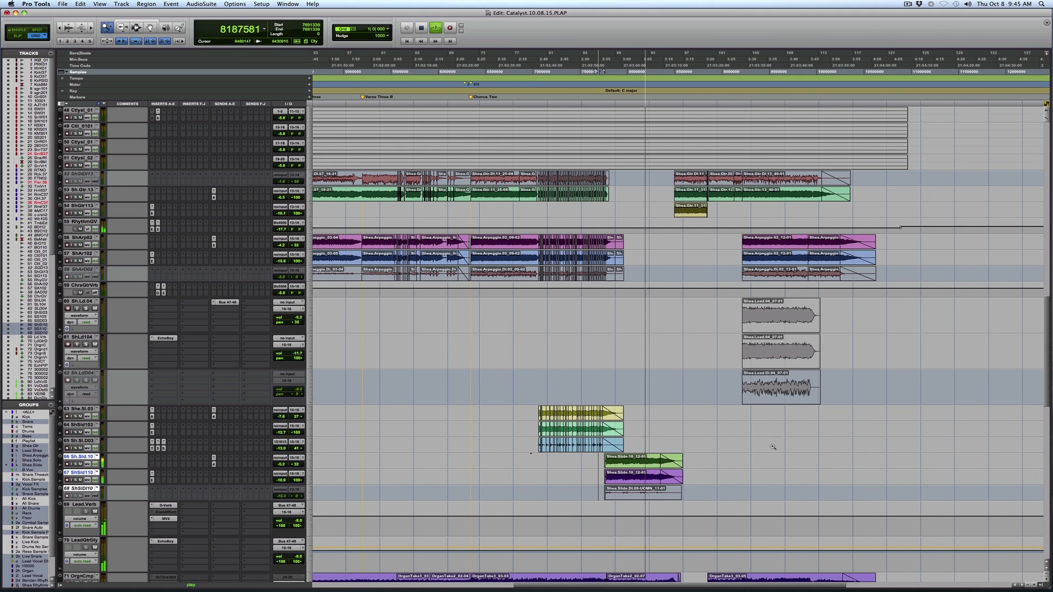
Select the chopped solo guitar passage from bar 80 to bar 88 and set its three tracks to medium height.
key("t")
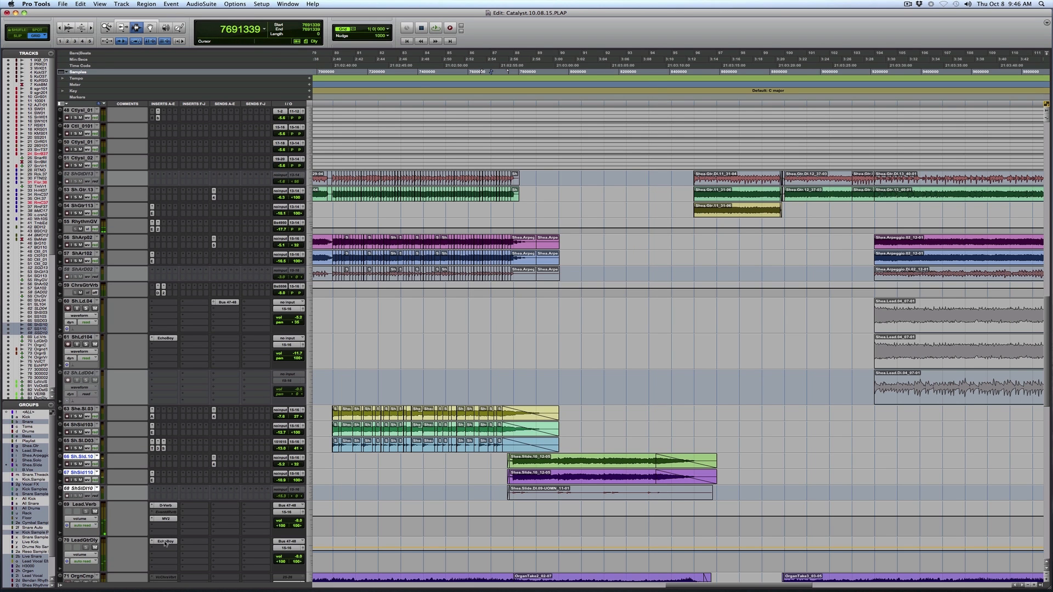
key("r")
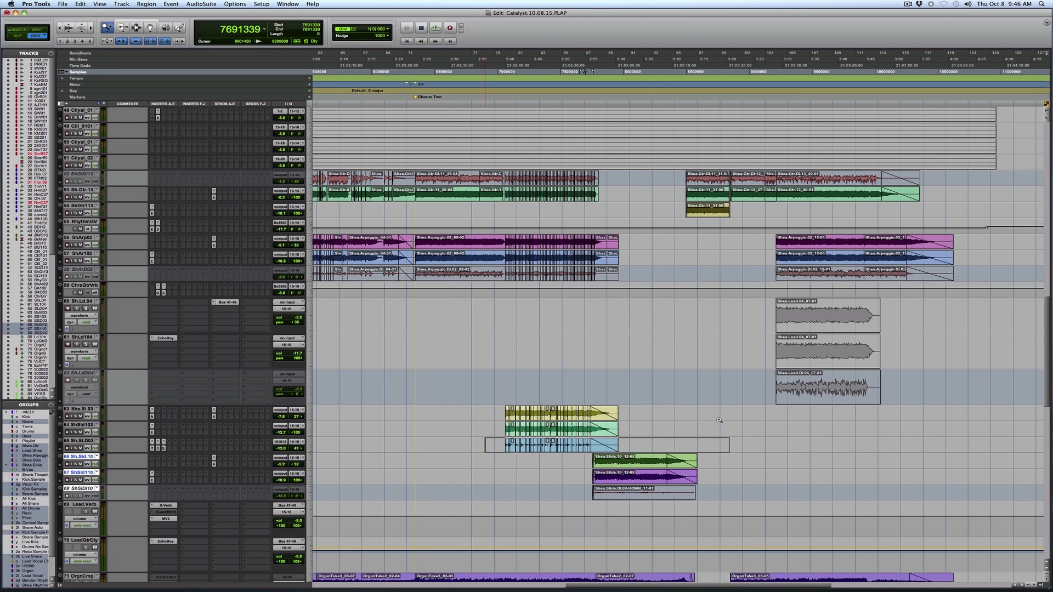
left_click_drag(719, 421, 719, 421)
left_click(382, 449)
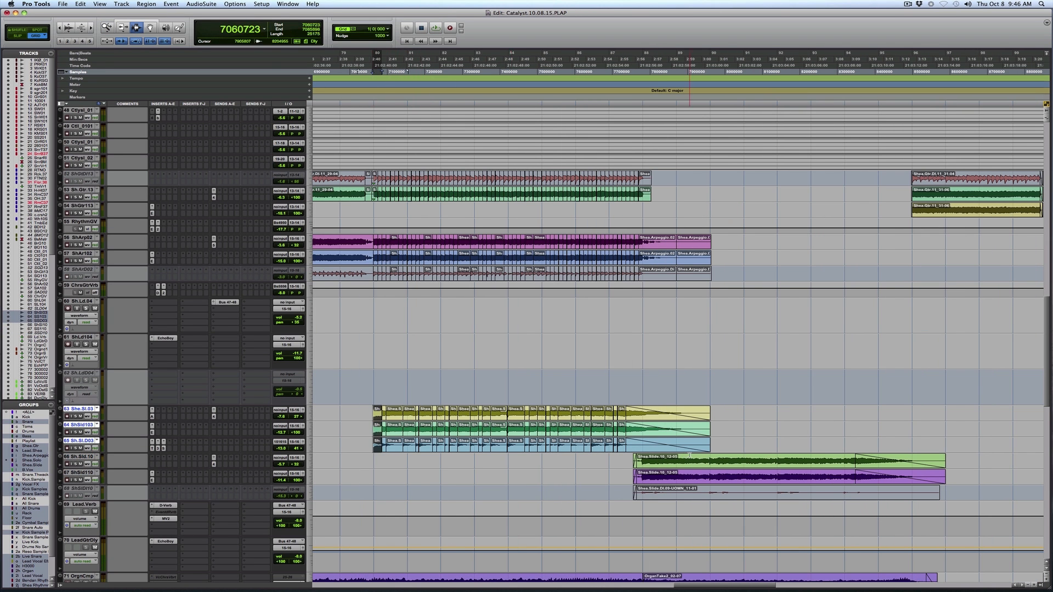
left_click(652, 442, "shift")
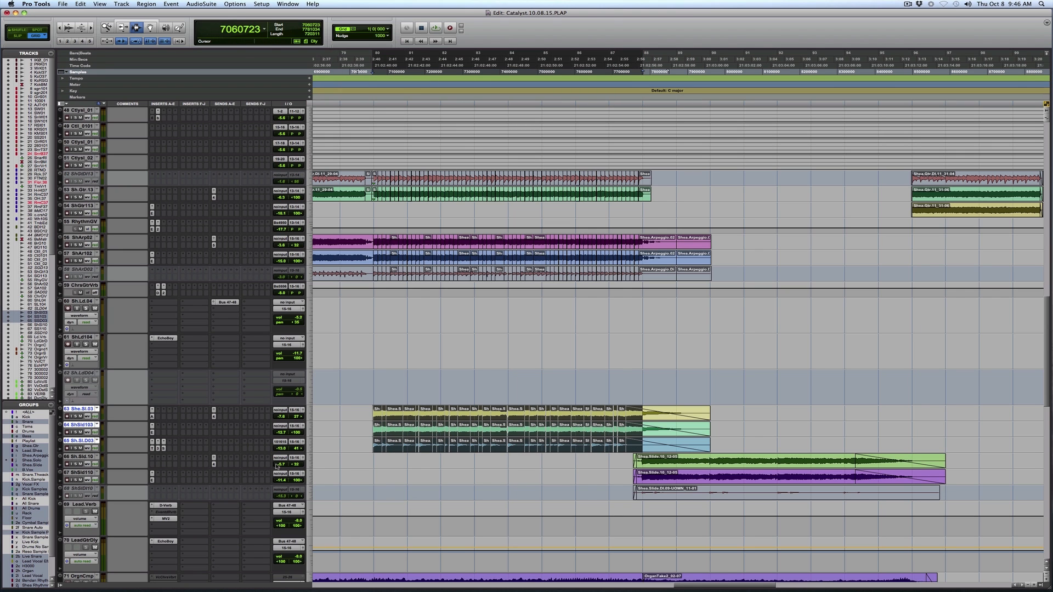
left_click(310, 447)
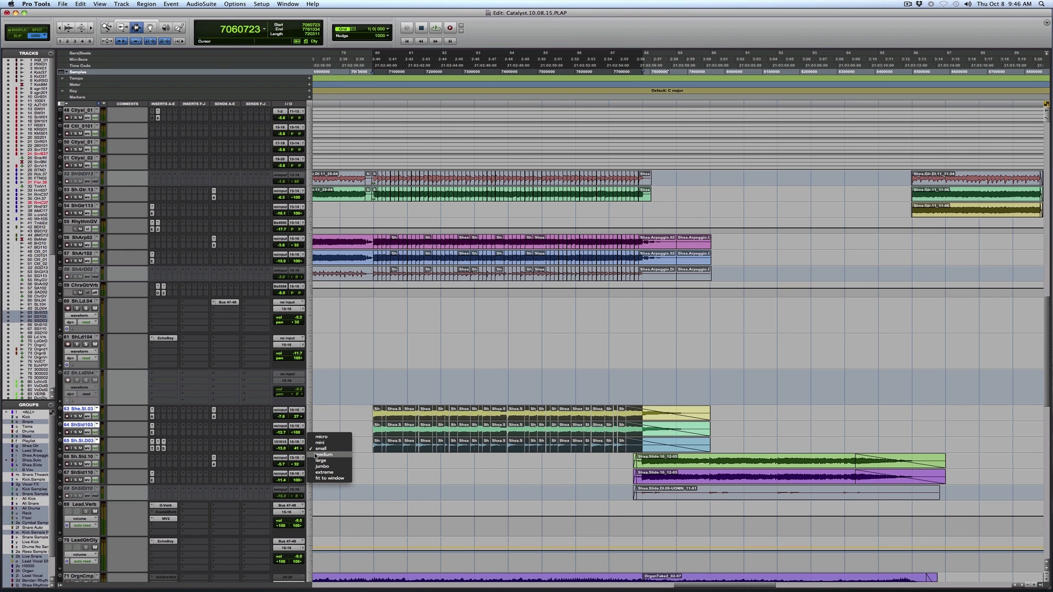
left_click(324, 455)
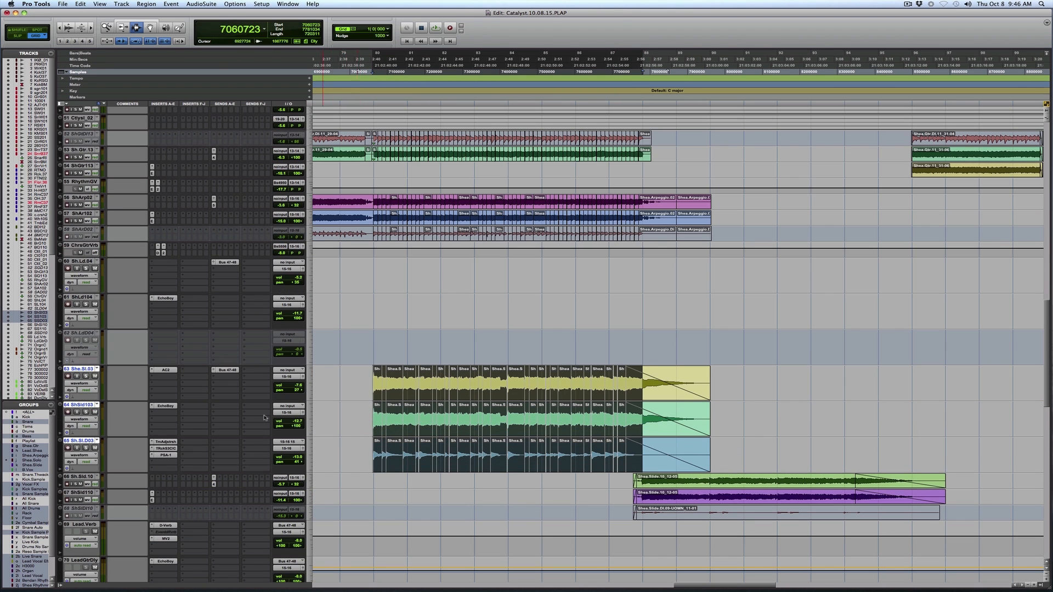
Play She.Sl.03 soloed, add ShSld103, and view the AC2 and EchoBoy plug-ins on these solo guitar tracks.
left_click(166, 371)
left_click(170, 373)
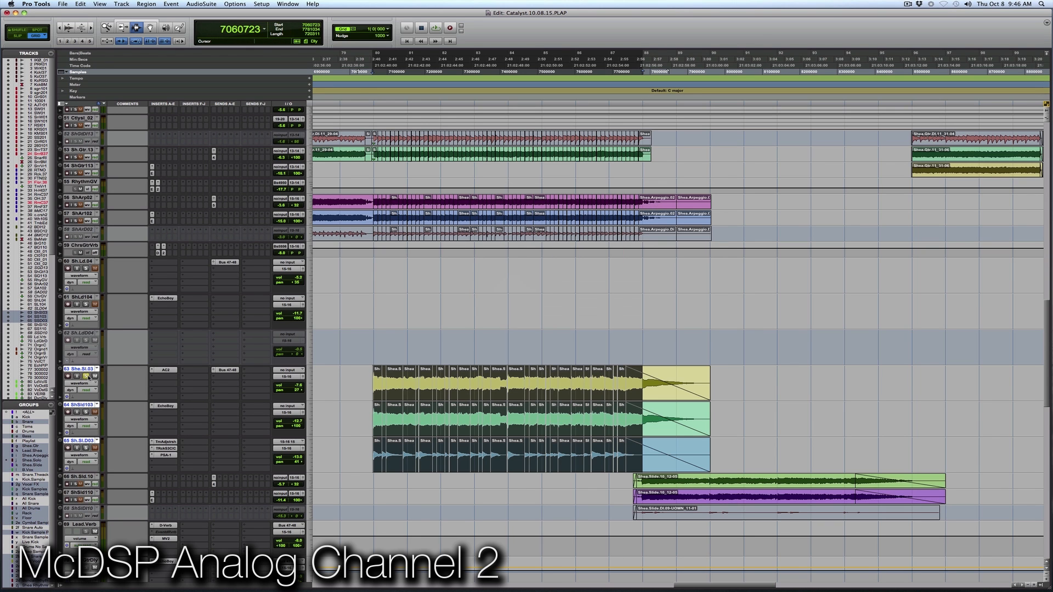
key("space")
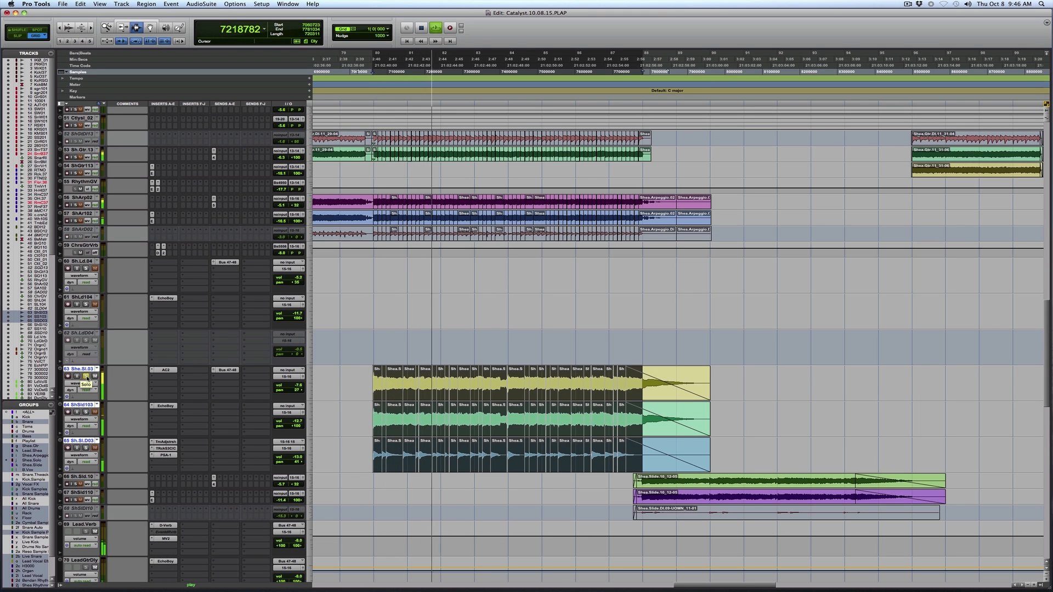
left_click(86, 412)
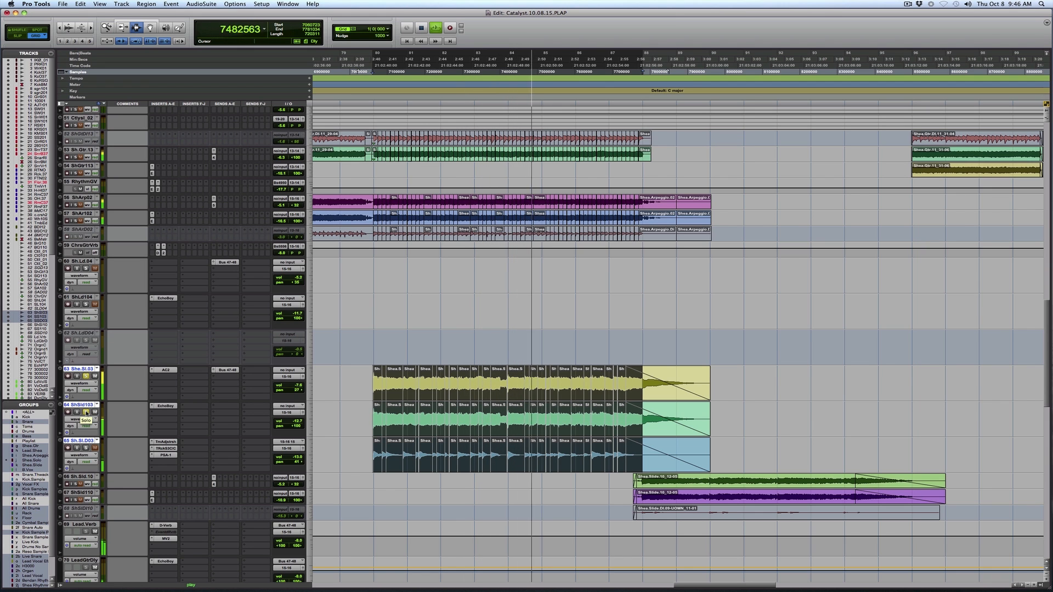
left_click(164, 406)
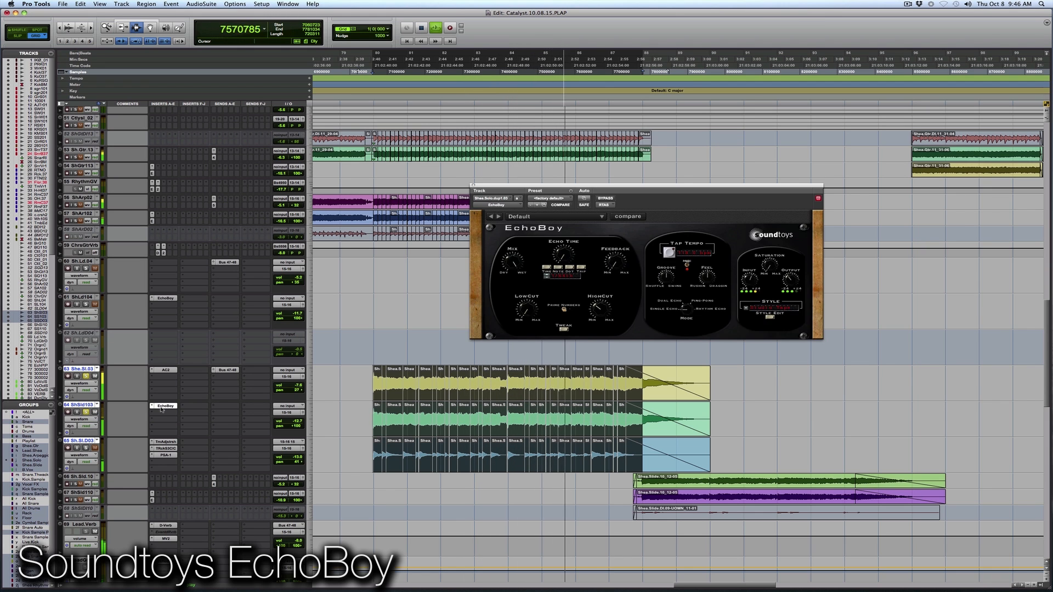
left_click(164, 407)
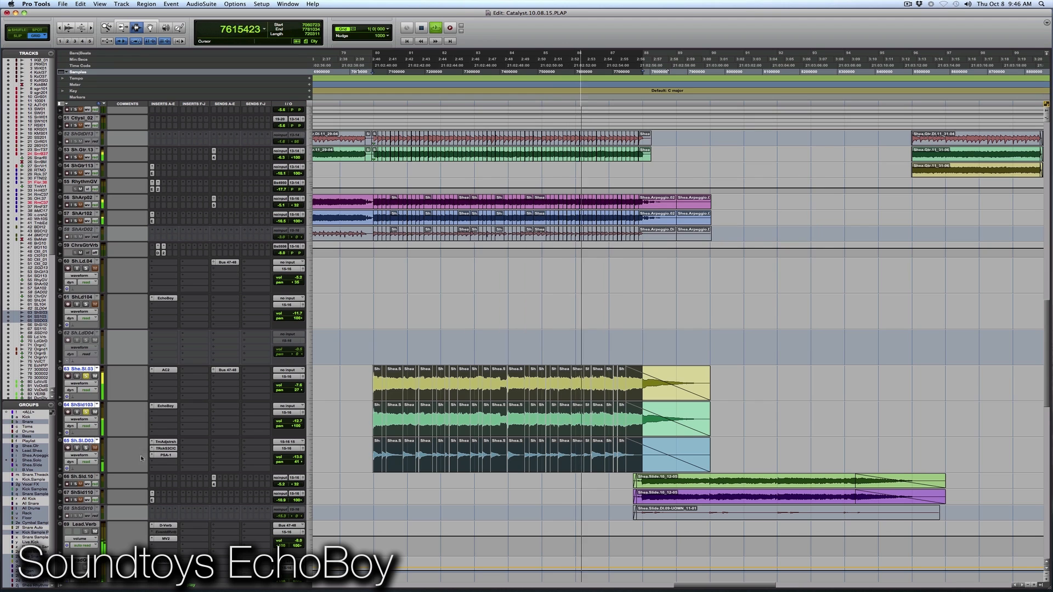
Isolate the DI track Sh.Sl.D03, open its Time Adjuster and compare its waveform alignment with the other two solo guitar tracks.
left_click(85, 449)
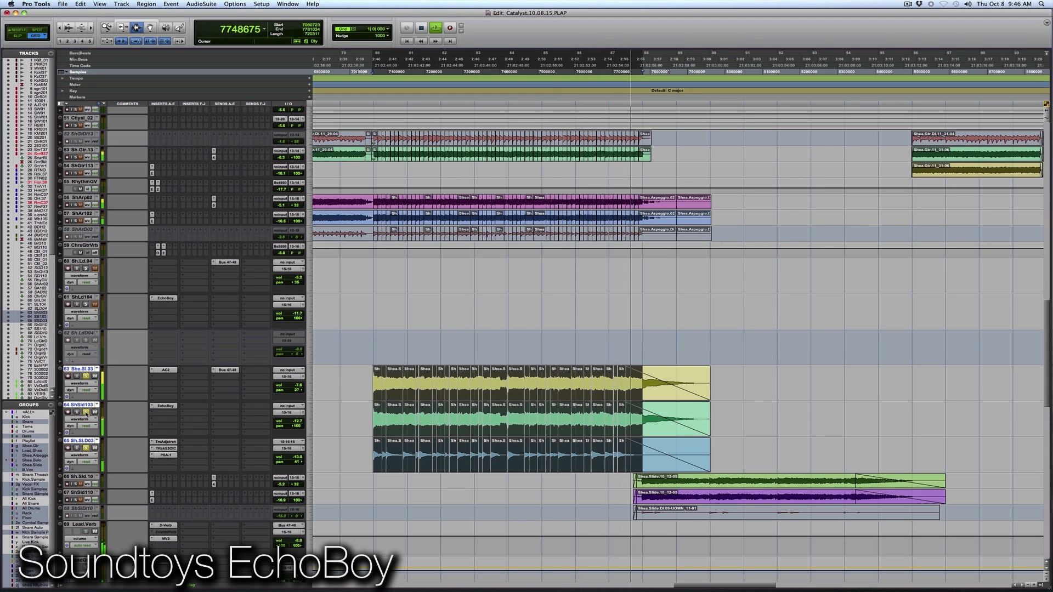
left_click(86, 377)
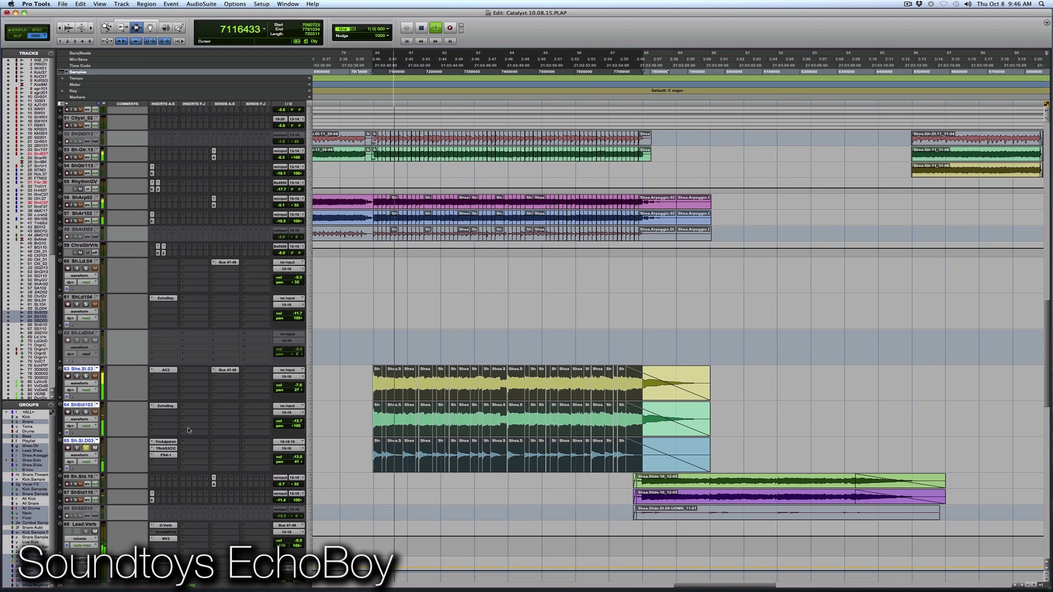
left_click(170, 442)
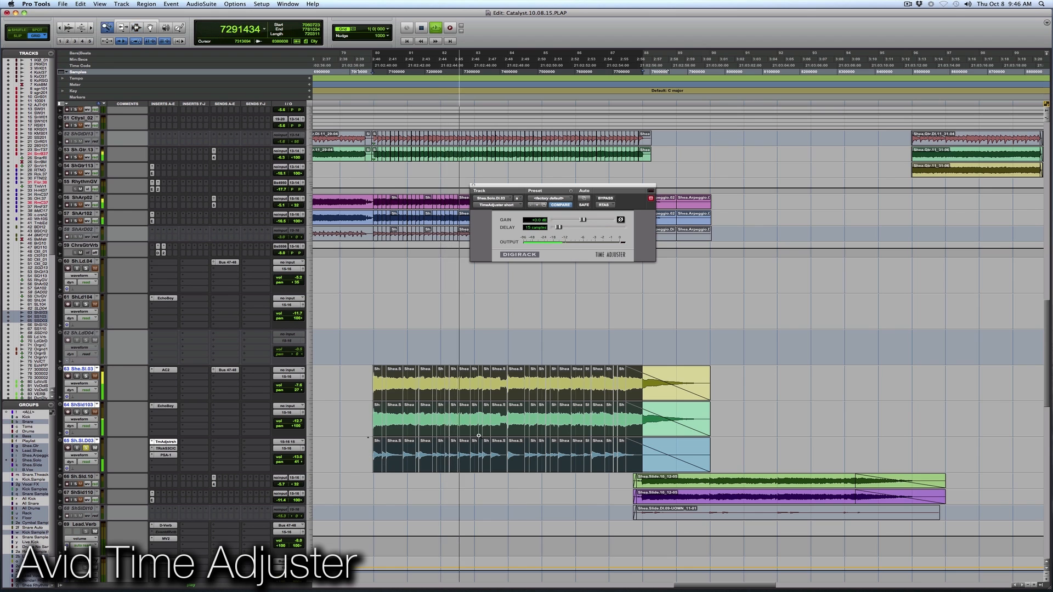
key("t")
key("t")
key("t")
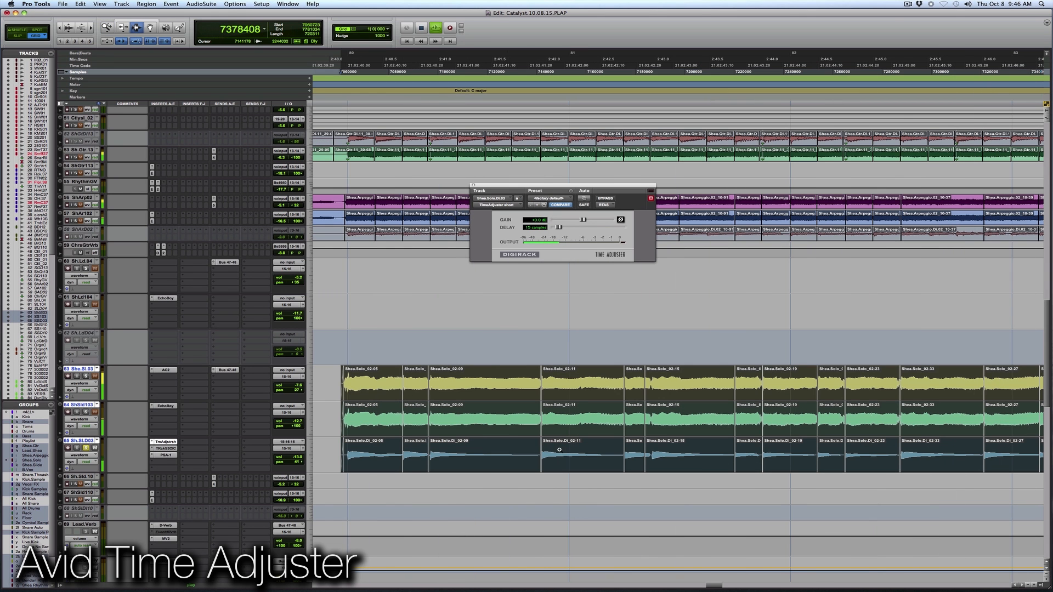
scroll(400, 455, "up", 5)
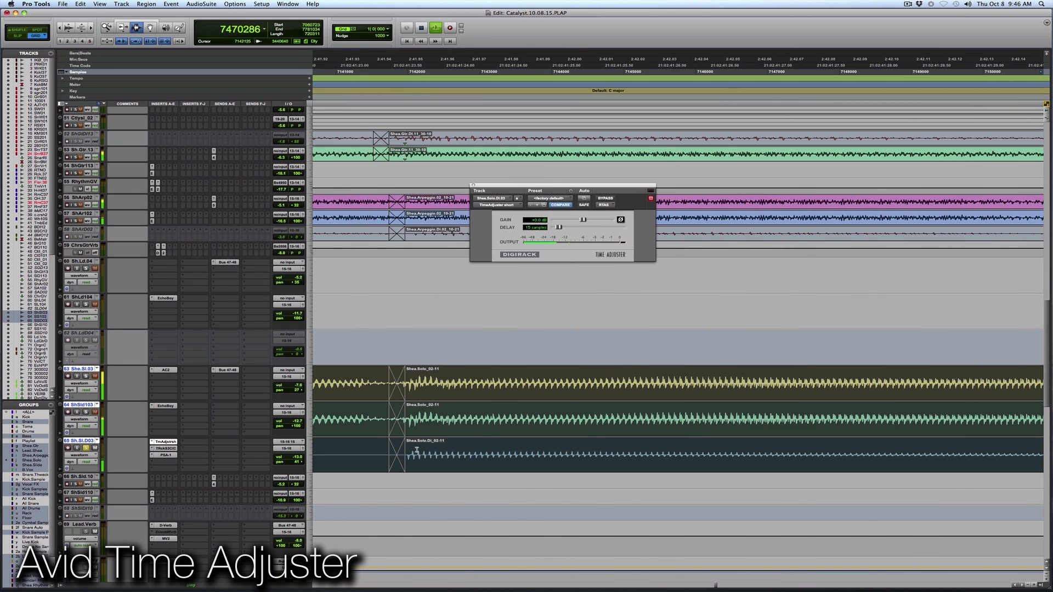
scroll(393, 455, "up", 3)
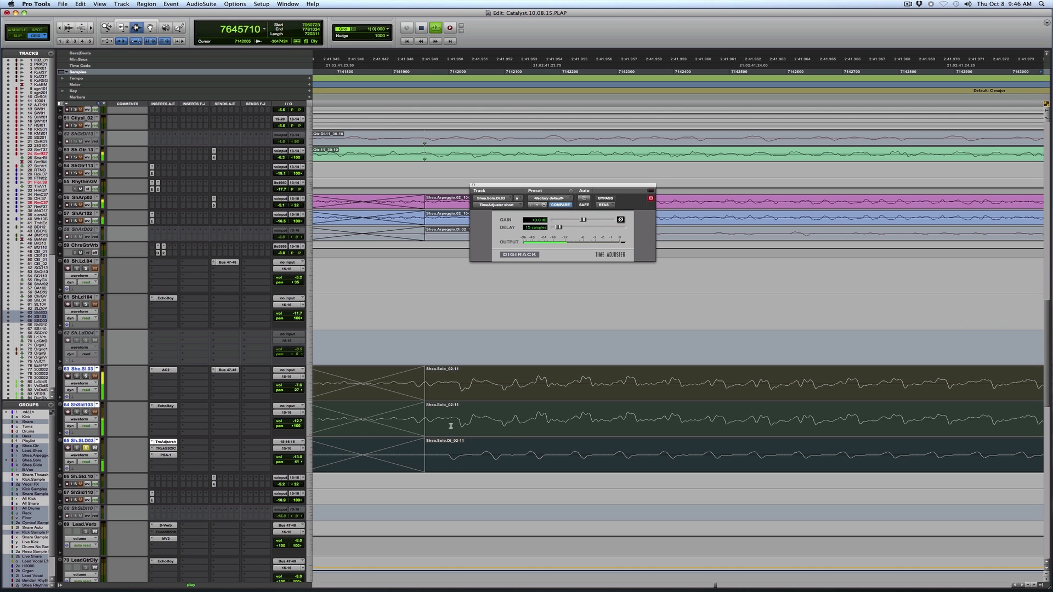
In Slip mode, play from within the solo guitar passage, view the DI track's SansAmp PSA-1 and audition all three solo tracks together.
left_click(447, 401)
scroll(446, 405, "right", 5)
key("F2")
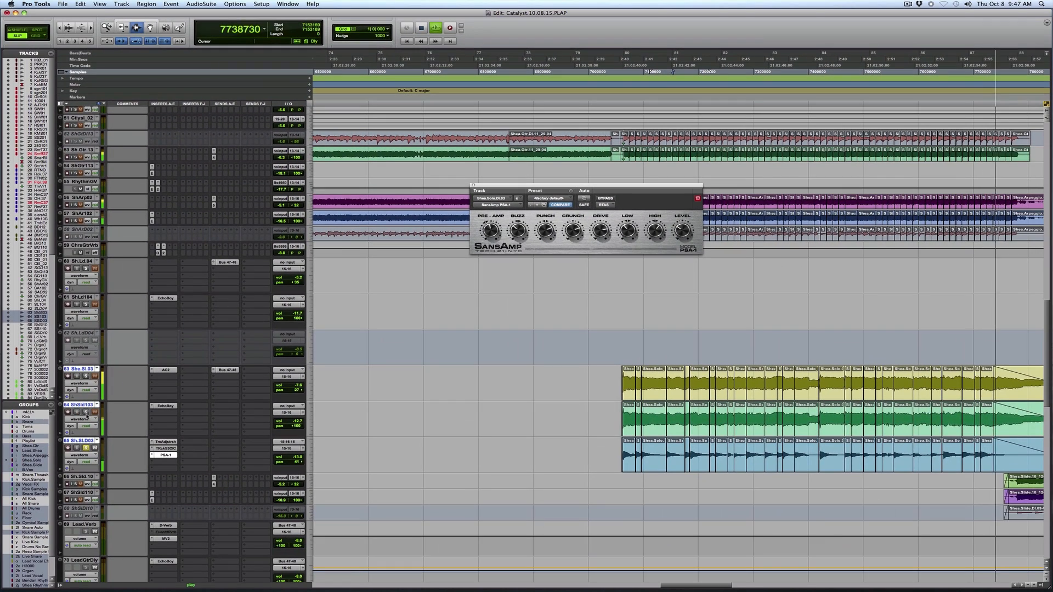
left_click(86, 412)
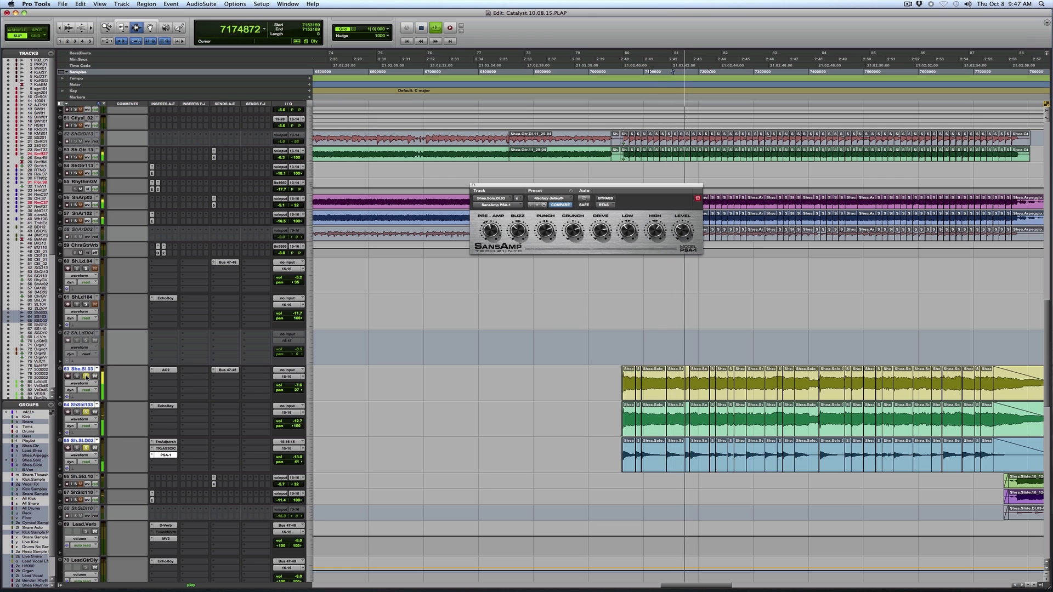
left_click(85, 448)
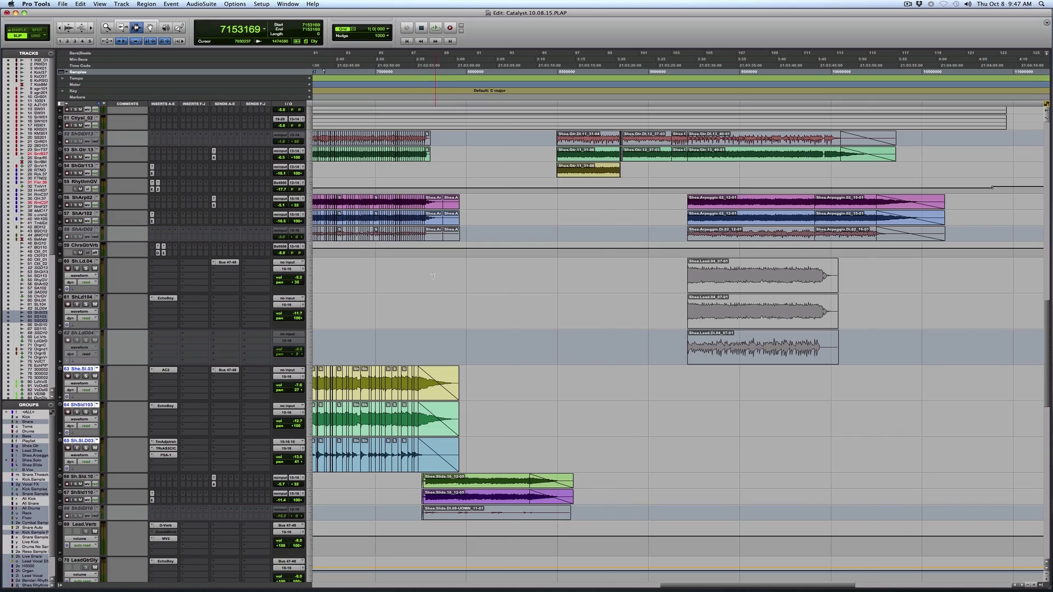
Return to Grid mode and play the mix from the slide guitar entry, examining the tracks from the organ up to the bass.
key("F4")
left_click(431, 280)
key("space")
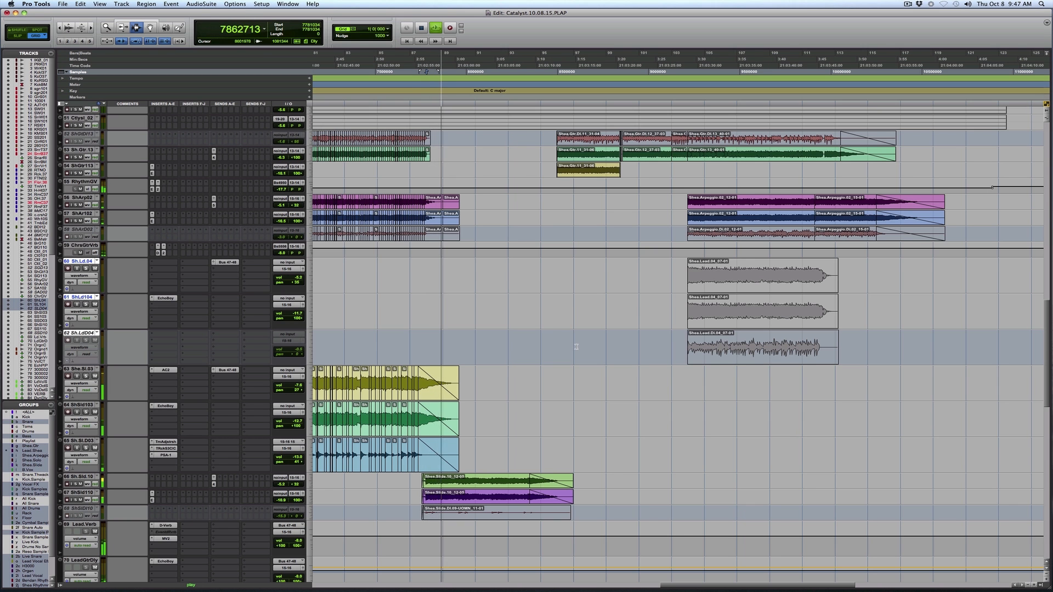
scroll(576, 347, "down", 5)
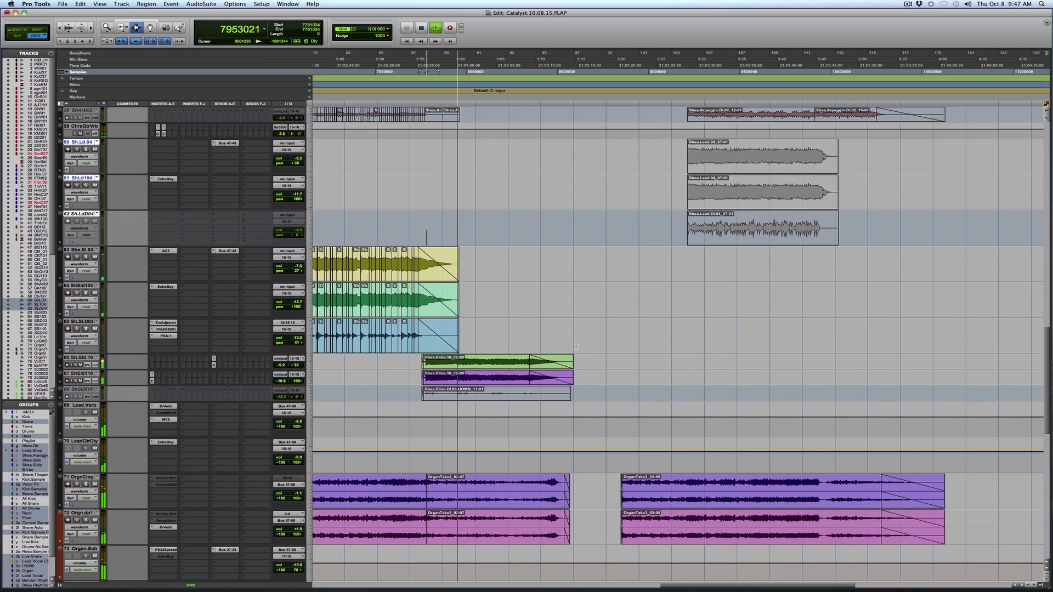
scroll(576, 347, "down", 1)
scroll(577, 346, "up", 7)
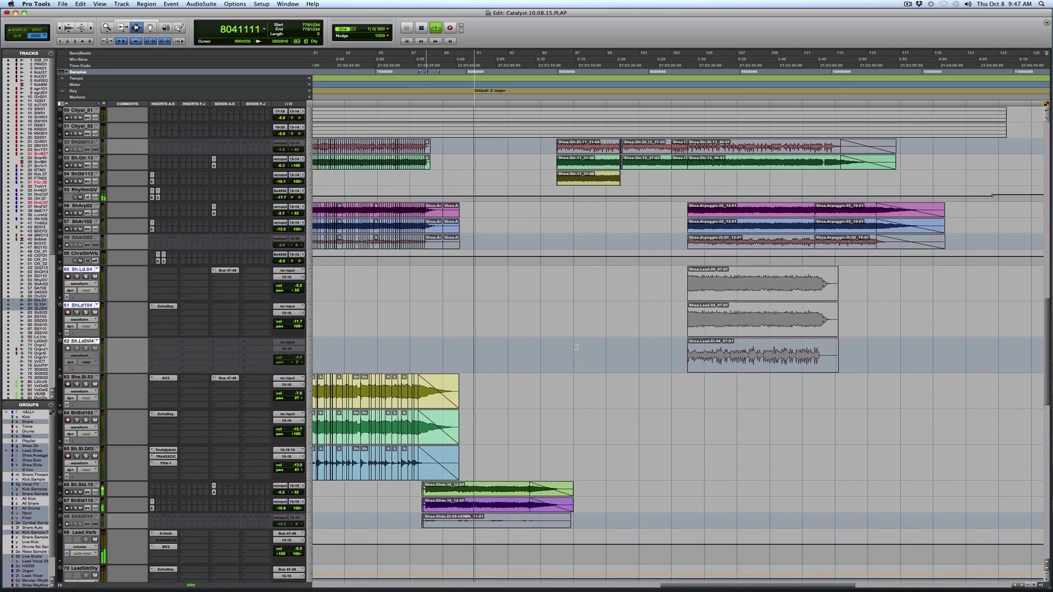
scroll(576, 347, "up", 3)
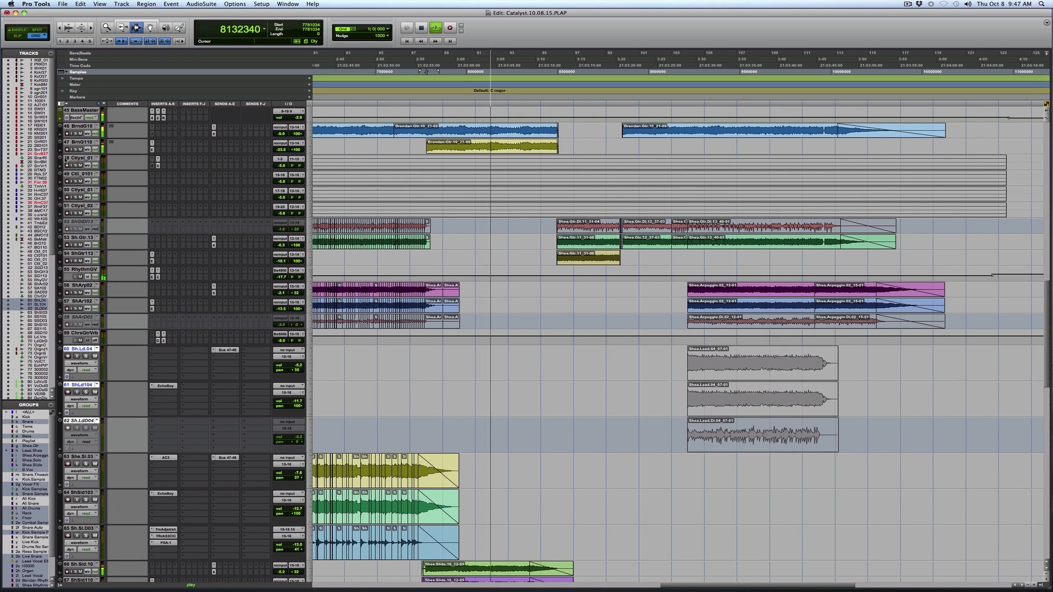
Play BrndG10 and BrnG110 soloed over the passage from about bar 88 and view BrnG110's EchoBoy.
left_click(76, 134)
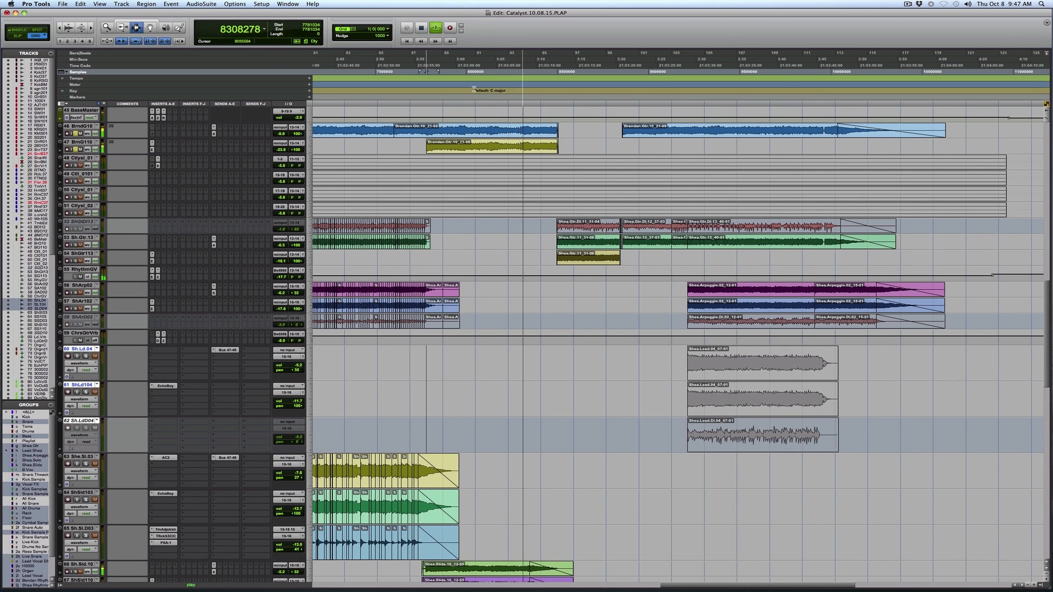
left_click_drag(426, 135, 523, 136)
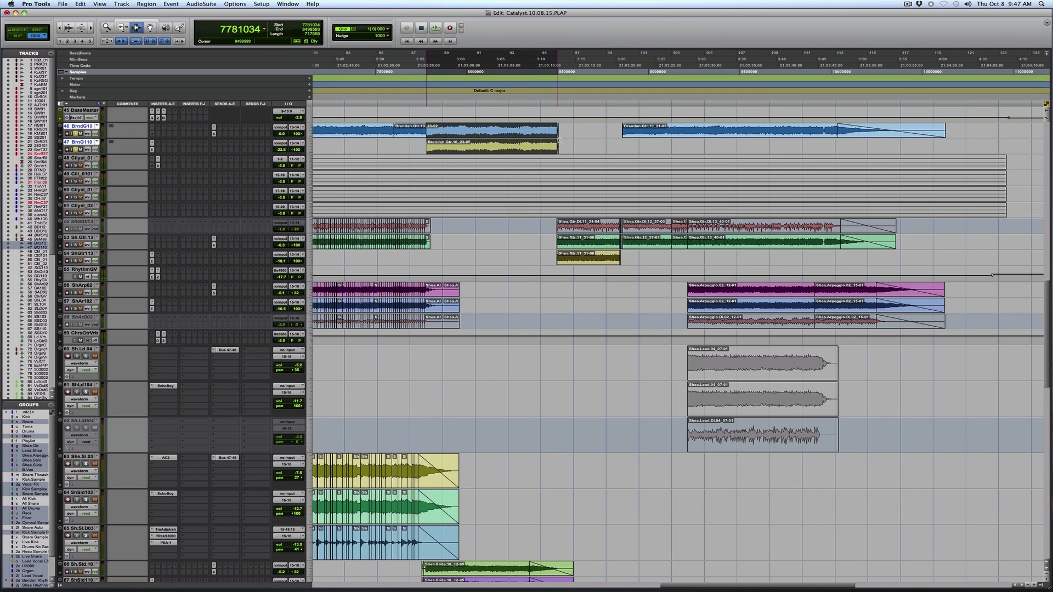
left_click(152, 149)
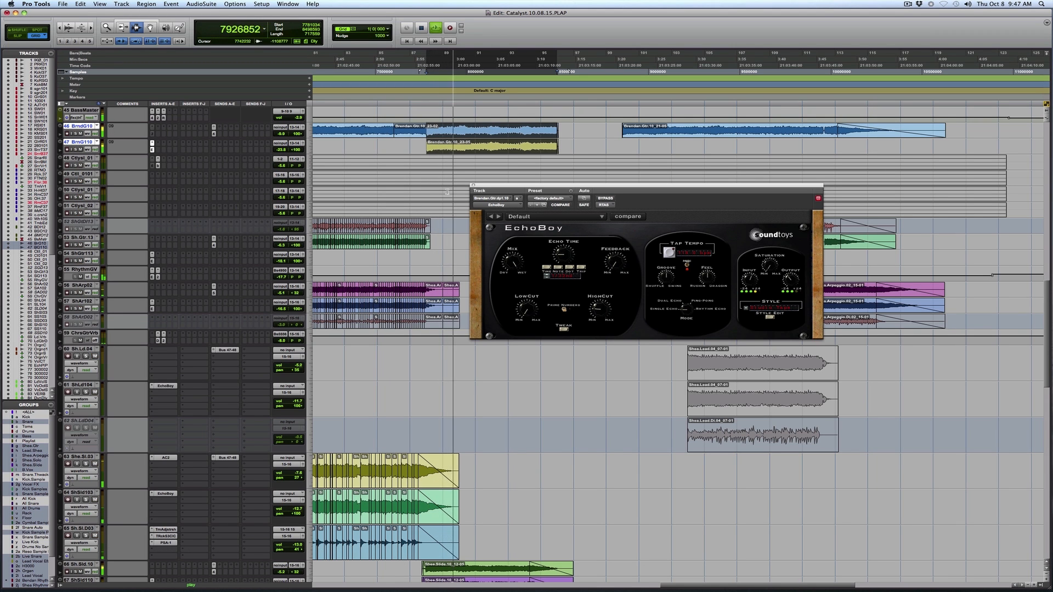
left_click(473, 185)
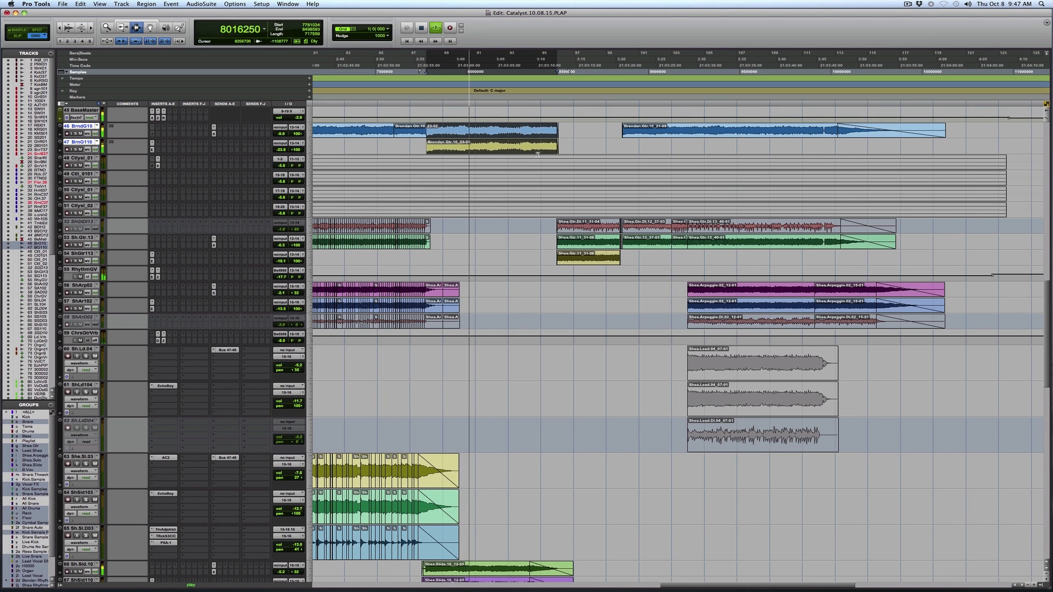
Play the chorus breakdown from just before bar 96, examining the guitar clips on Sh.Gtr.13 and ShGtr113.
left_click(543, 227)
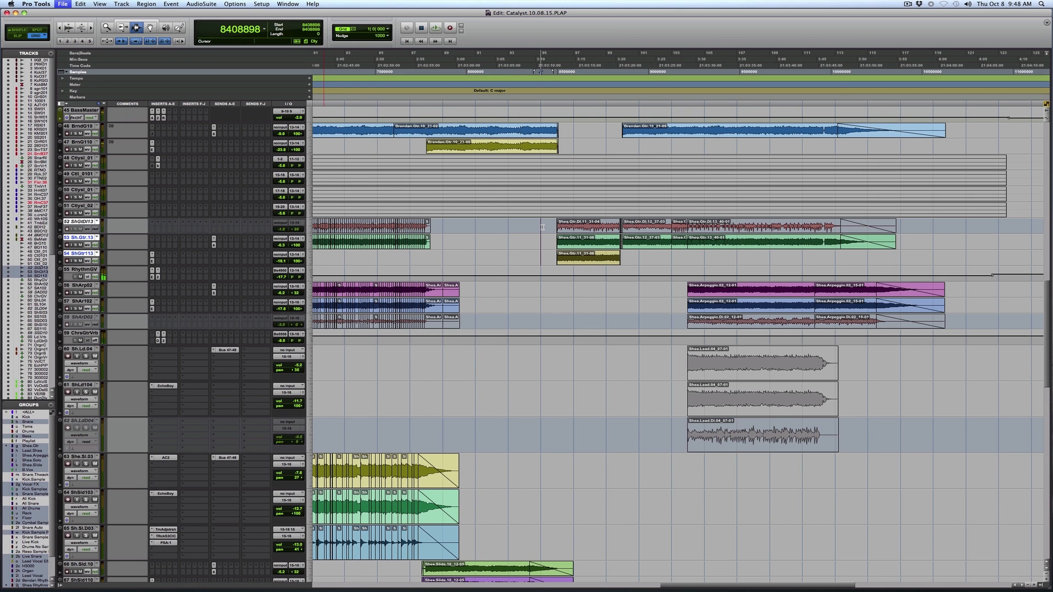
key("r")
key("space")
key("F5")
left_click_drag(594, 240, 731, 240)
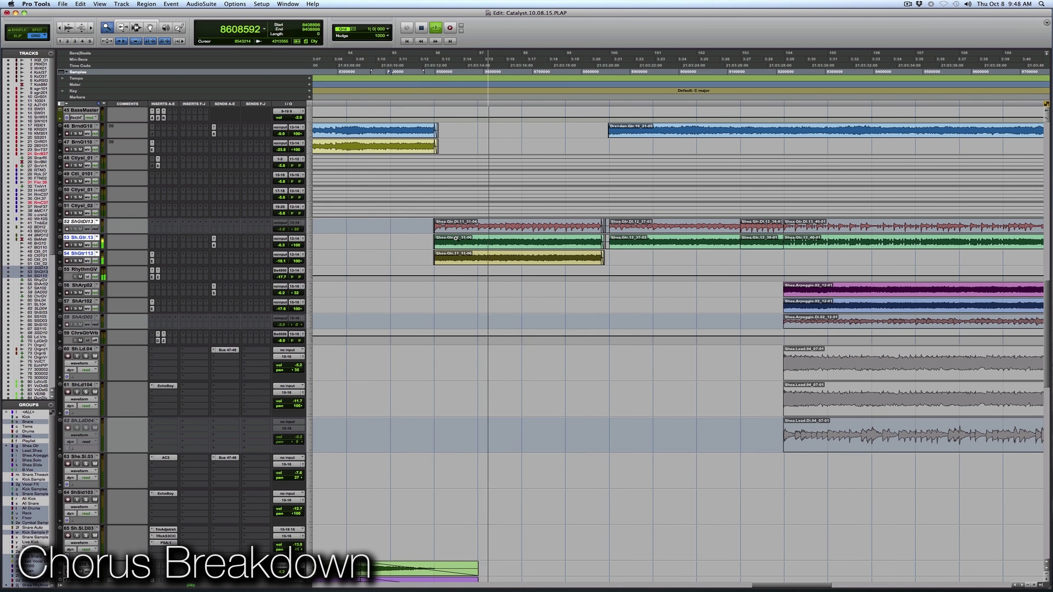
key("r")
key("r")
left_click_drag(558, 246, 927, 247)
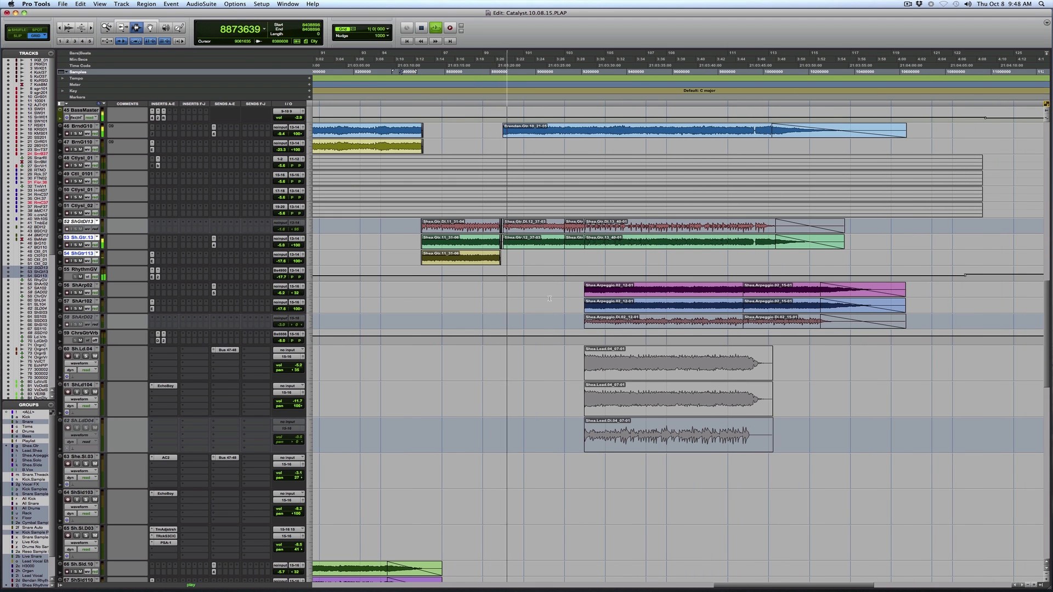
Play the chorus outro from bar 104, examining its arpeggio, lead, organ and vocal tracks.
scroll(549, 299, "down", 3)
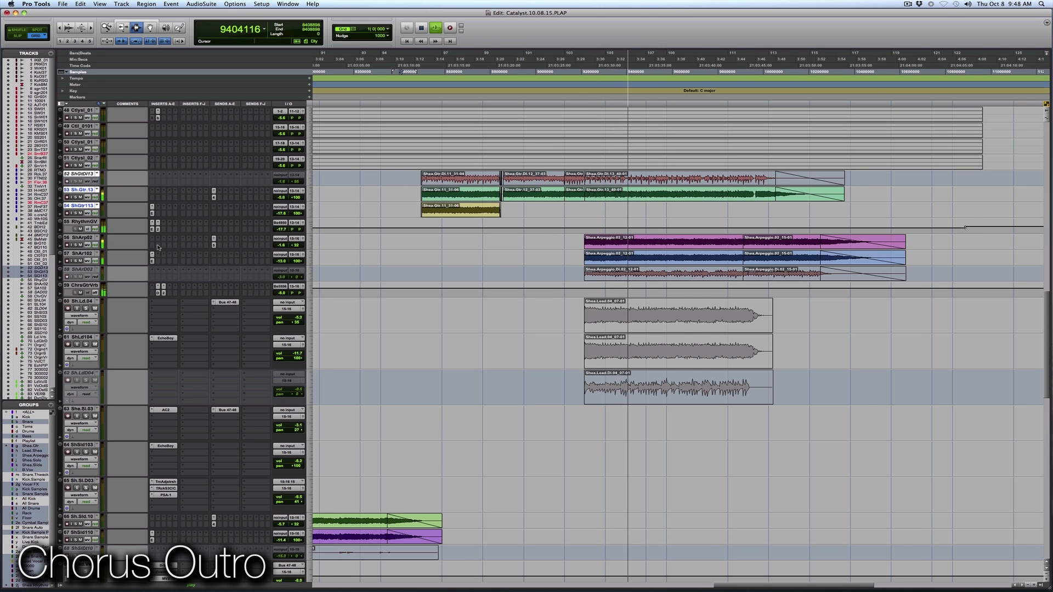
key("r")
key("r")
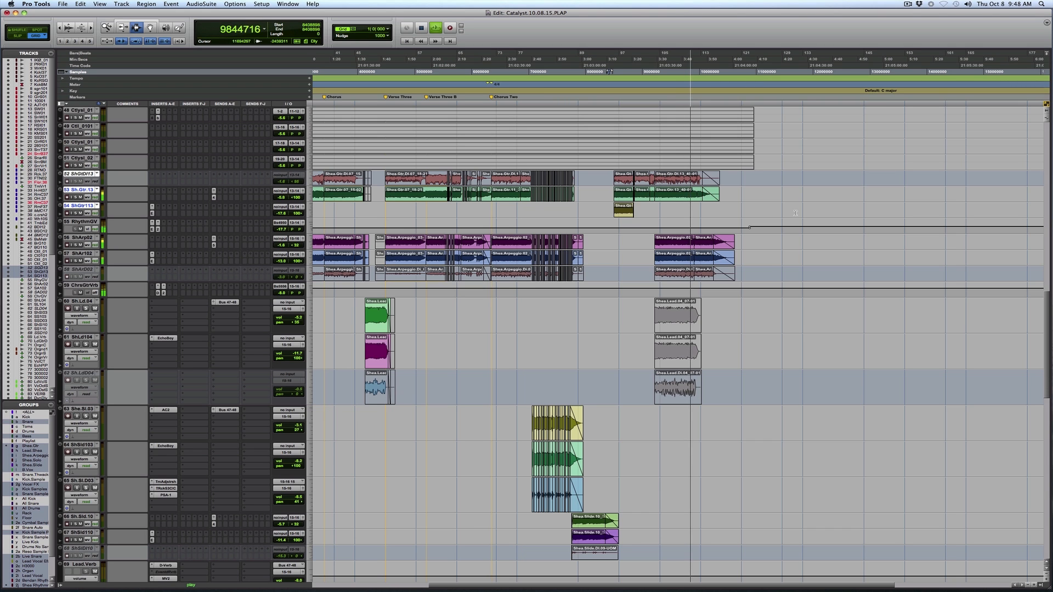
left_click_drag(597, 258, 838, 285)
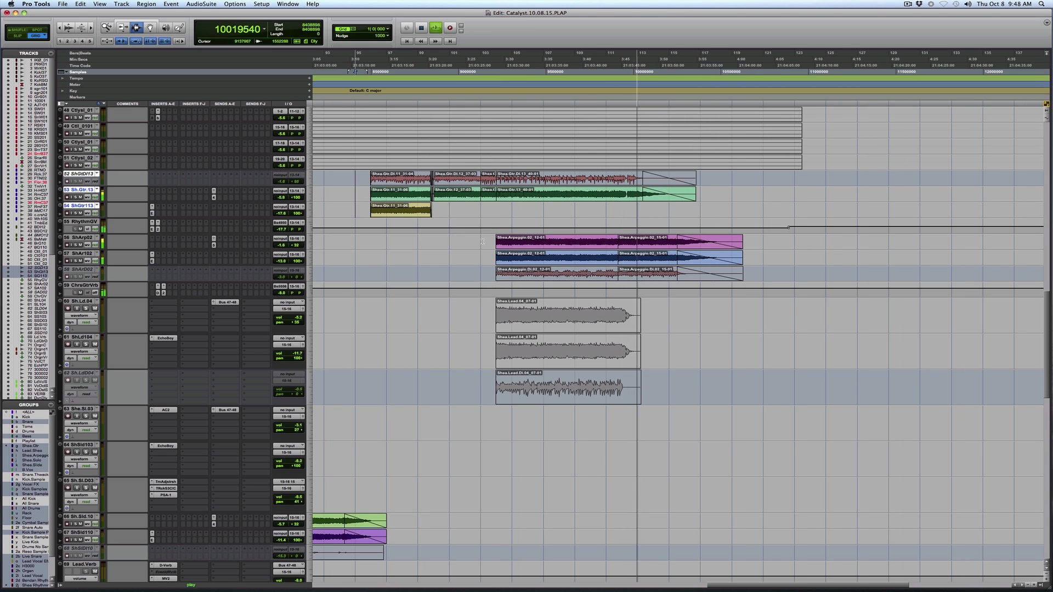
left_click(481, 242)
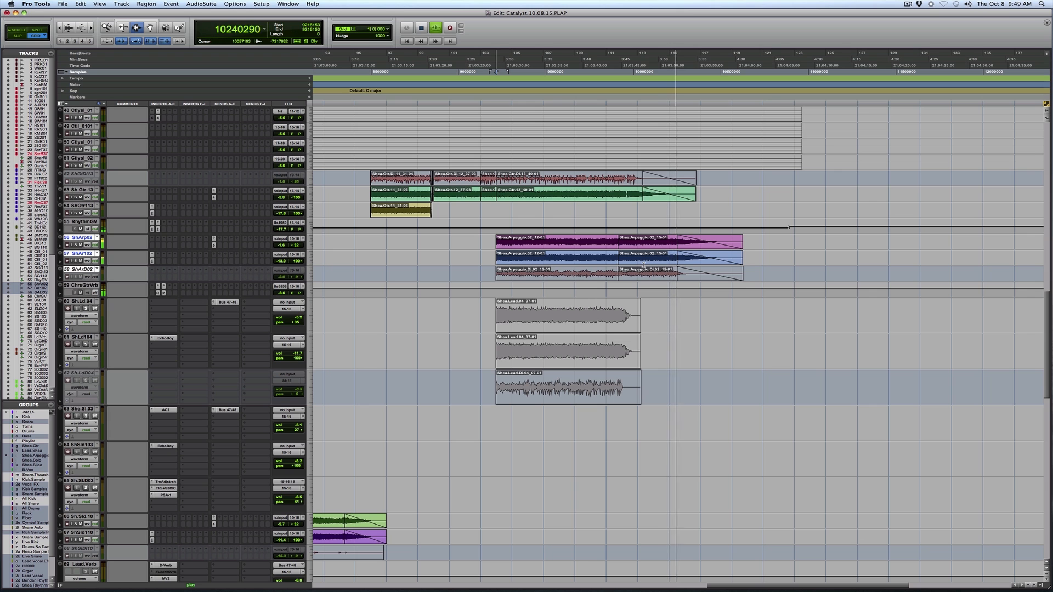
scroll(128, 110, "down", 10)
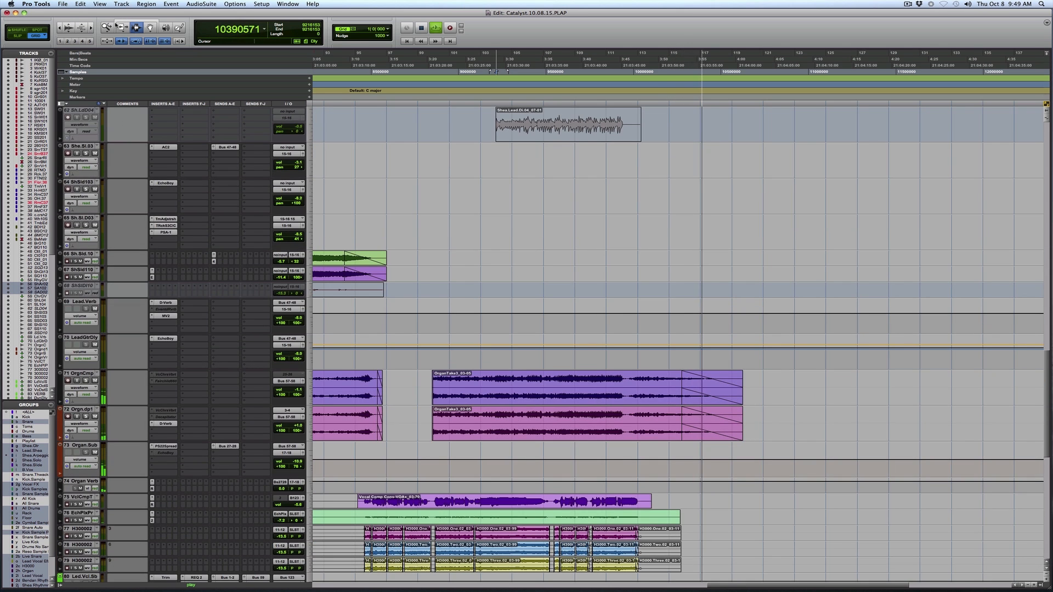
Show the whole song and place the cursor at the start of the intro clips on the Ctlyst tracks.
double_click(110, 29)
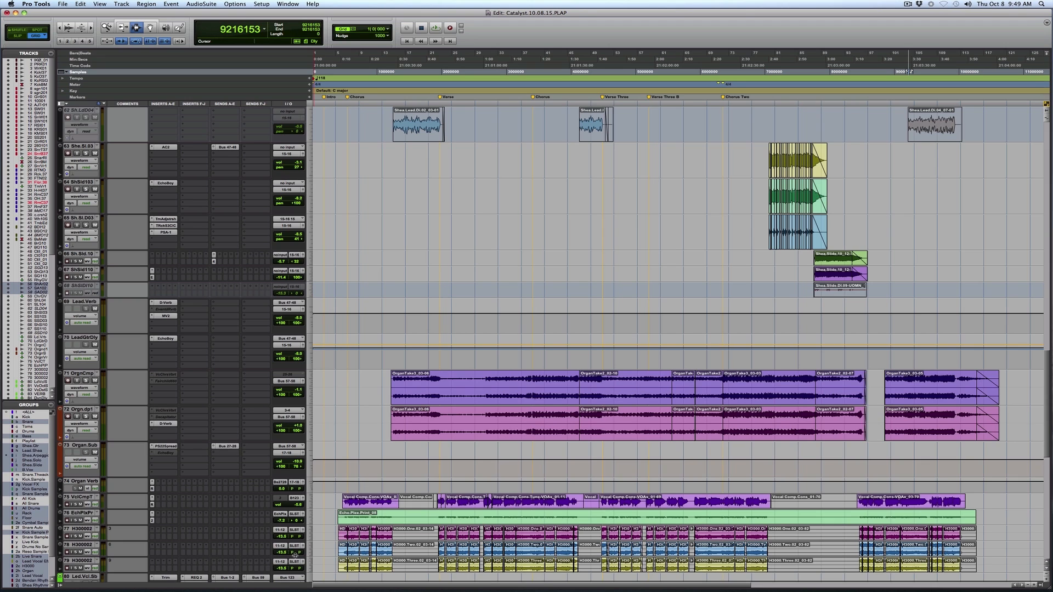
left_click(336, 426)
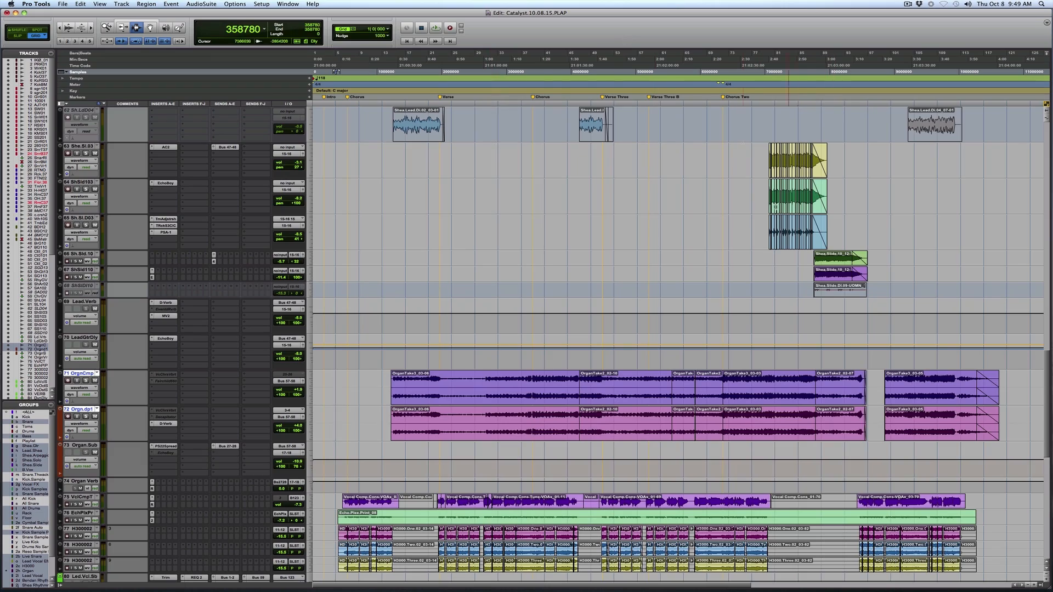
scroll(552, 321, "up", 10)
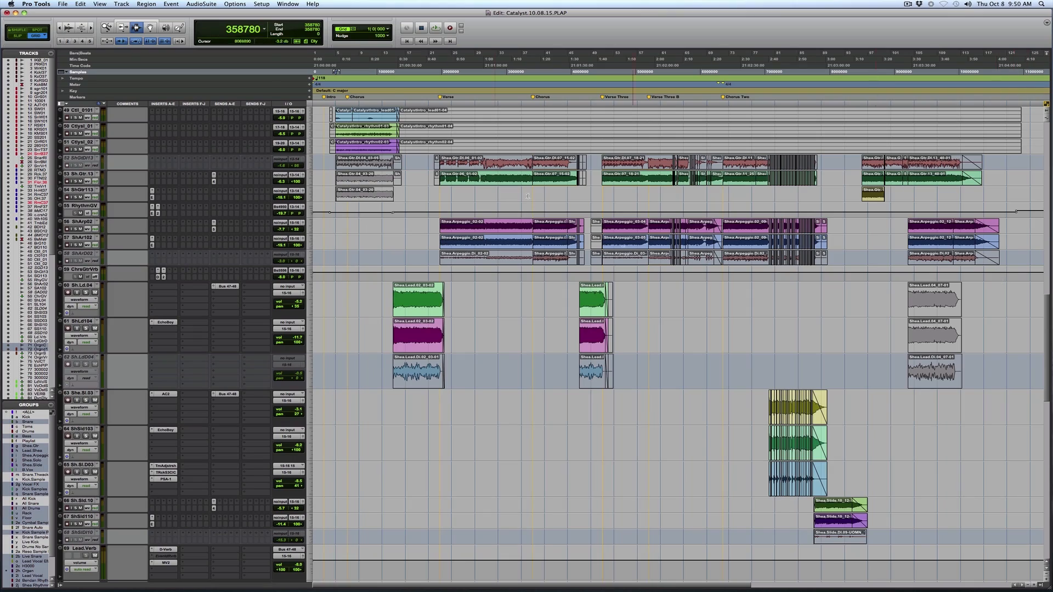
left_click(330, 120)
scroll(340, 138, "up", 6)
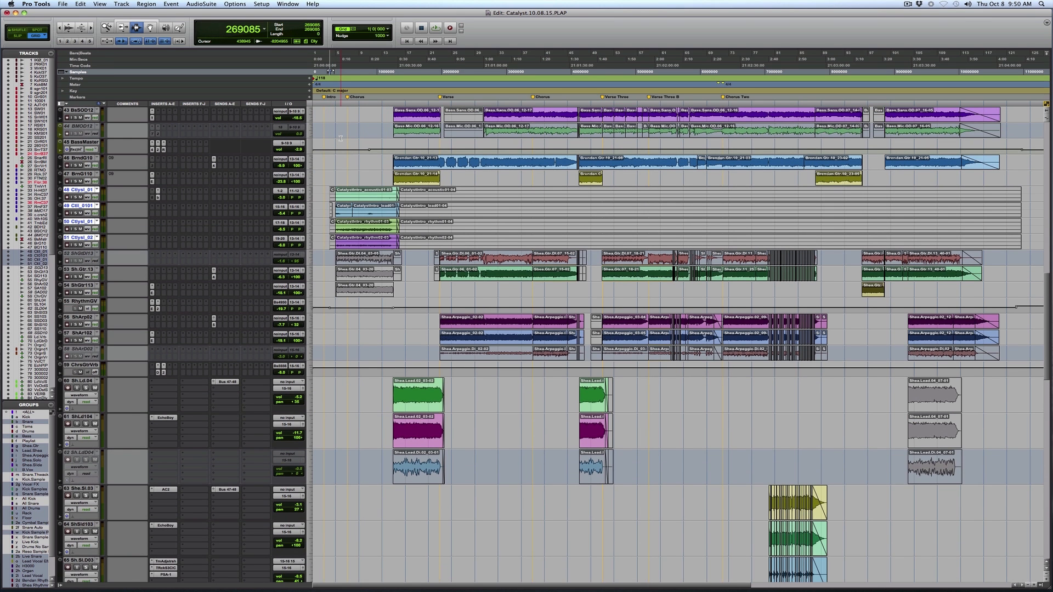